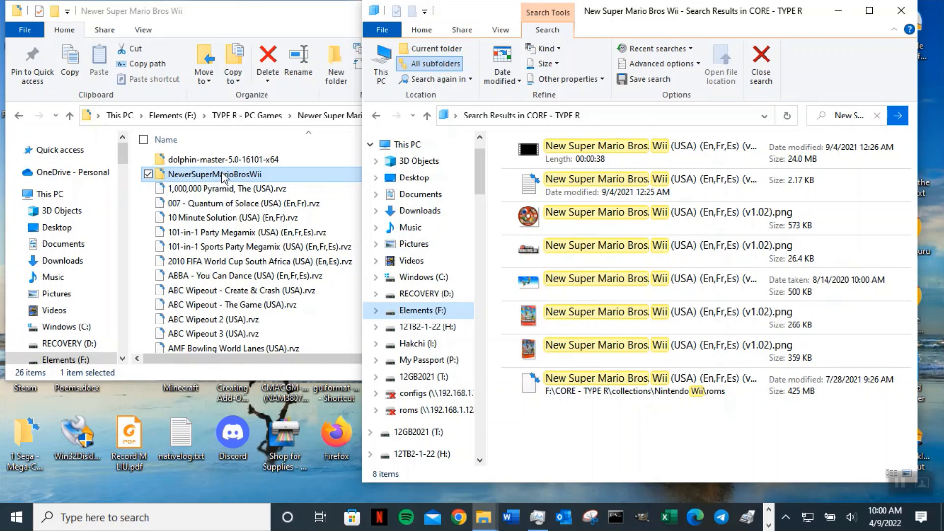
Open the NewerSuperMarioBrosWii folder and check the contents of its 3D boxart subfolder before returning
double_click(224, 174)
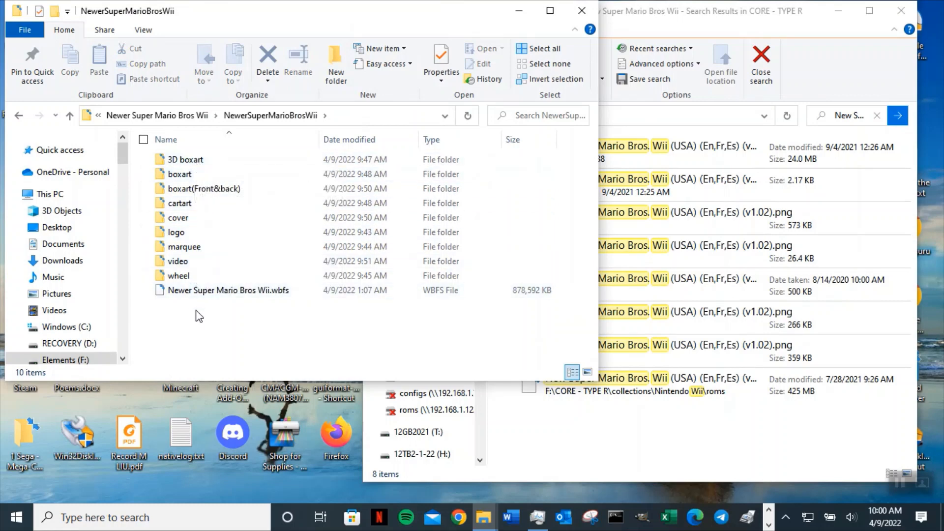
double_click(196, 162)
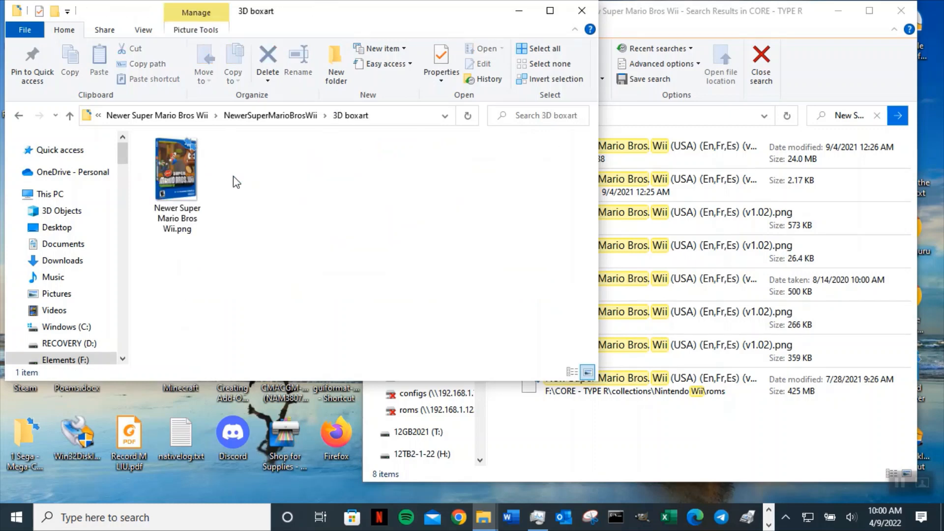
click(71, 116)
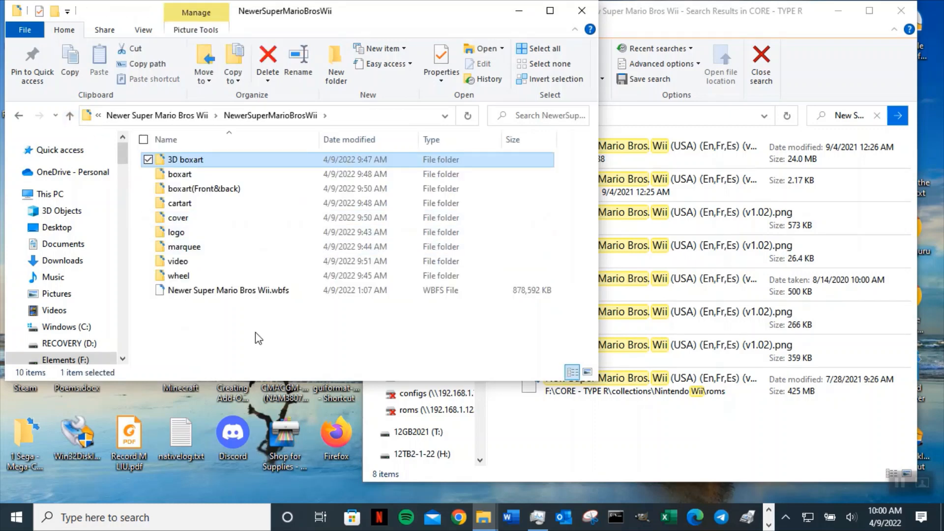
Display the NewerSuperMarioBrosWii folder as extra large icons and examine the previews of its artwork, video and game items
right_click(253, 330)
mouse_move(168, 145)
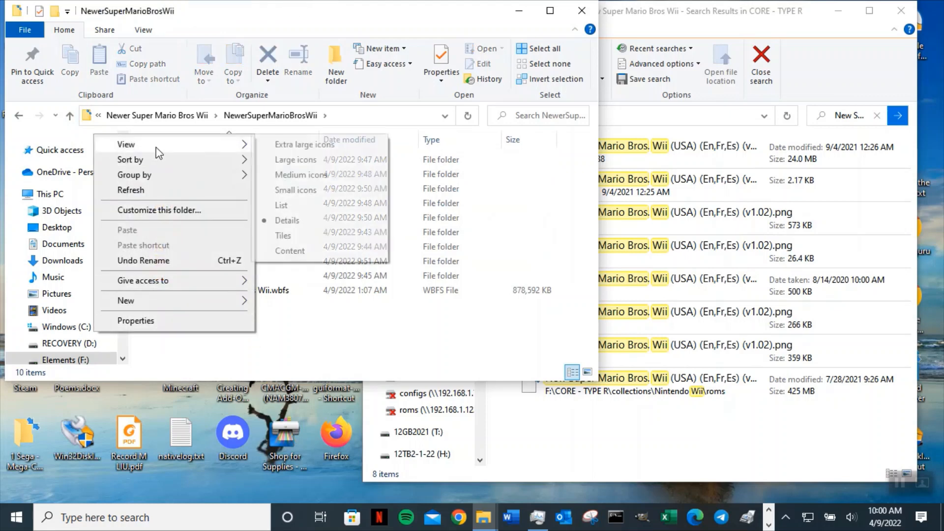
click(275, 145)
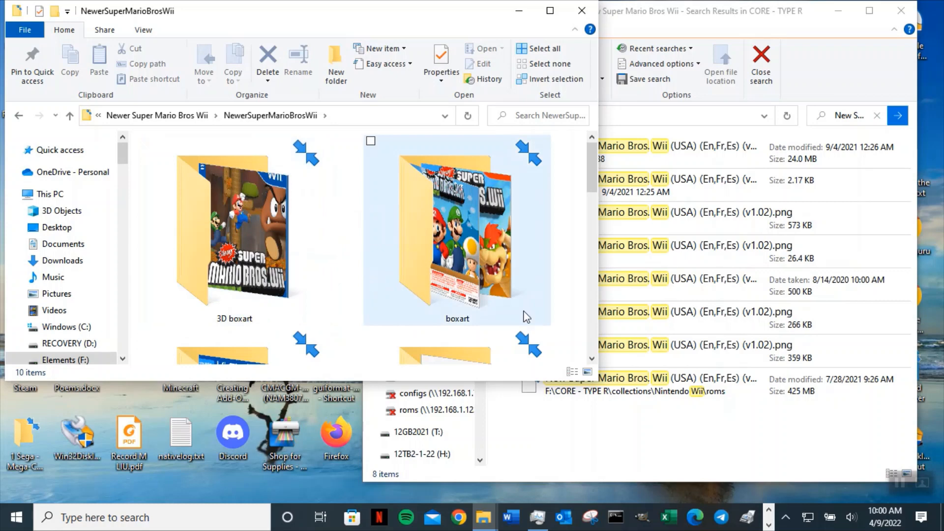
click(591, 358)
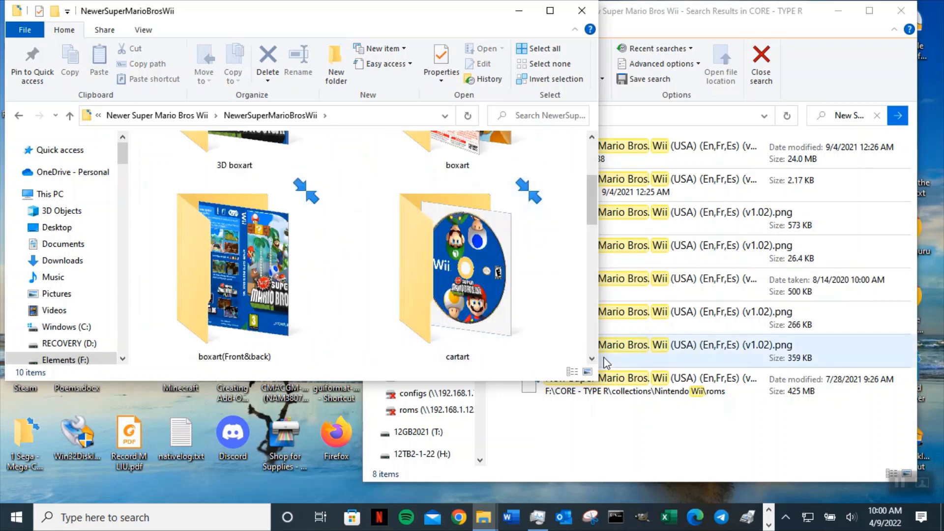
click(592, 358)
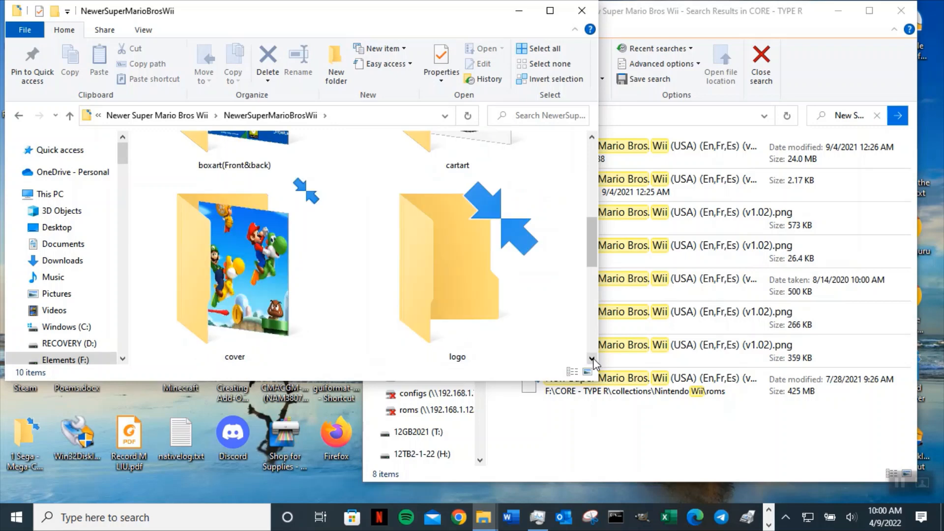
click(591, 359)
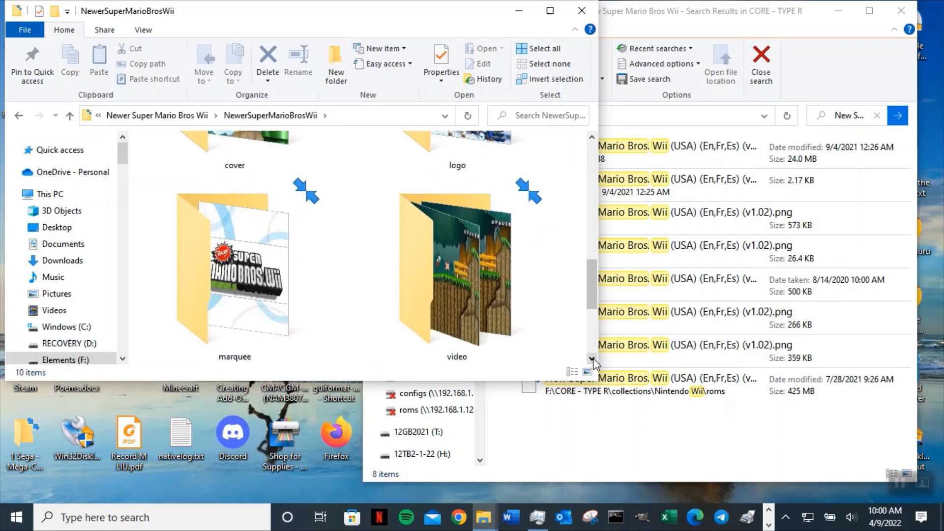
click(591, 358)
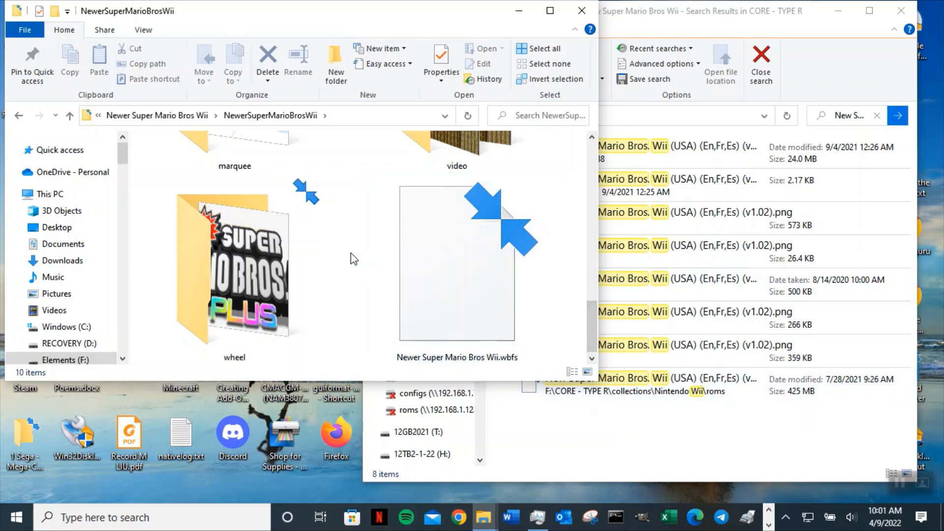
Return the NewerSuperMarioBrosWii folder to Details view and narrow its window to fit beside the search results
right_click(358, 228)
mouse_move(352, 239)
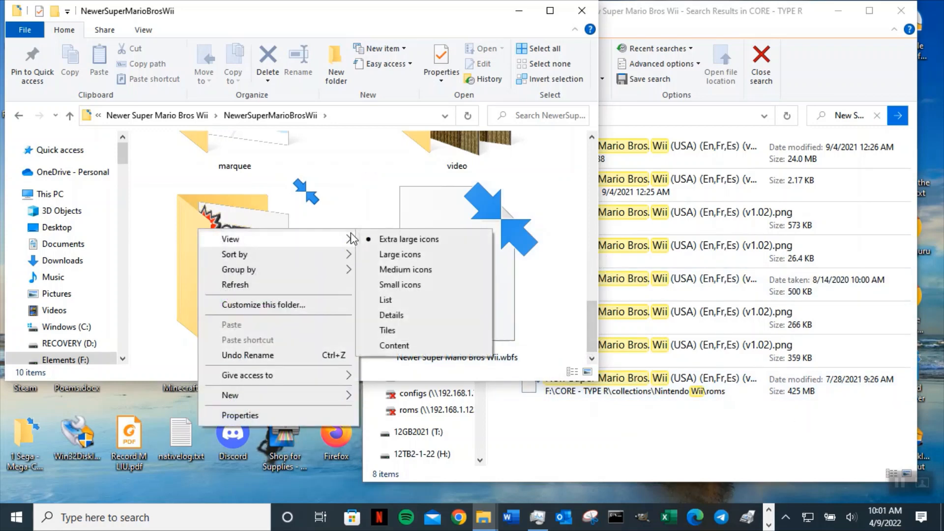
click(377, 316)
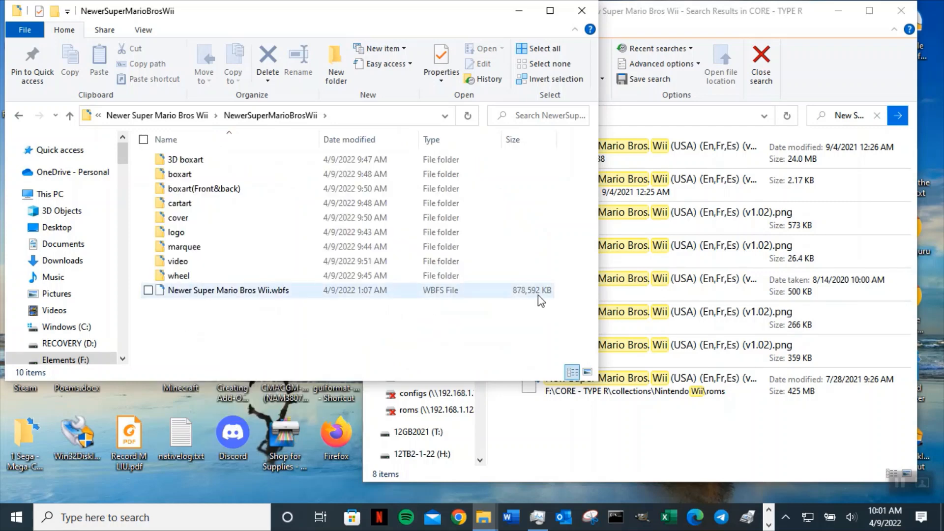
drag(599, 266, 360, 265)
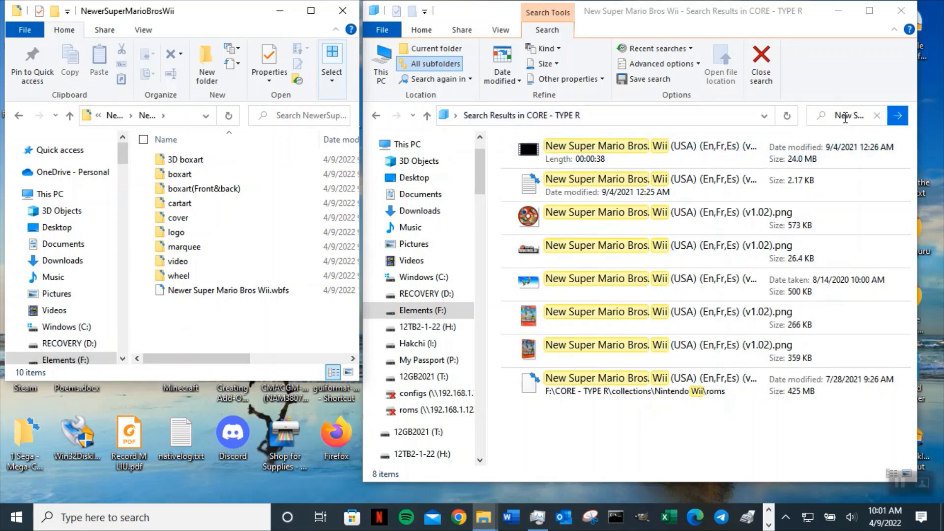
Open the file location of the New Super Mario Bros. Wii video from the CORE - TYPE R search results
click(836, 120)
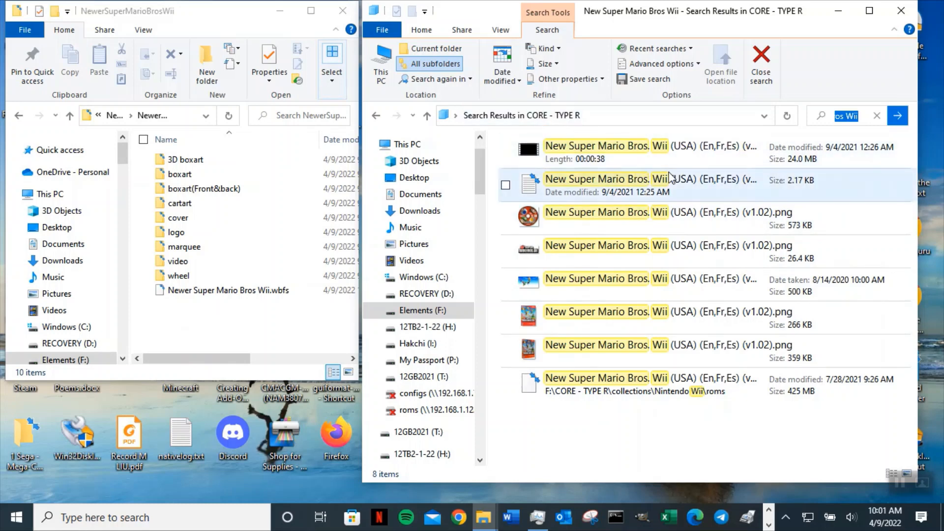
click(694, 158)
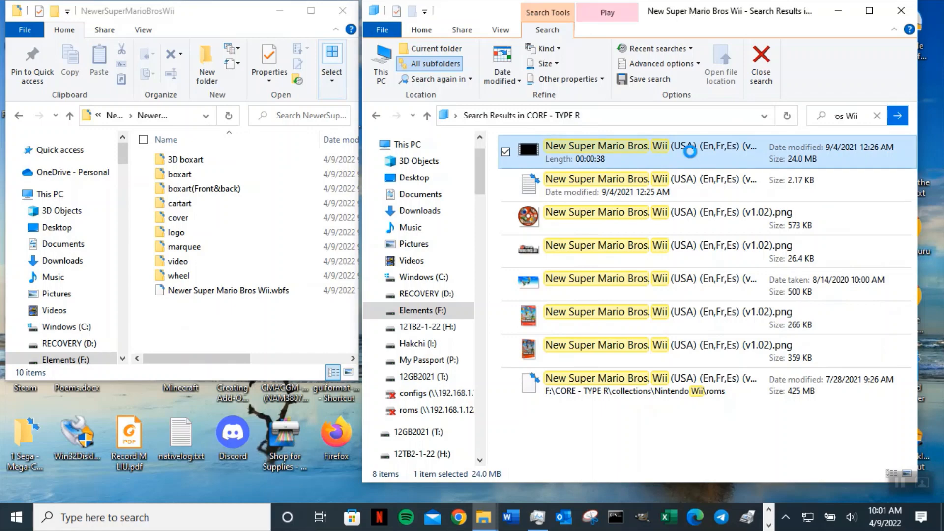
right_click(690, 151)
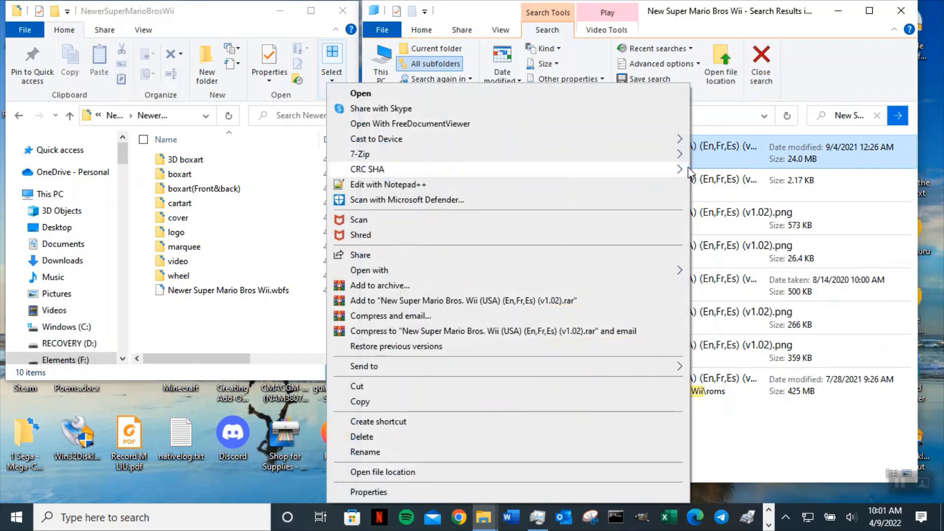
mouse_move(674, 178)
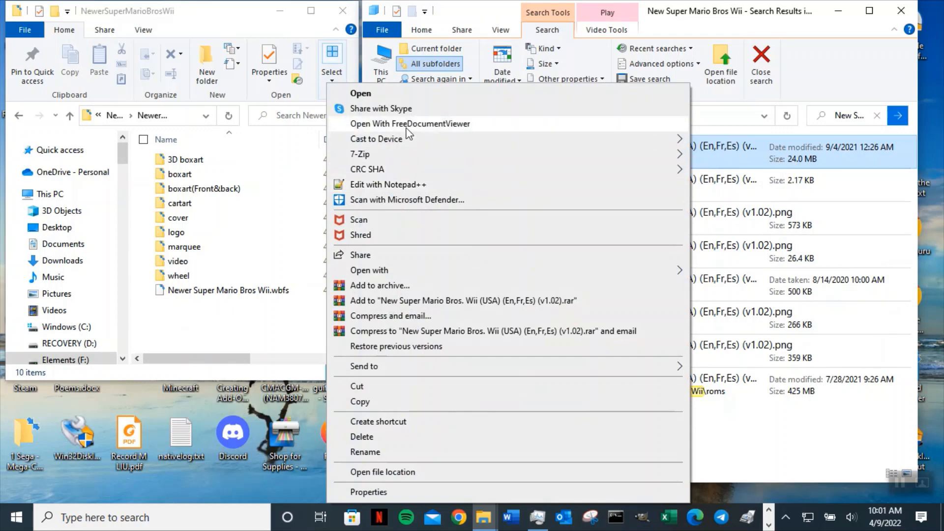
click(389, 472)
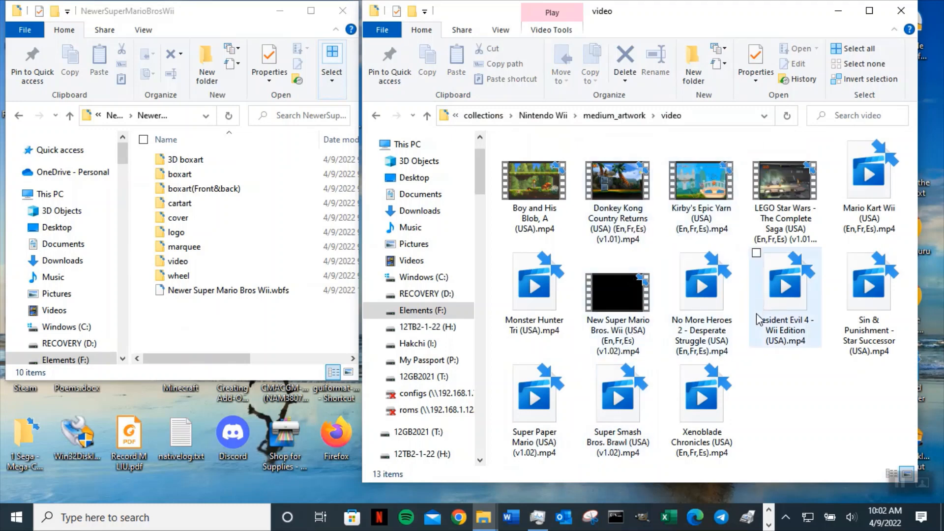
Copy Newer Super Mario Bros Wii.mp4 from the game's video folder into the Nintendo Wii medium_artwork\video folder
click(178, 262)
double_click(178, 261)
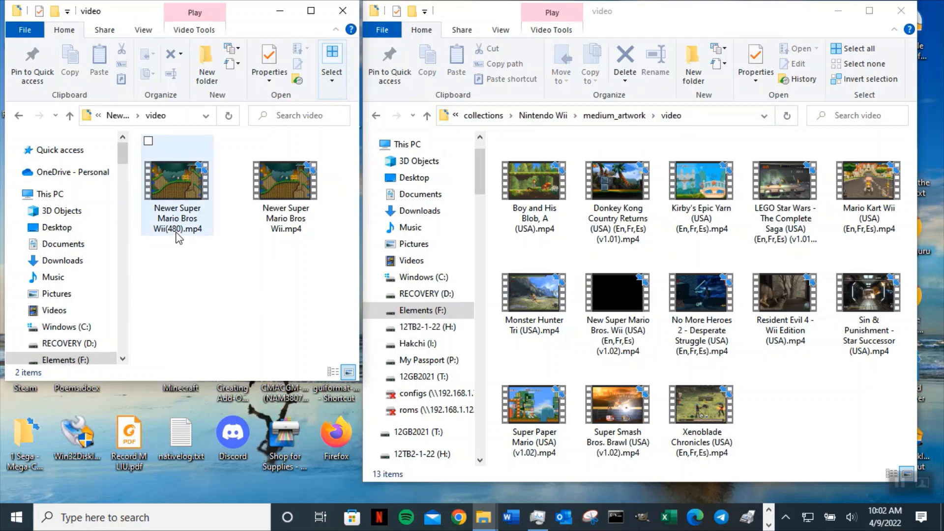
click(291, 217)
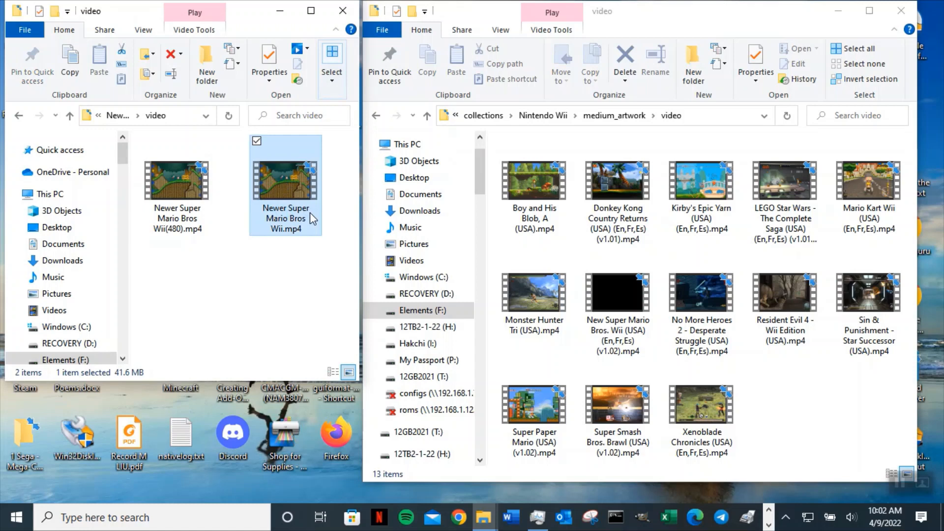
click(70, 61)
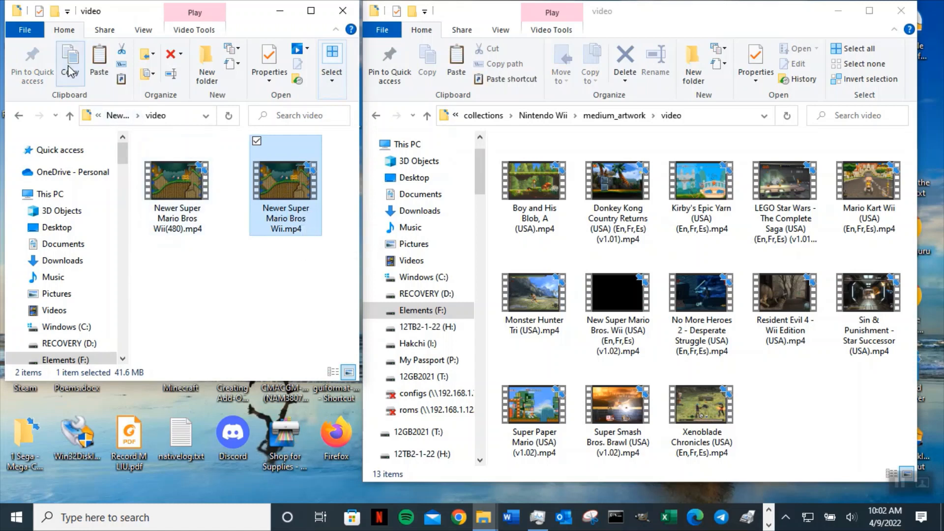
click(821, 392)
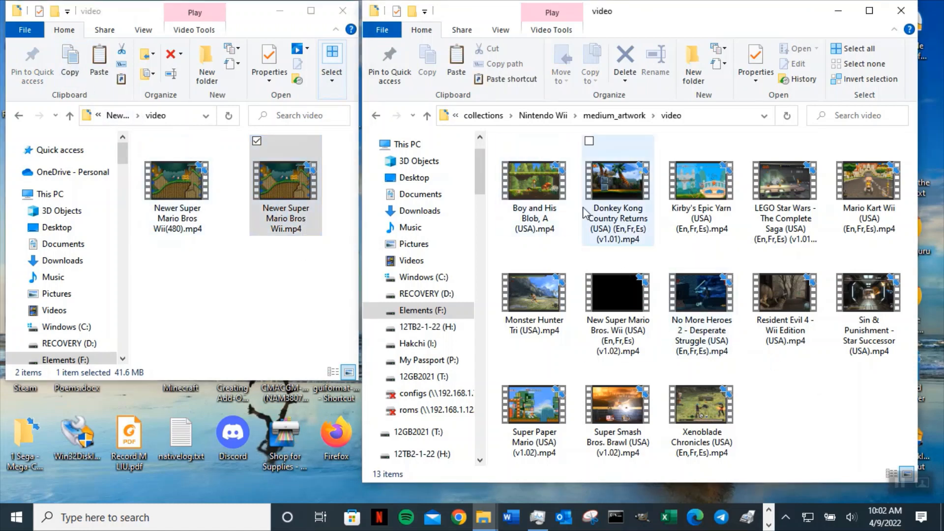
click(456, 73)
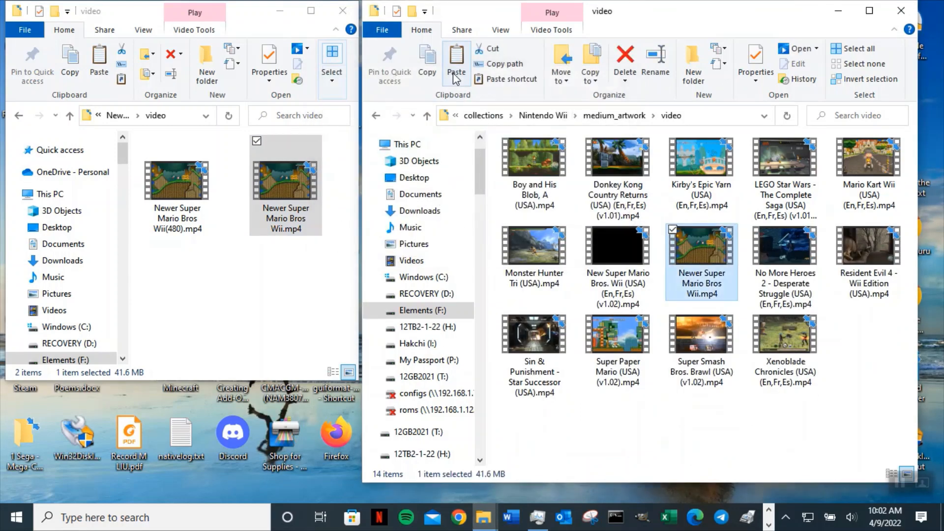
Copy the destination video folder's path into a new Notepad document, add a line break and move the Notepad window lower
click(706, 118)
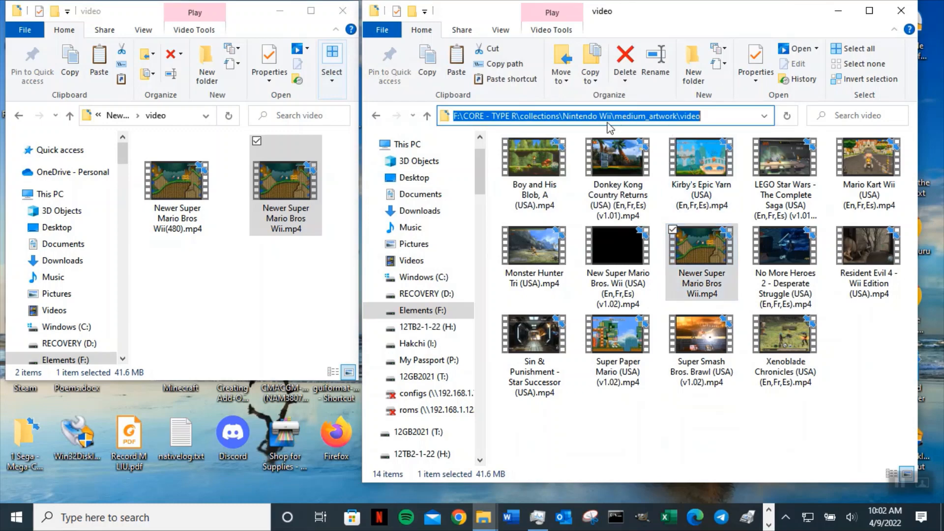
right_click(580, 118)
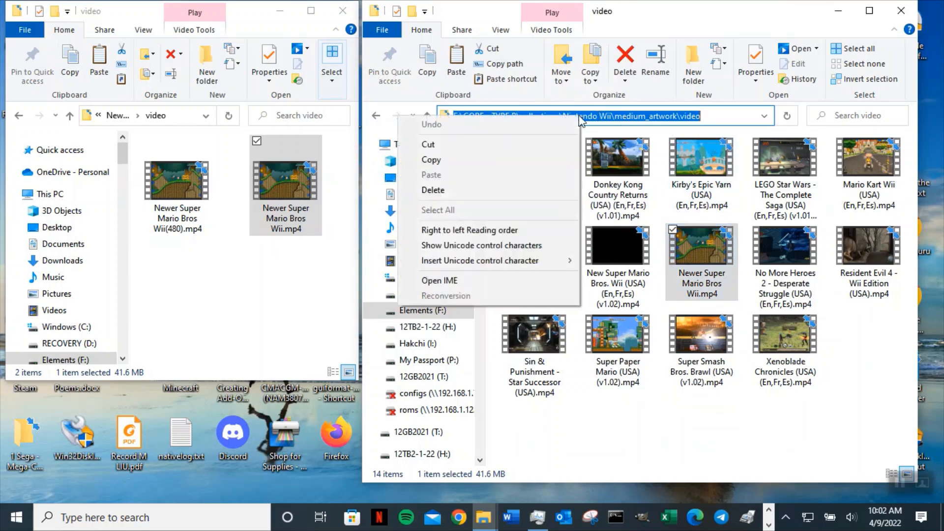
click(498, 158)
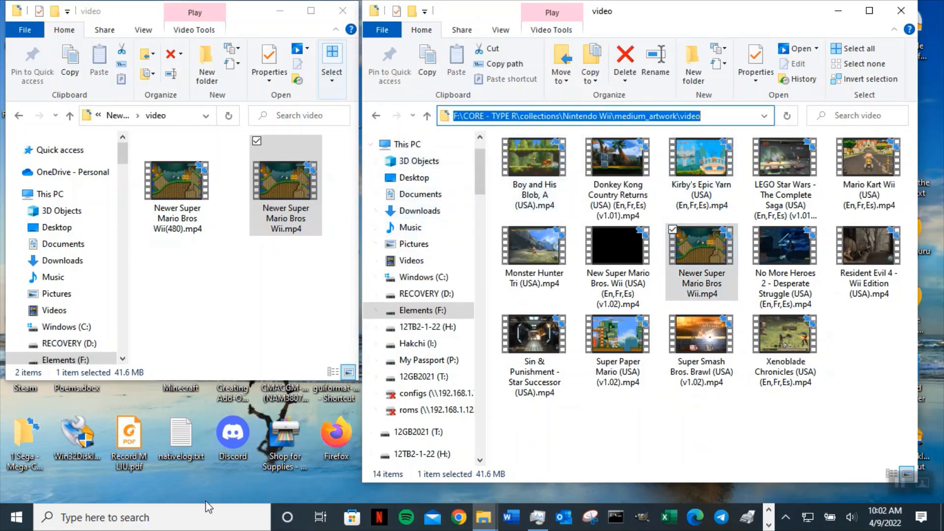
click(208, 519)
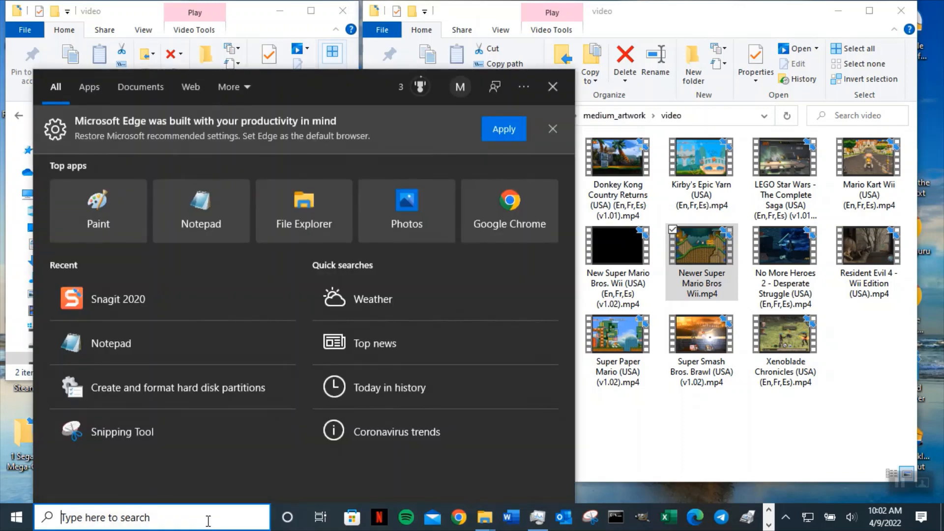
text(Note)
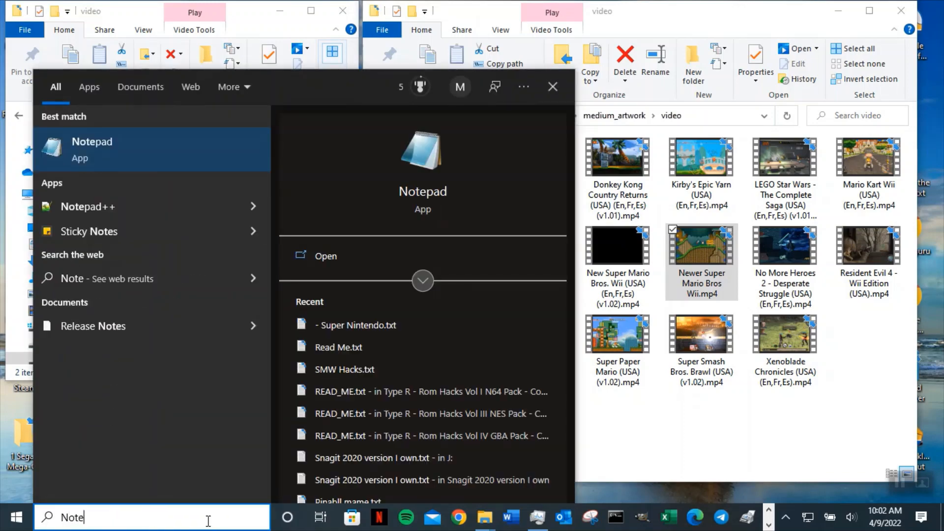
key(Return)
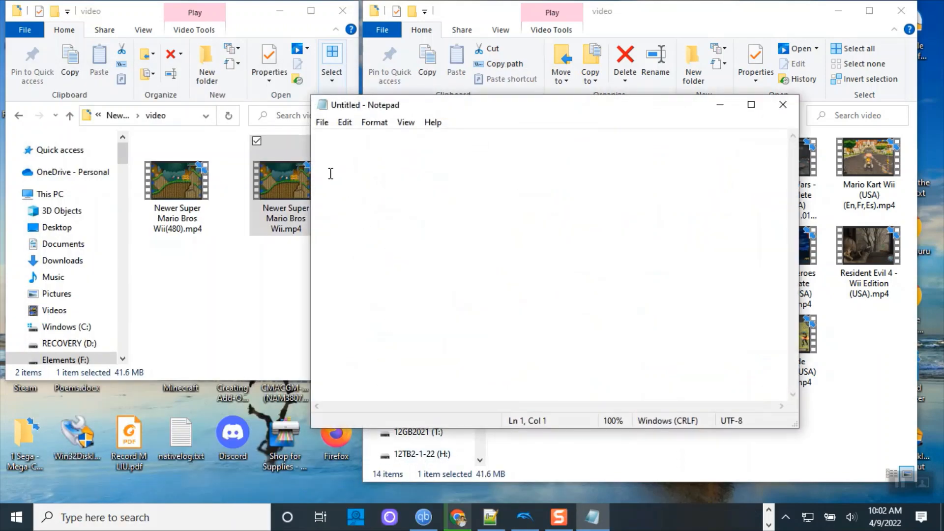
key(ctrl+v)
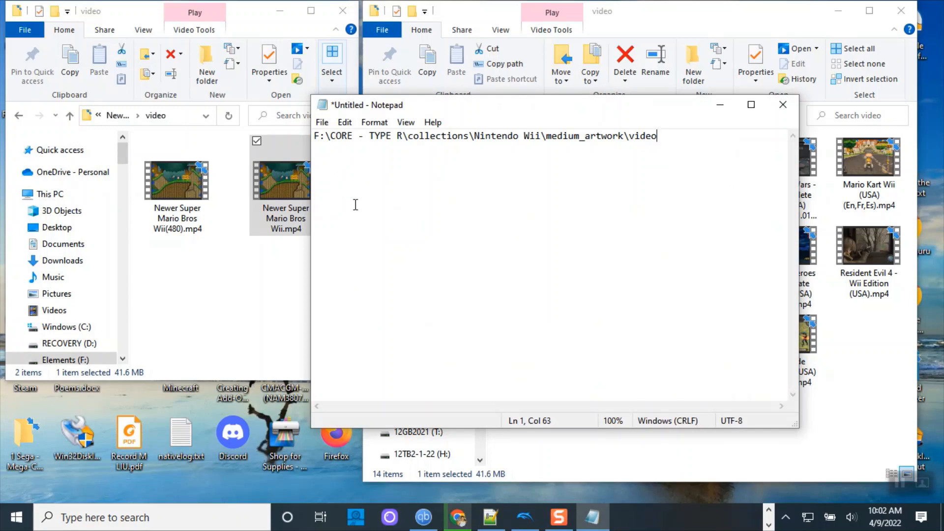
key(Return)
drag(603, 103, 602, 185)
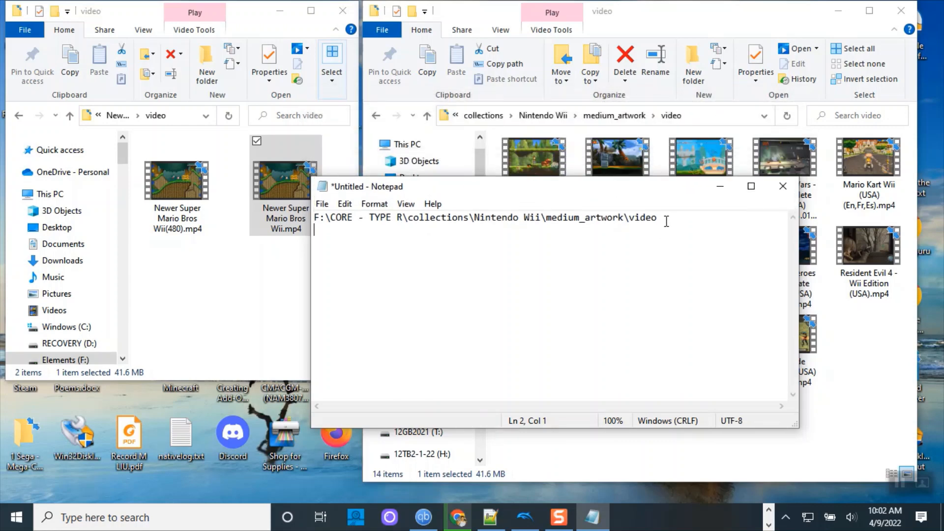
Label the pasted path "Video snap" at the start of its line and return to the empty line below
click(669, 217)
text(Vid)
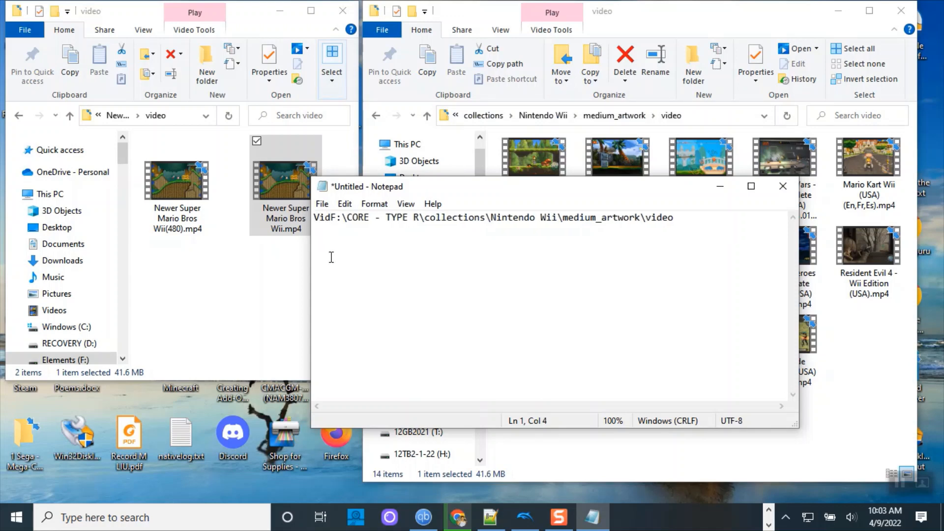
text(eo ta)
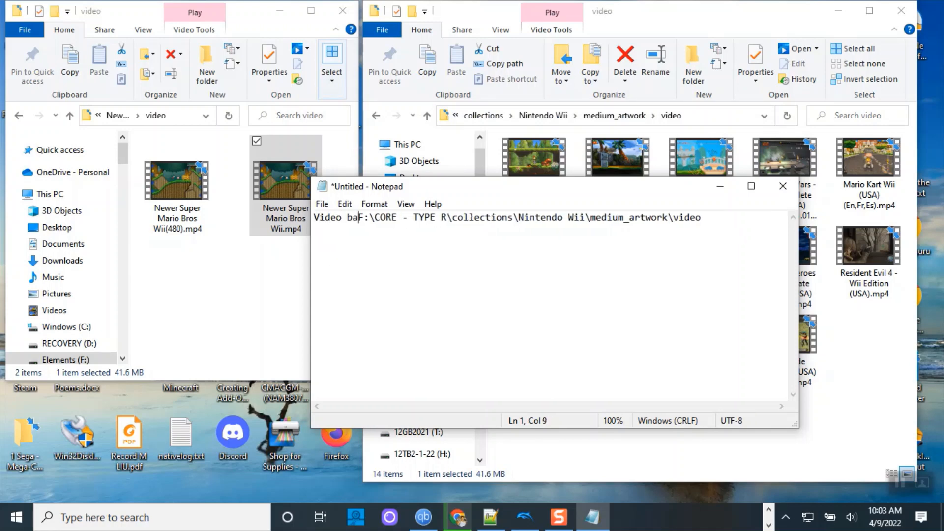
key(BackSpace)
key(BackSpace)
text(snap)
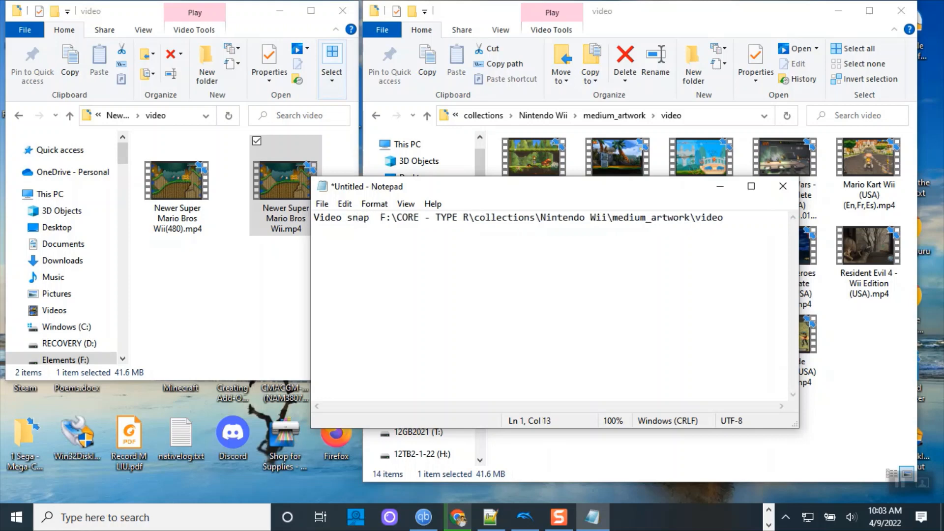
click(737, 224)
key(Return)
Move the Notepad window clear of the destination folder's path and go up to the medium_artwork folder
drag(579, 188, 351, 268)
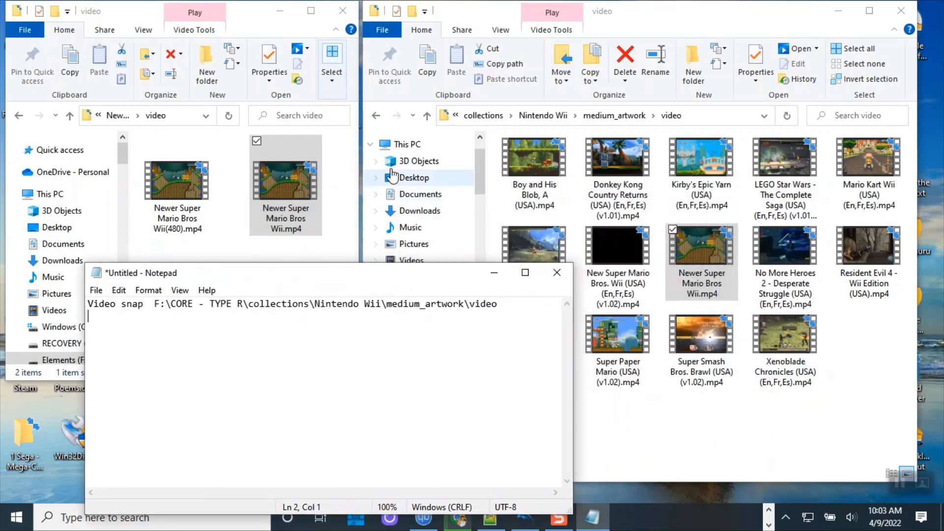
click(426, 118)
click(427, 118)
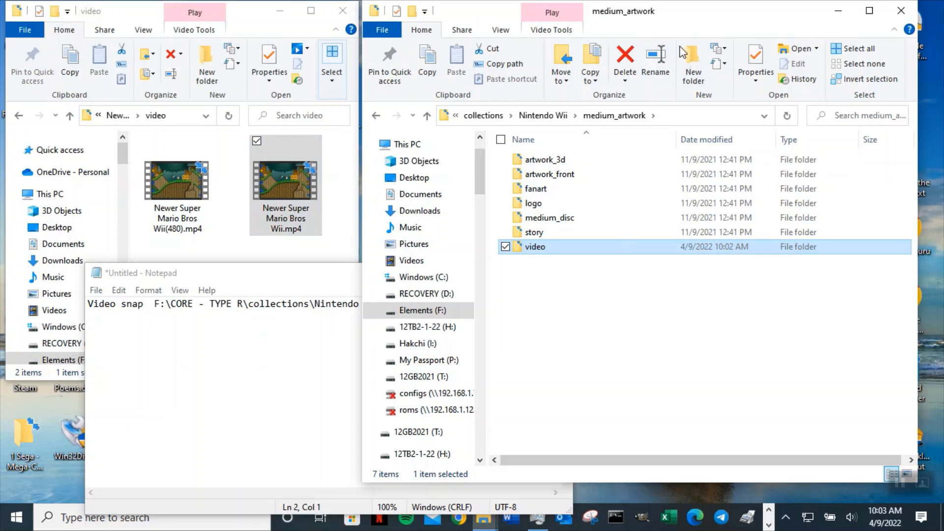
Return to the New Super Mario Bros Wii search results in CORE - TYPE R and view the actions available for the game's text file
click(377, 117)
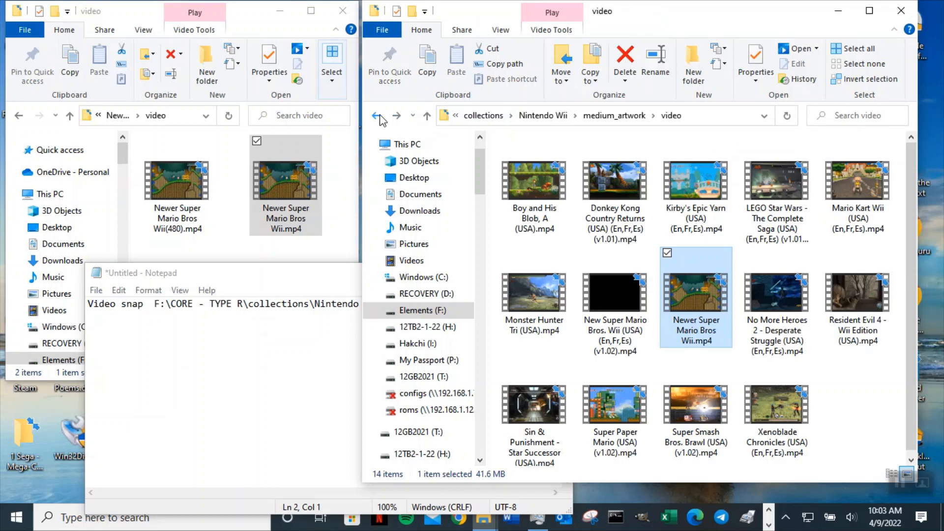
click(379, 117)
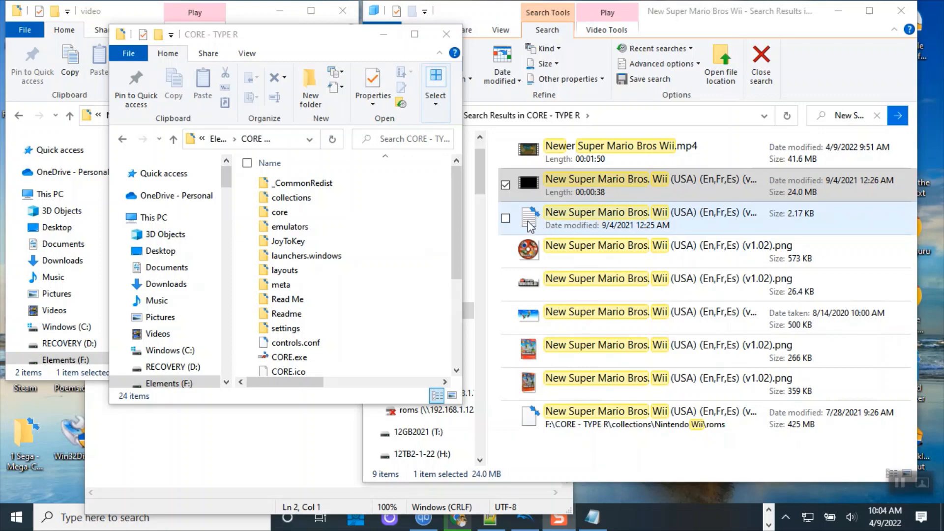
right_click(703, 220)
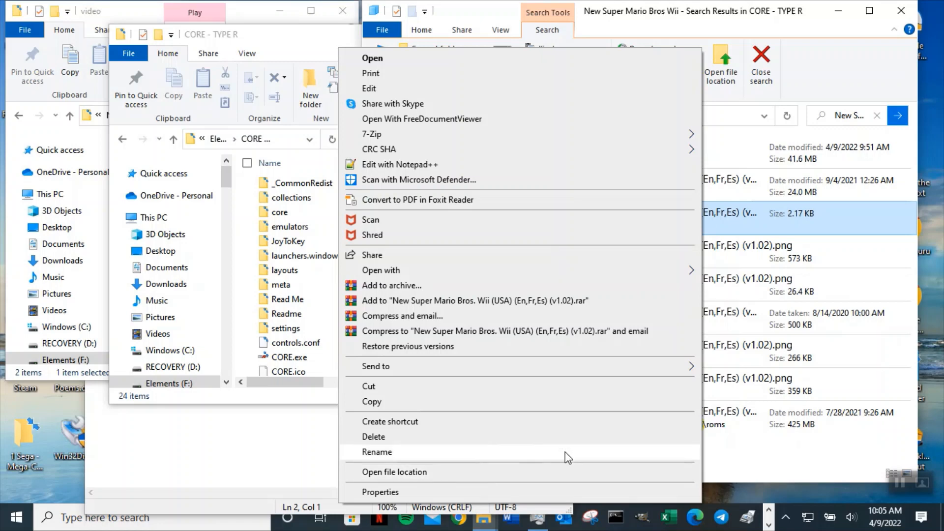
click(758, 466)
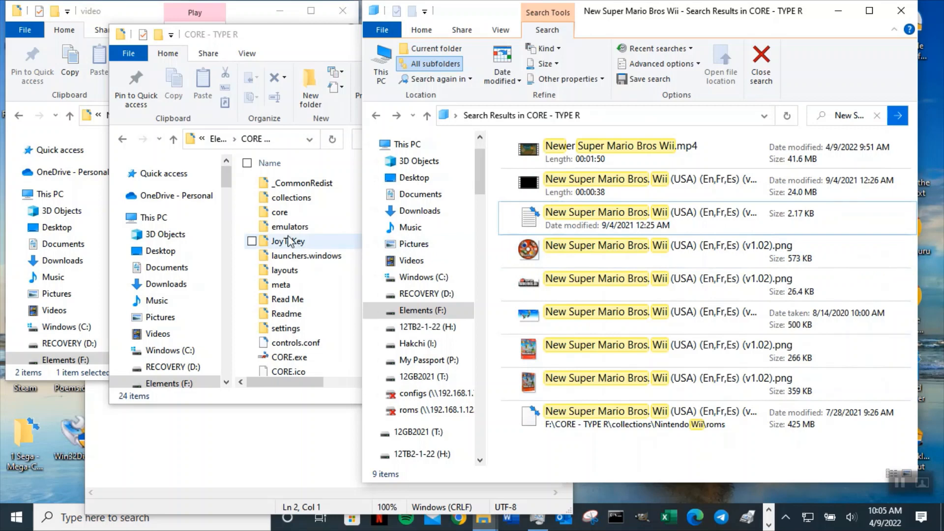
In the CORE - TYPE R window, open collections\Nintendo Wii\medium_artwork\artwork_3d and select the New Super Mario Bros. Wii cover image
click(285, 437)
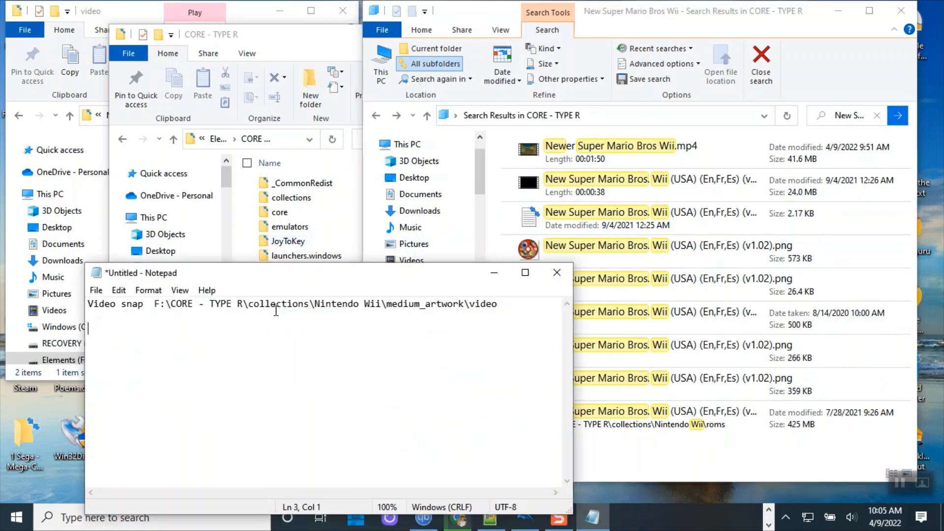
double_click(298, 197)
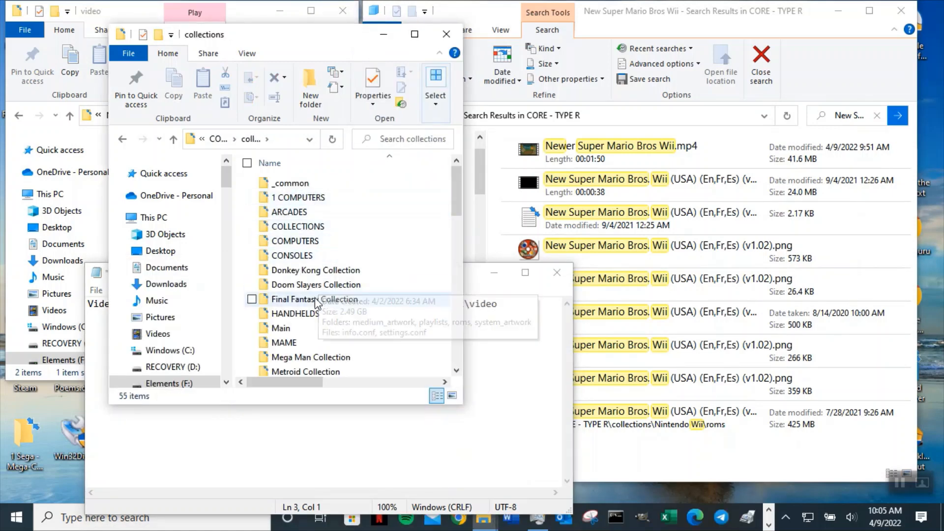
scroll(373, 325, down, 3)
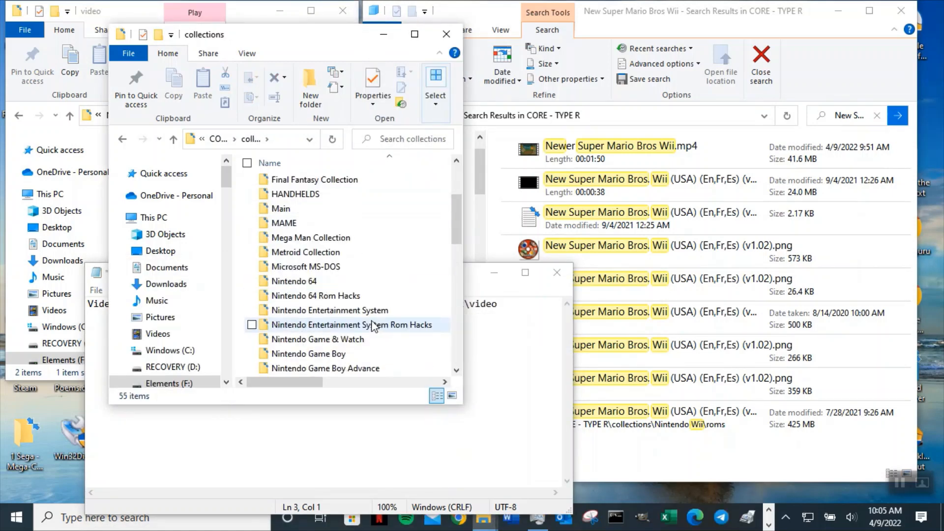
scroll(364, 324, down, 2)
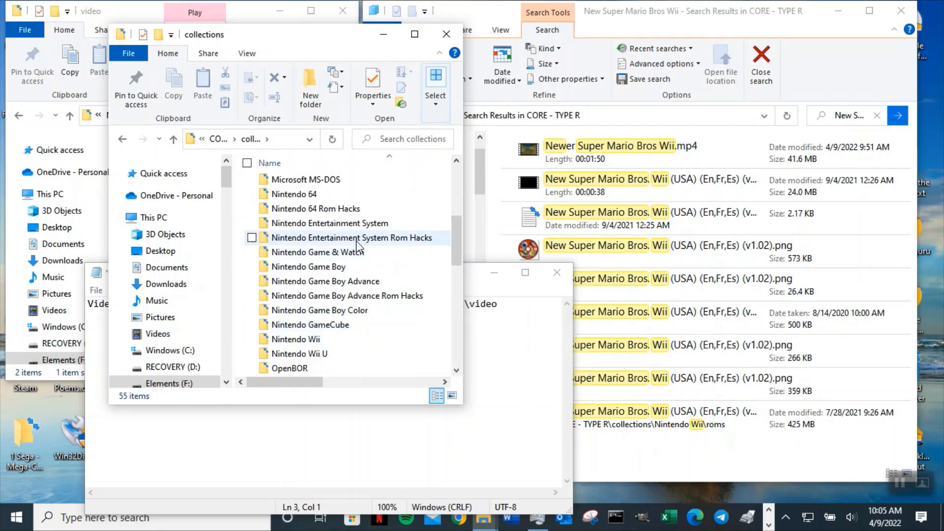
double_click(307, 343)
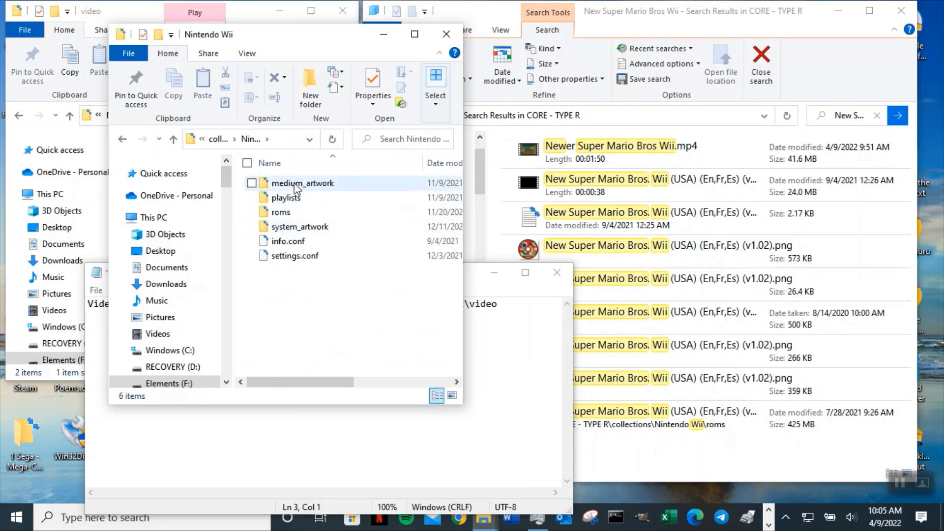
double_click(328, 183)
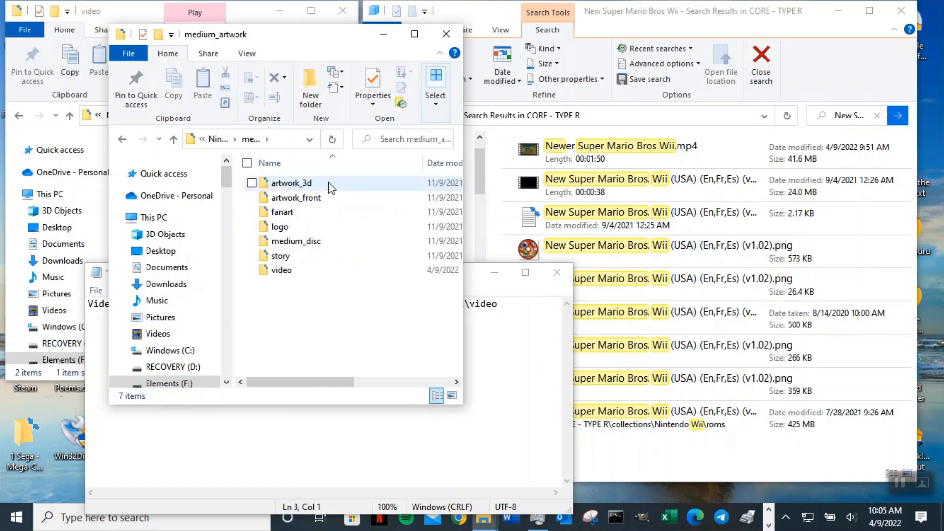
double_click(330, 186)
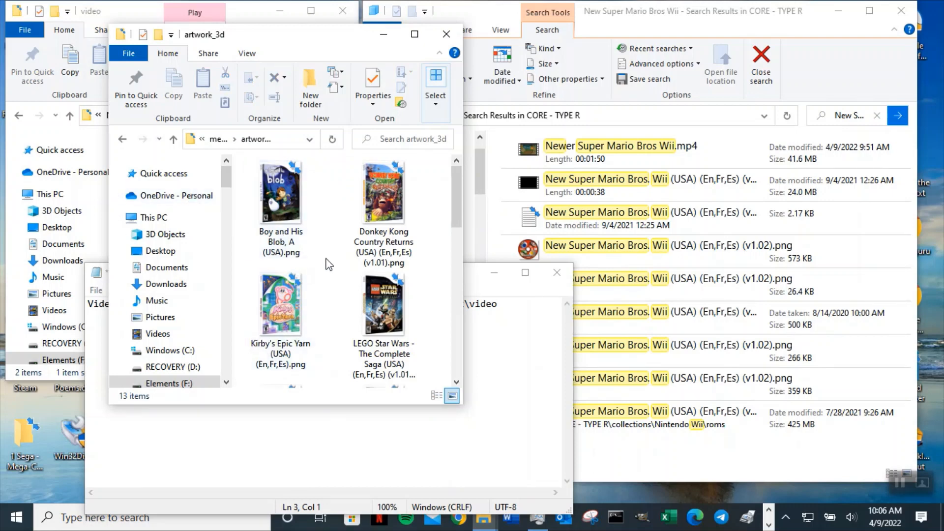
key(s)
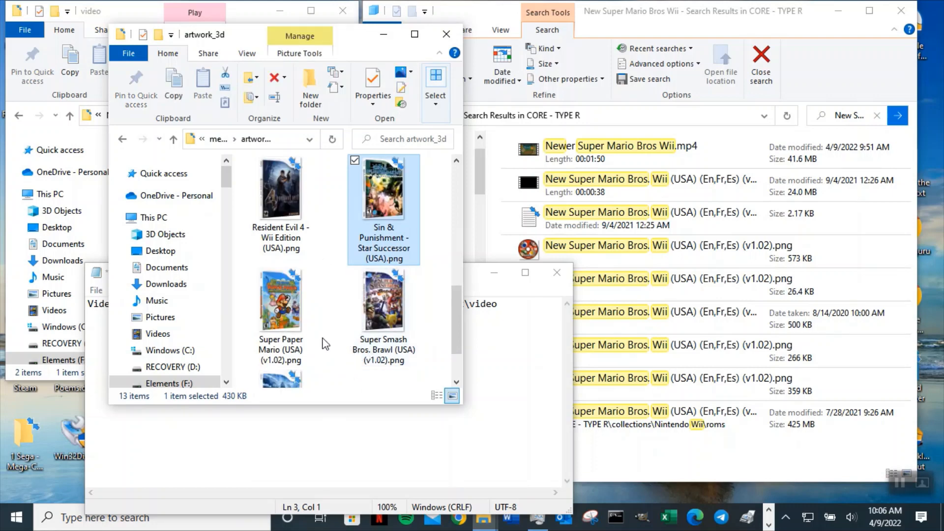
key(n)
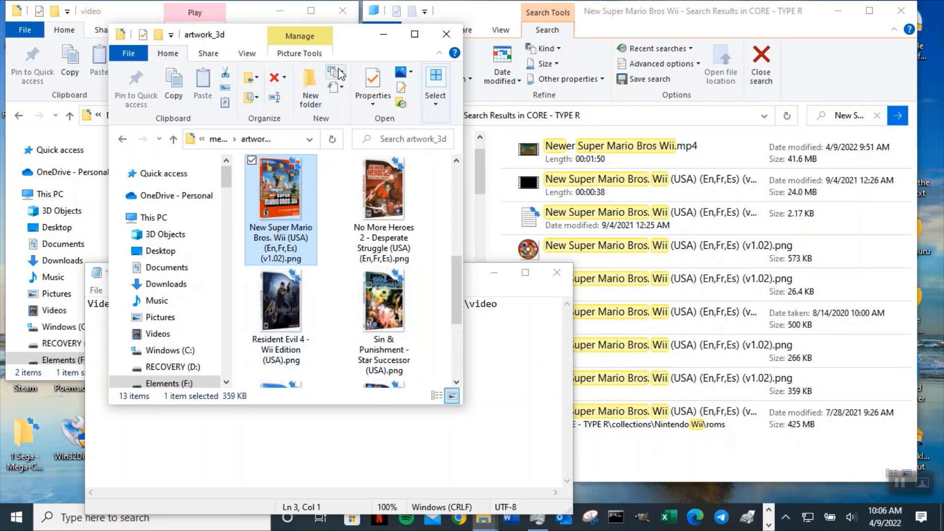
Copy the artwork_3d folder's path and add it to the Notepad notes on a new line labelled "3D Box art"
click(278, 141)
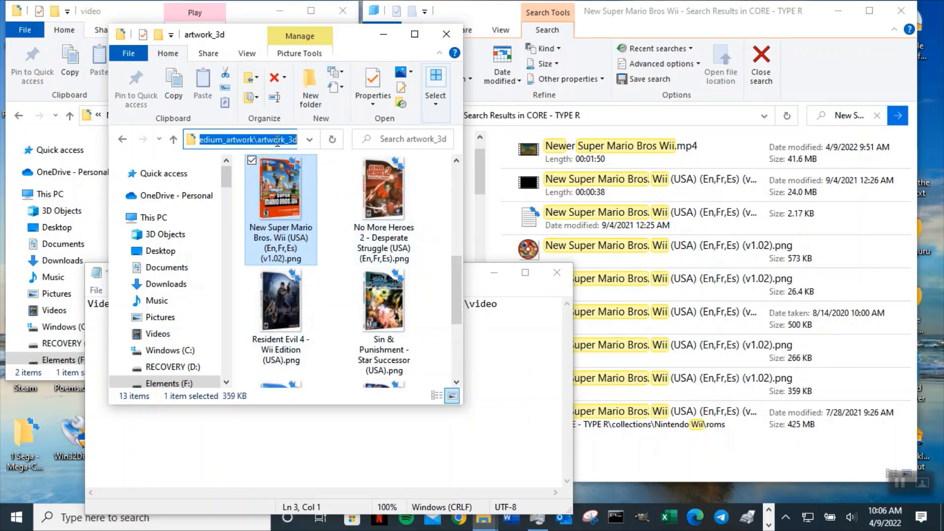
right_click(267, 139)
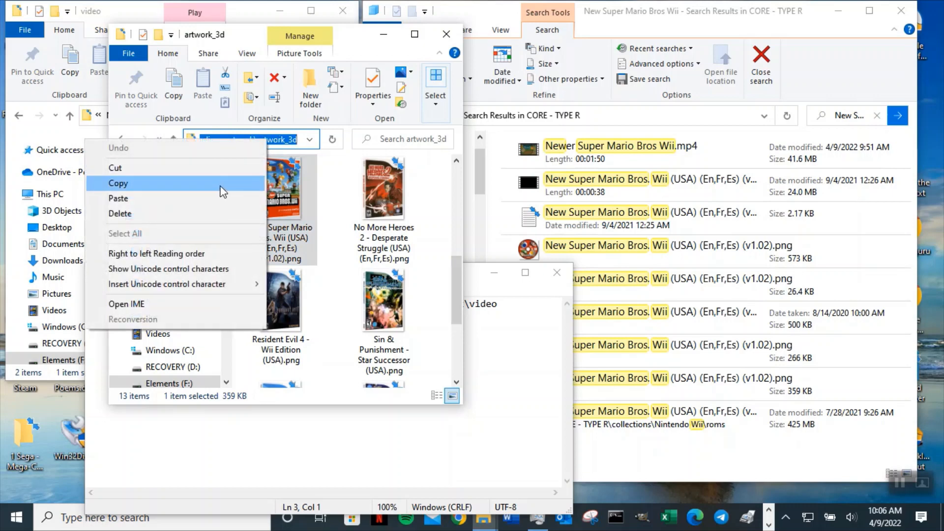
click(223, 192)
click(261, 436)
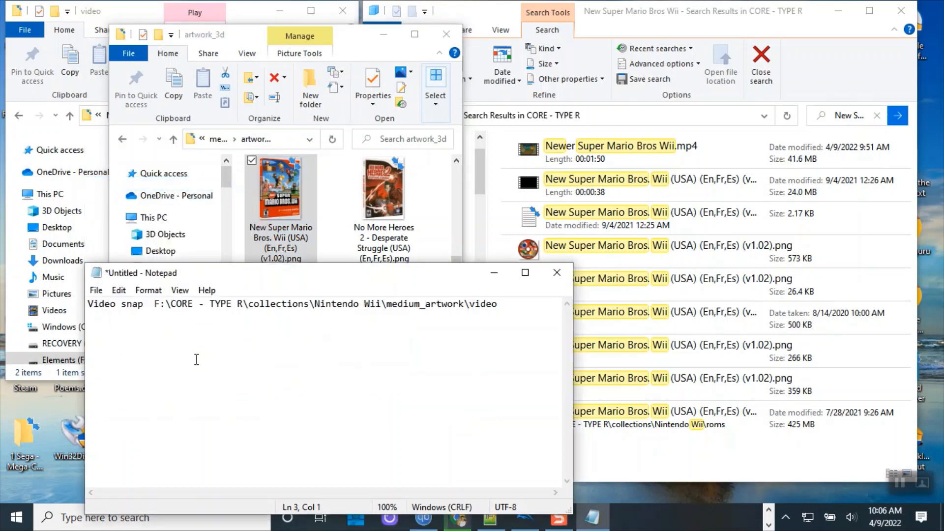
text(3D Box art)
key(ctrl+v)
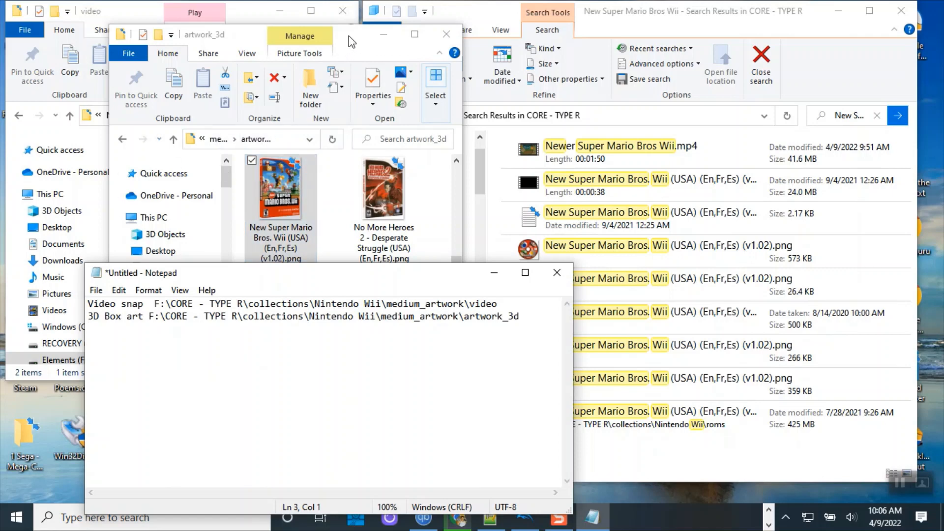
Move the artwork_3d window clear of the source window and copy Newer Super Mario Bros Wii.png from the game's 3D boxart folder into artwork_3d
drag(350, 36, 615, 49)
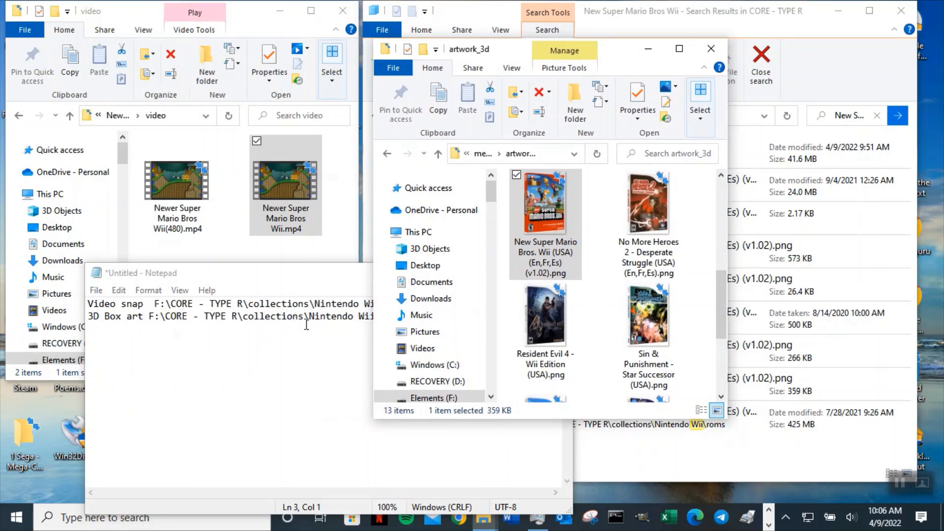
click(69, 119)
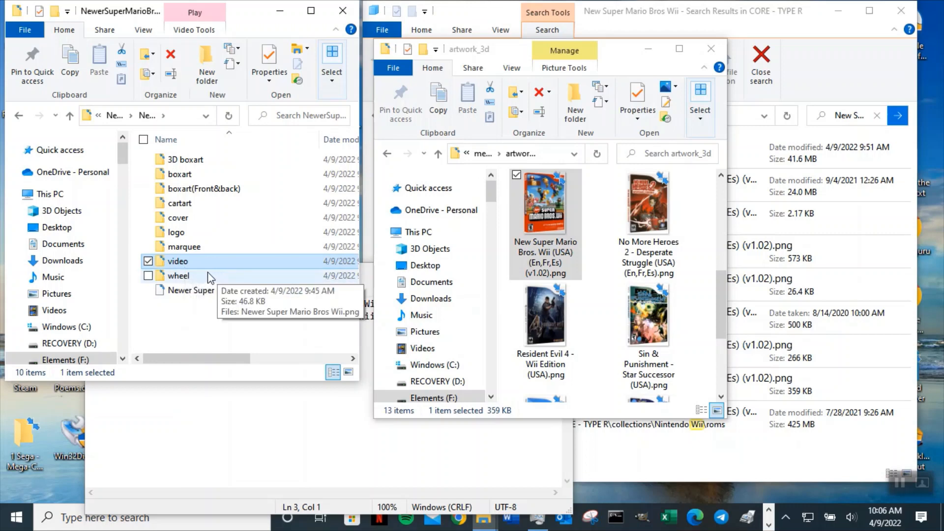
double_click(189, 159)
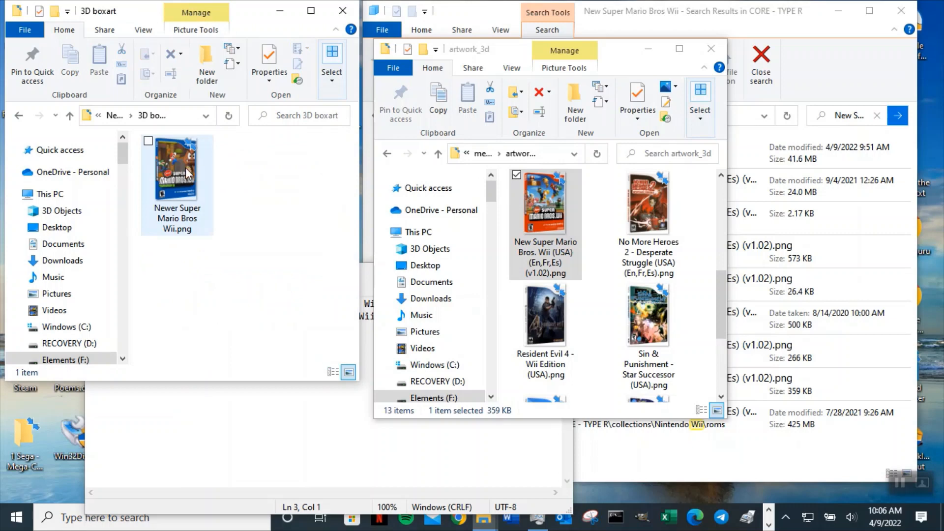
click(187, 172)
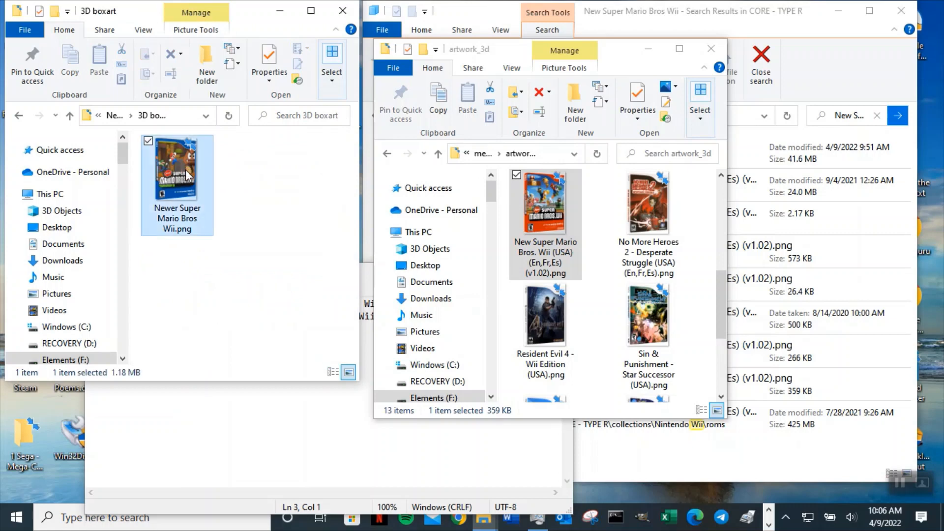
click(75, 76)
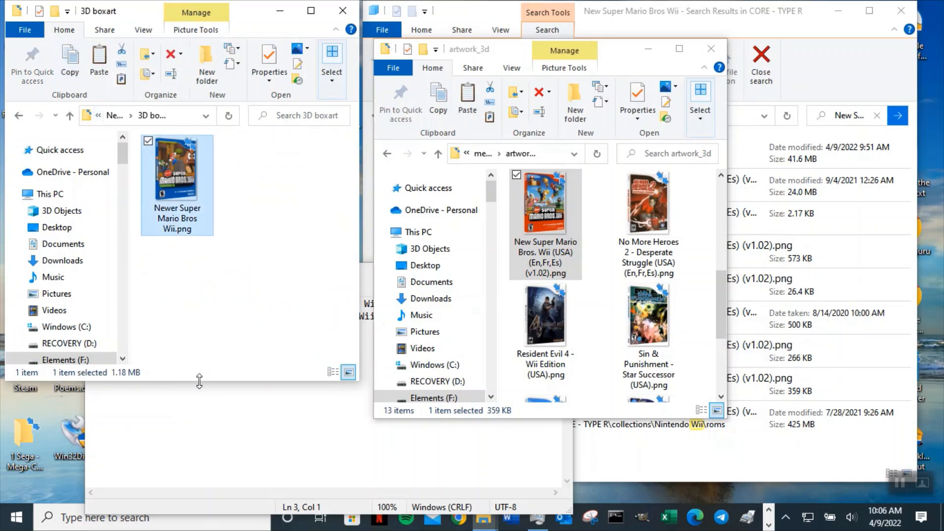
click(594, 313)
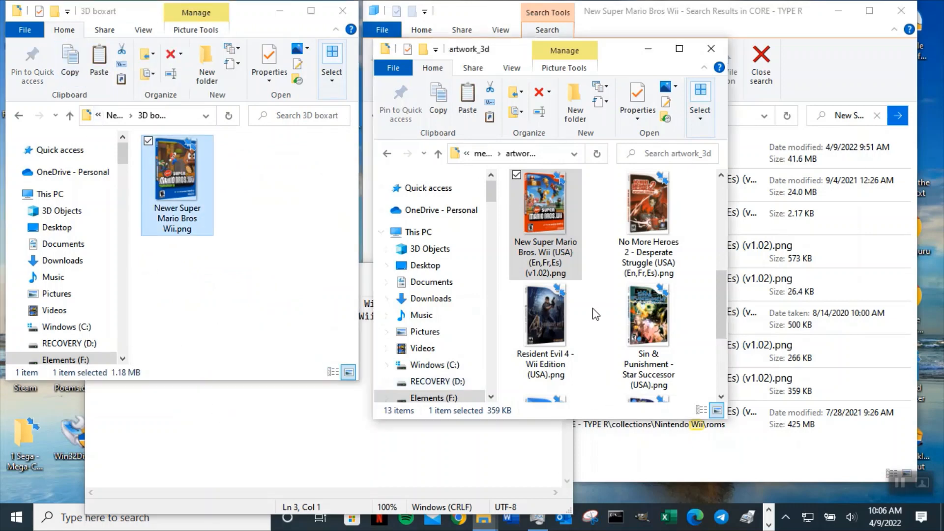
click(468, 102)
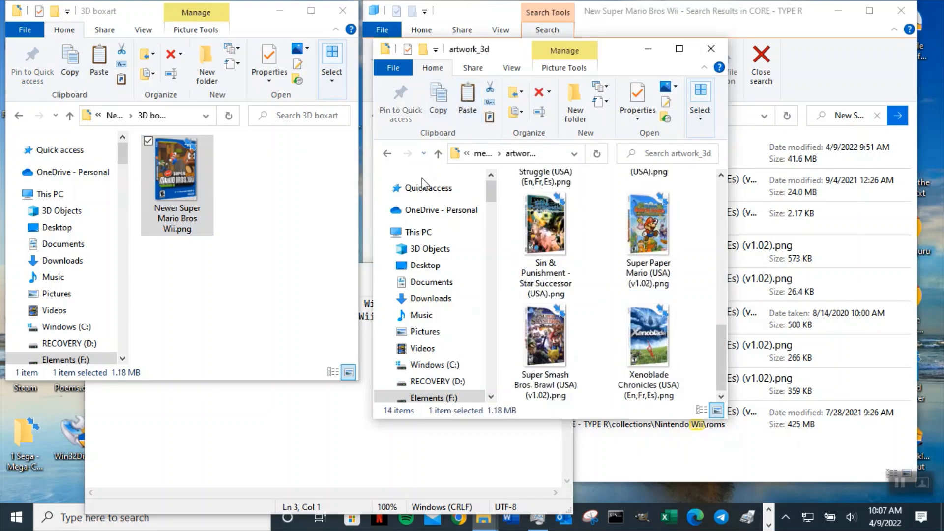
Open the artwork_front folder in medium_artwork and select the New Super Mario Bros. Wii front cover for reference
click(438, 153)
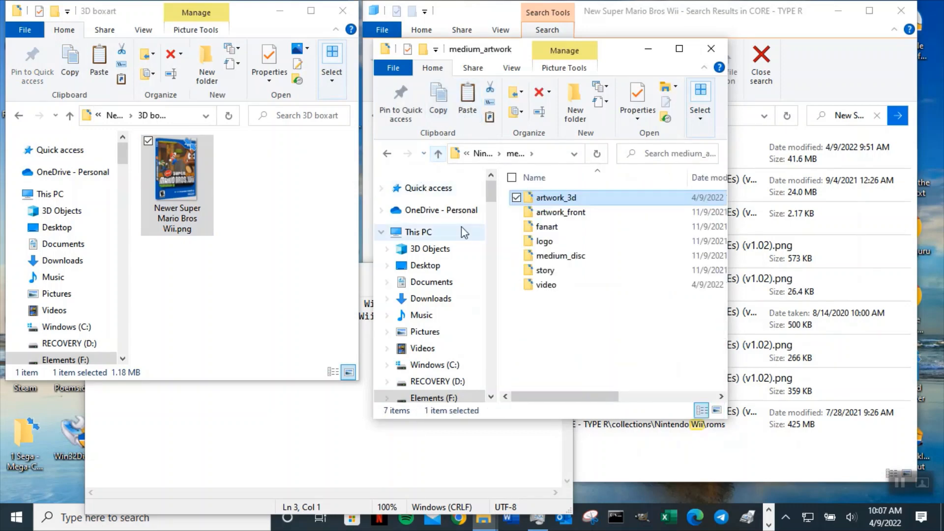
double_click(580, 212)
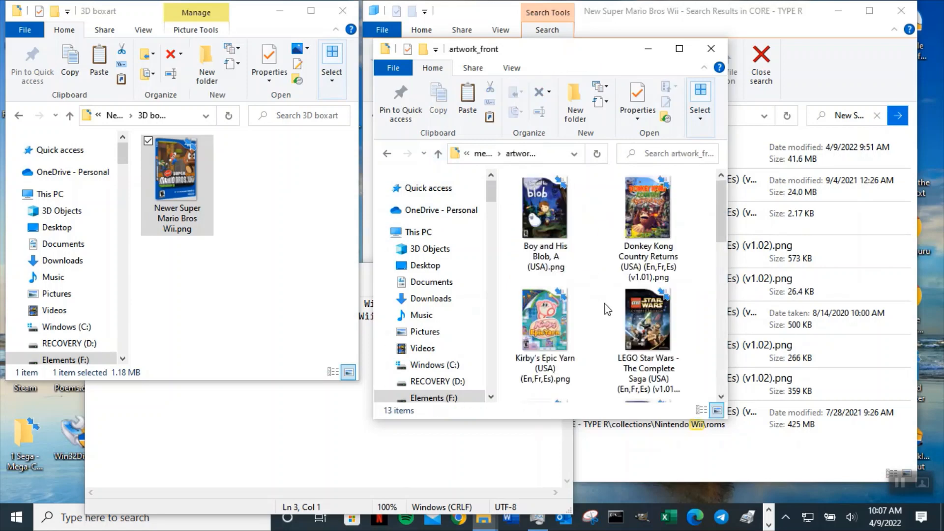
click(559, 321)
key(n)
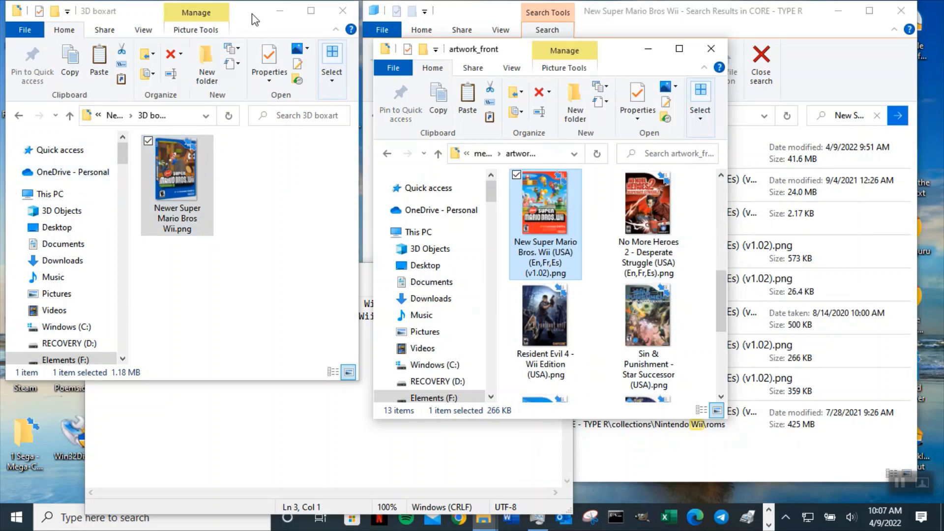
Copy the front cover Newer Super Mario Bros Wii.png from the game's boxart folder into the artwork_front folder
click(70, 115)
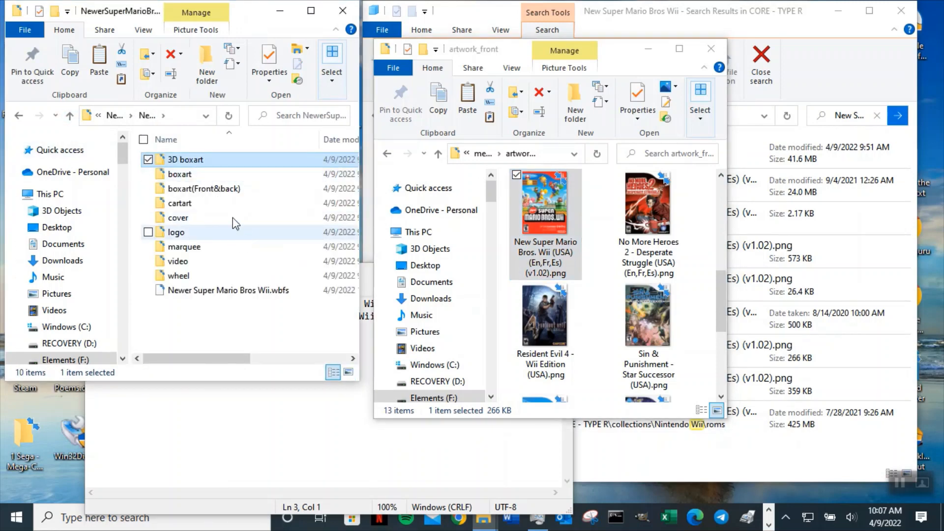
double_click(180, 175)
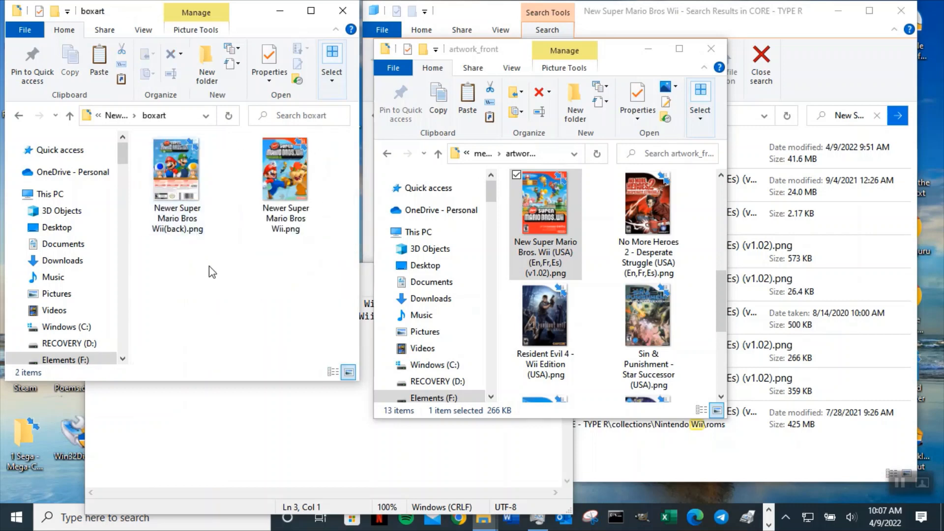
click(293, 217)
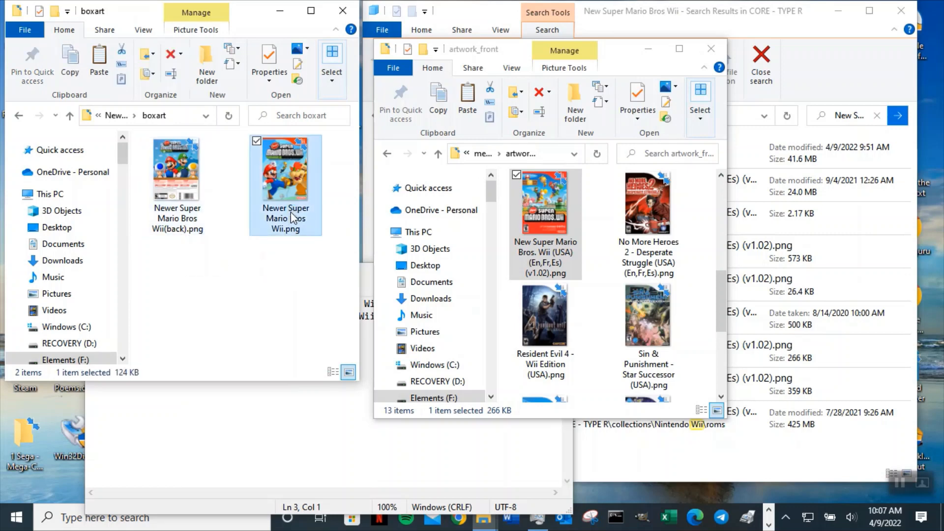
click(599, 317)
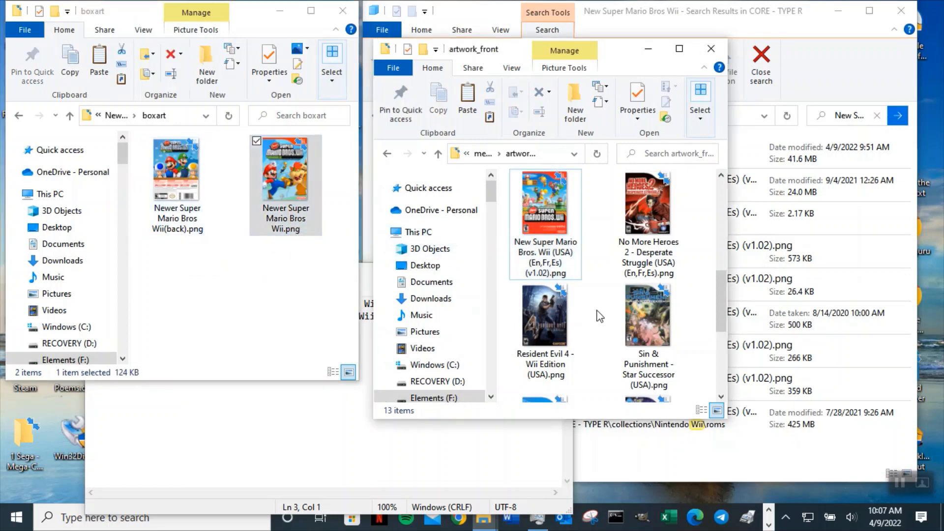
click(467, 114)
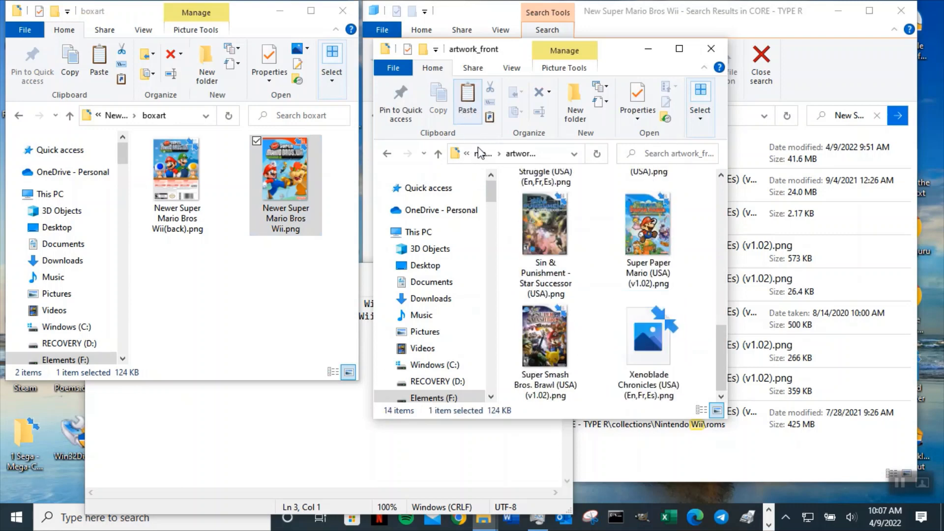
Copy the artwork_front folder's path and add it to the Notepad notes on a new line labelled "Front of Box art"
click(522, 153)
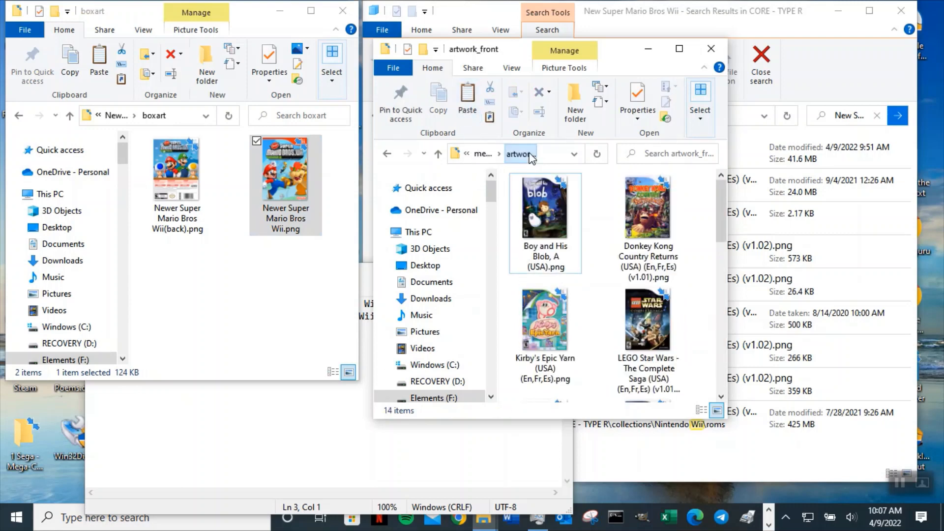
click(555, 153)
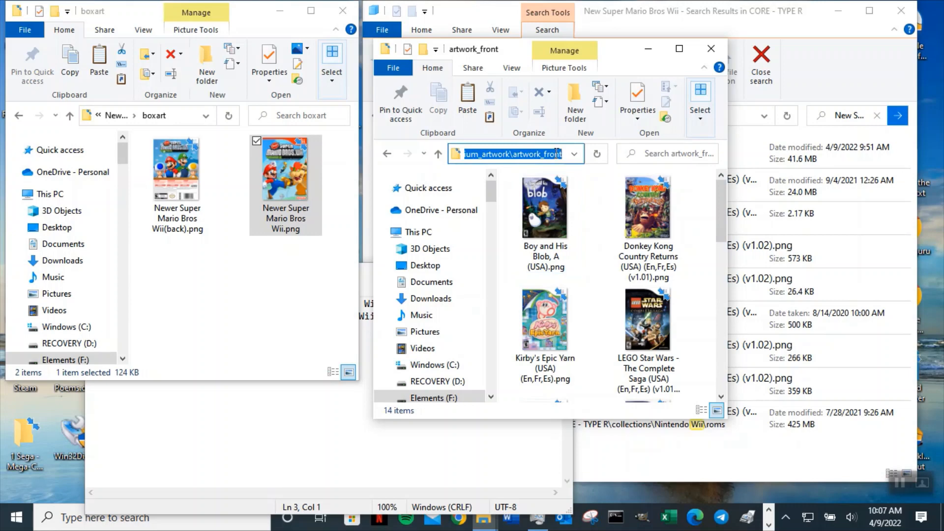
key(ctrl+c)
click(301, 403)
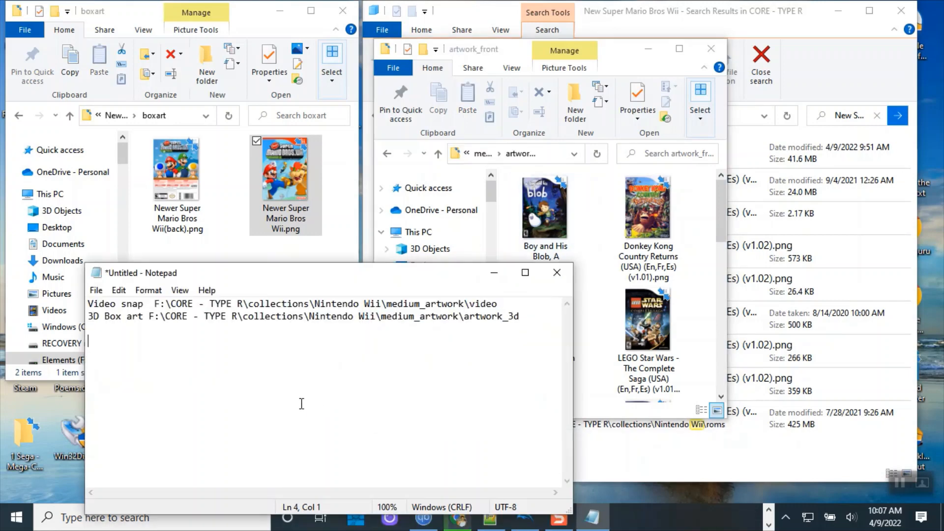
click(105, 328)
text(Fron)
text(t of Bo)
text(zx)
key(BackSpace)
key(BackSpace)
text(art)
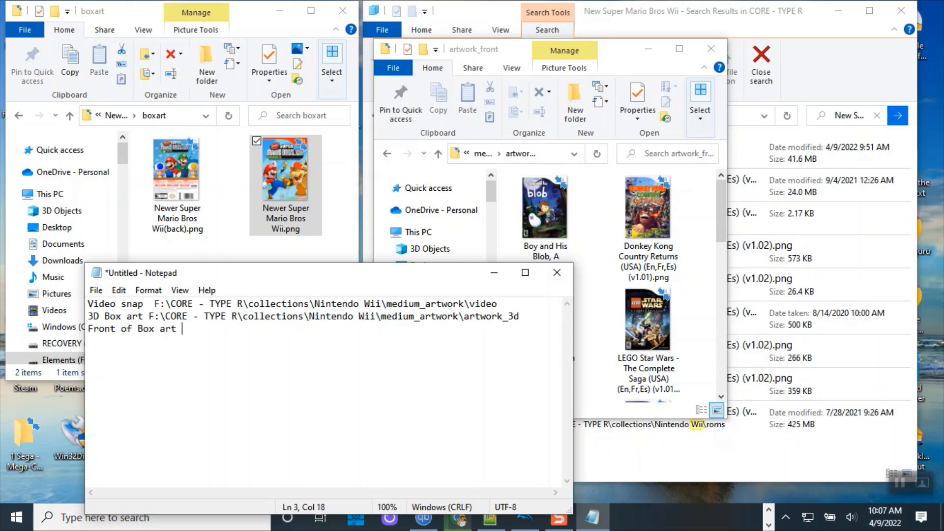
key(ctrl+v)
key(Return)
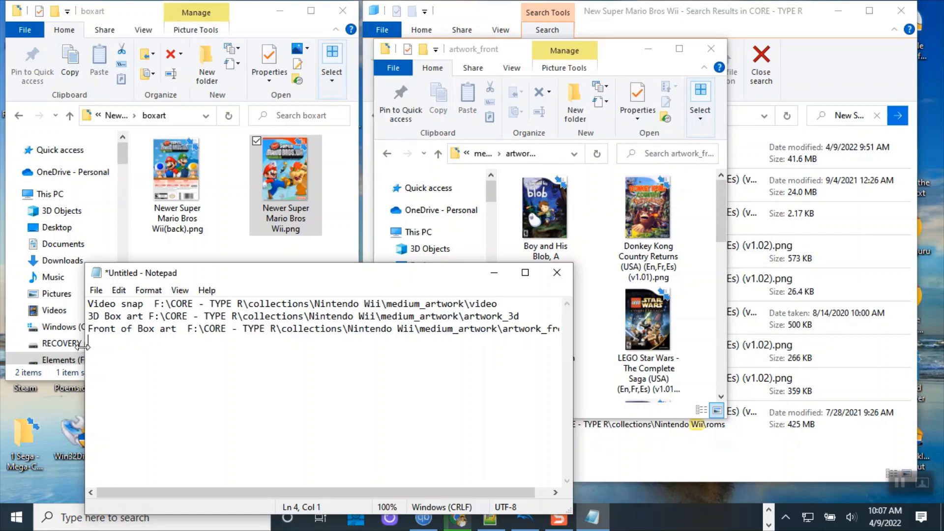
Widen the Notepad window and align the three folder paths in one column with tab spacing after their labels
drag(85, 345, 13, 345)
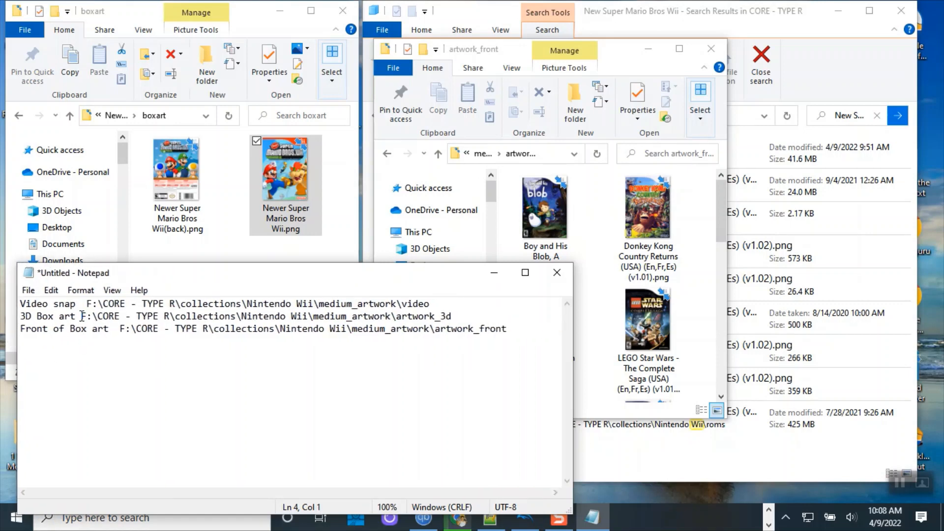
click(82, 316)
key(Tab)
click(87, 303)
key(Tab)
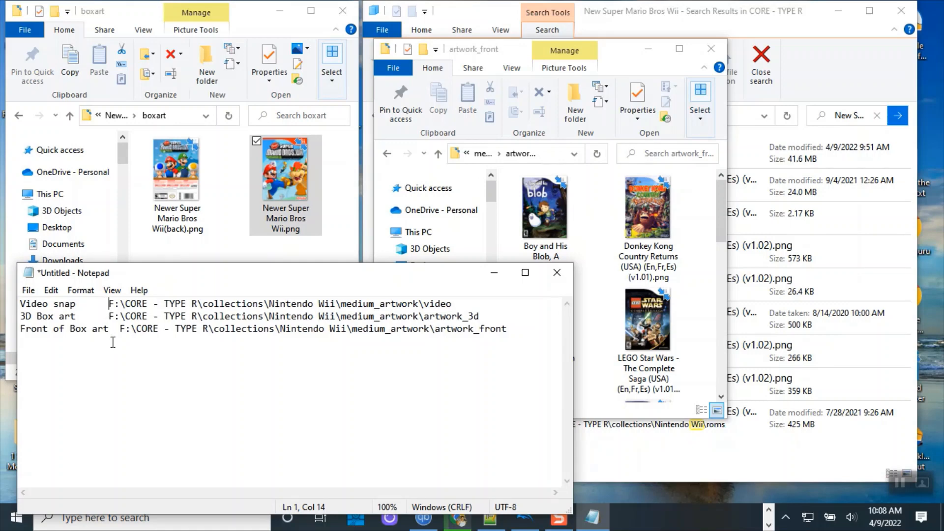
key(Tab)
click(110, 317)
key(Tab)
click(119, 330)
key(Tab)
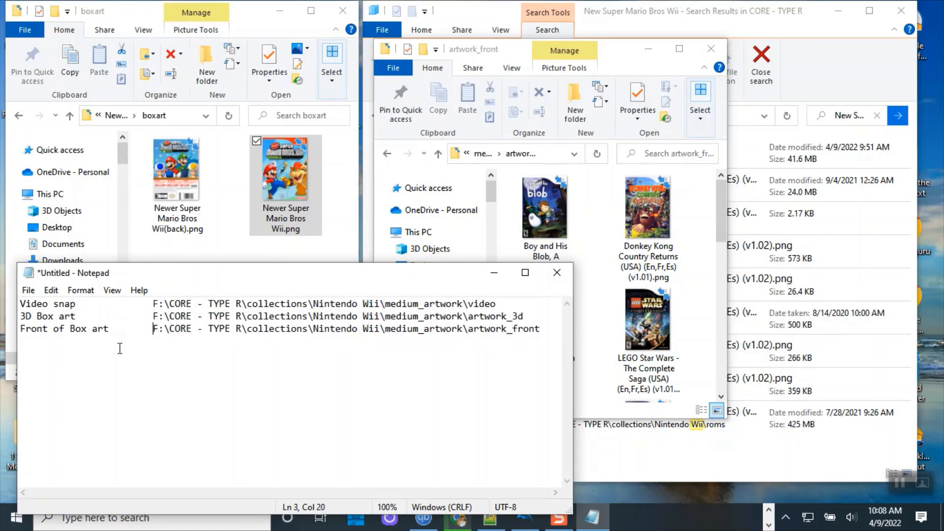
Start a new line below the "Front of Box art" entry and reduce the Notepad window's height
click(548, 328)
key(Return)
drag(401, 264, 401, 334)
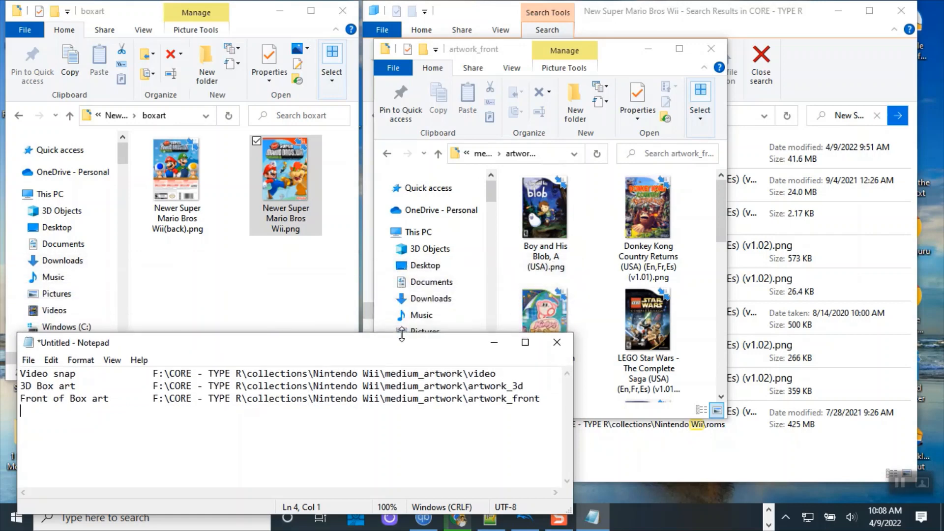
Return the source window to the game's main folder and select the New Super Mario Bros. Wii image in medium_artwork's fanart folder for reference
click(69, 117)
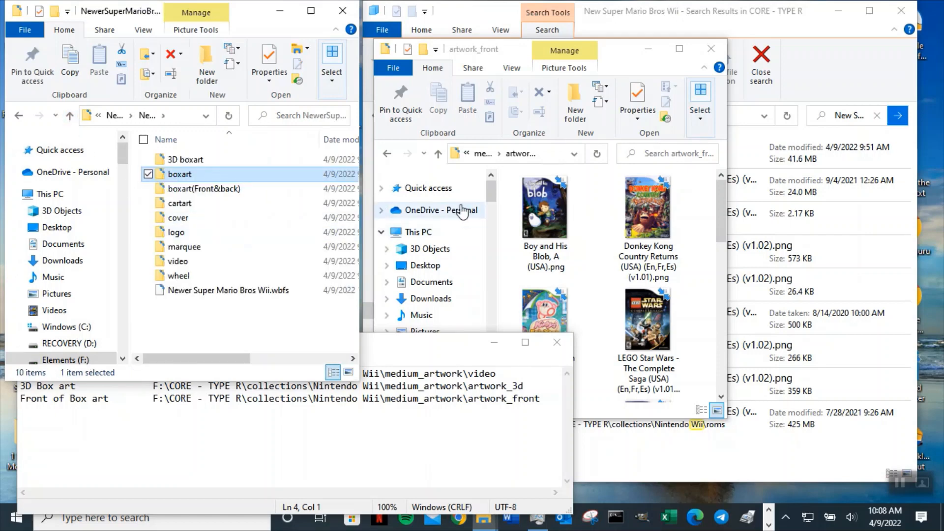
click(438, 153)
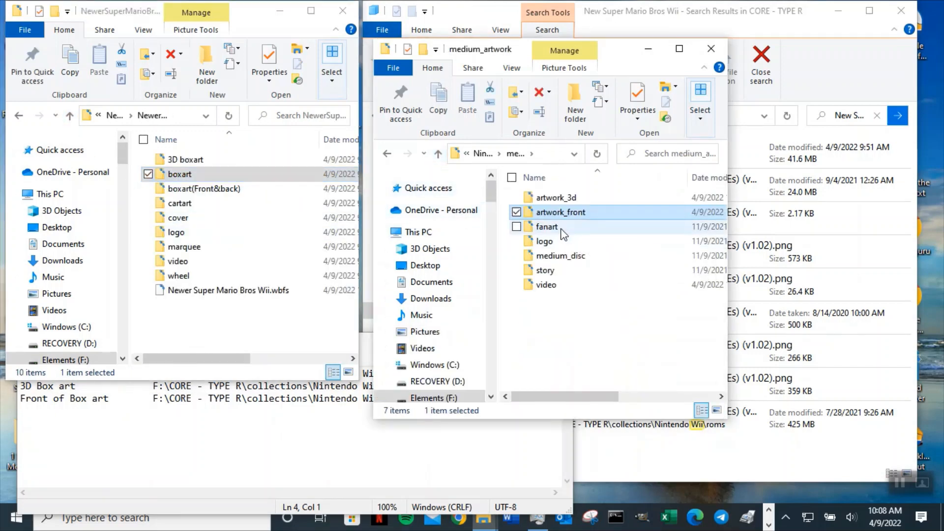
double_click(562, 233)
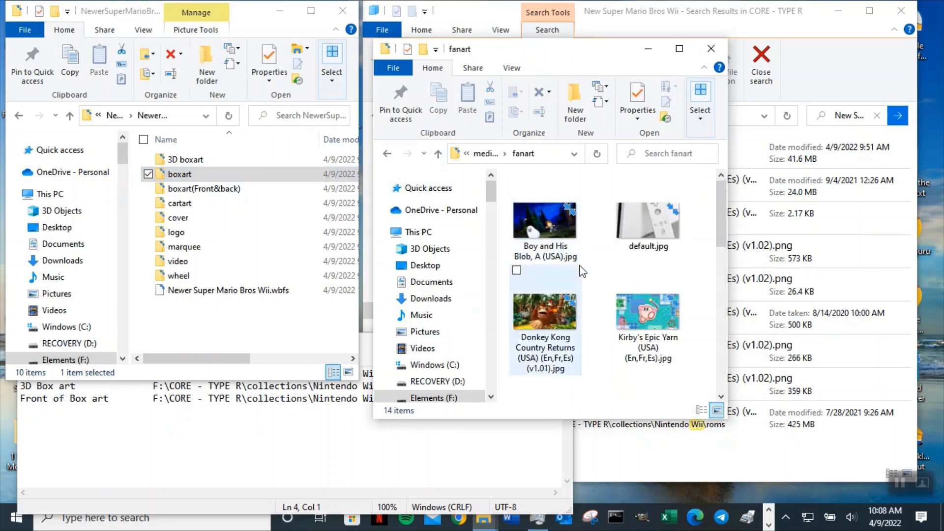
text(new)
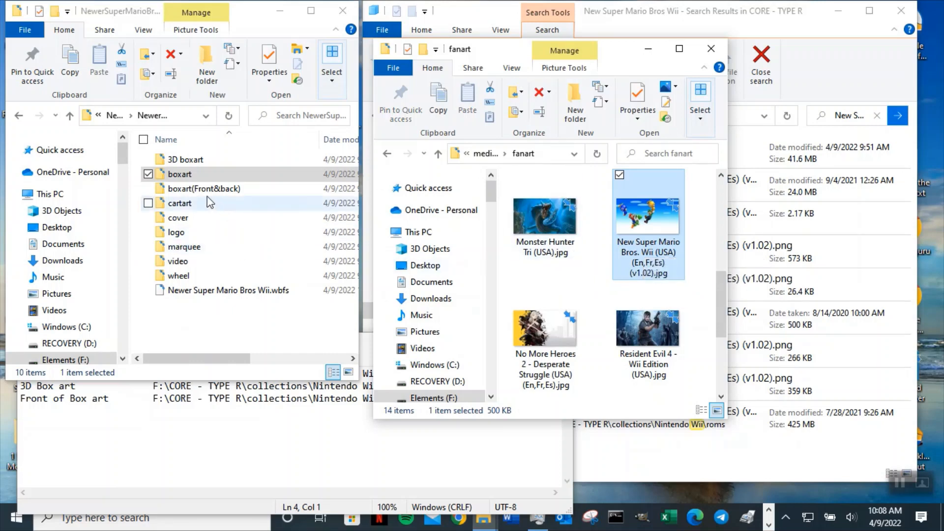
Rename the game's cover folder as fanart-cover-background
click(173, 218)
click(192, 218)
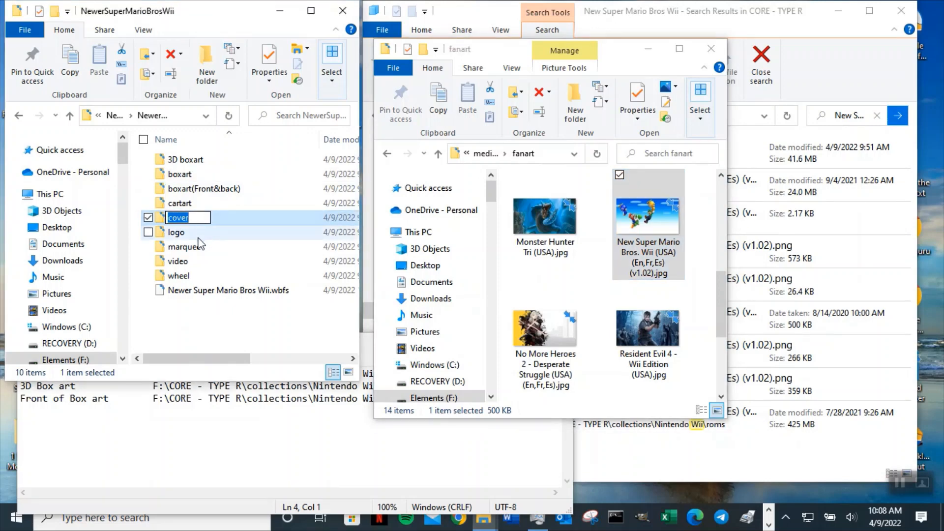
text(fanart-cover)
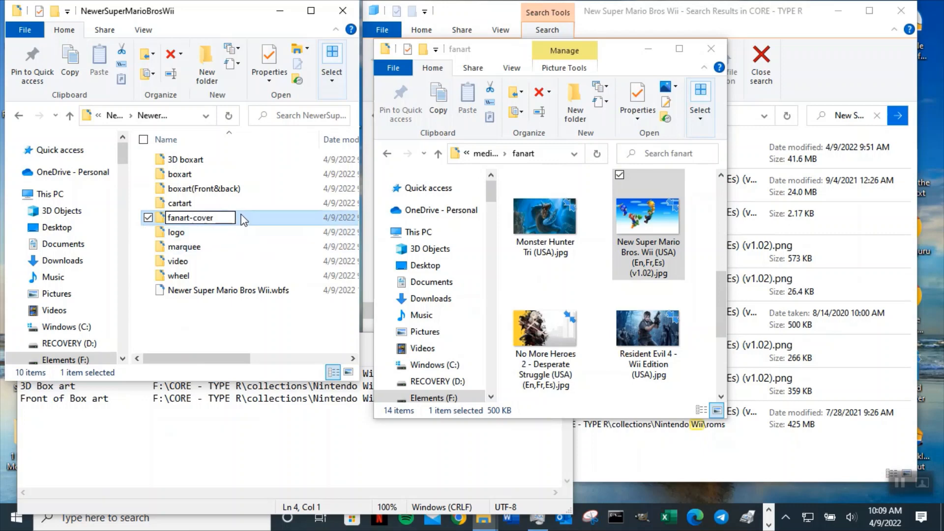
text(-background)
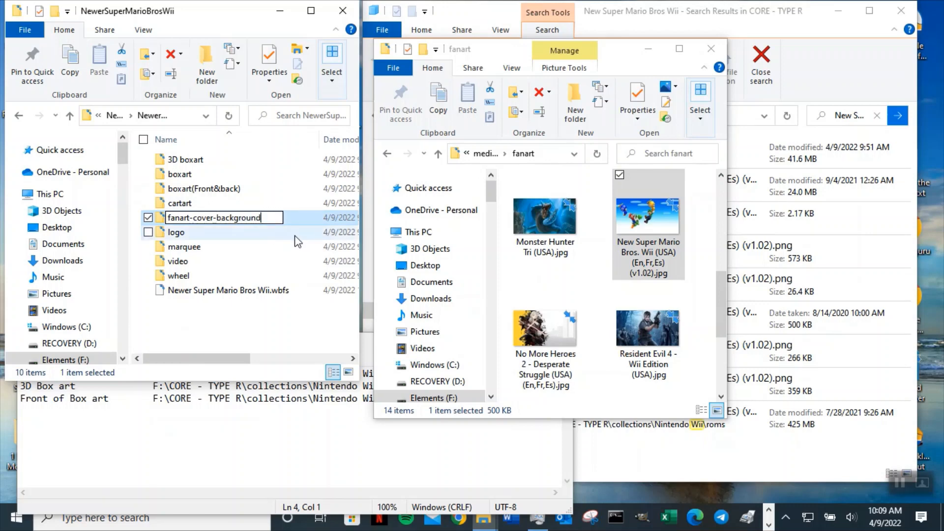
key(Return)
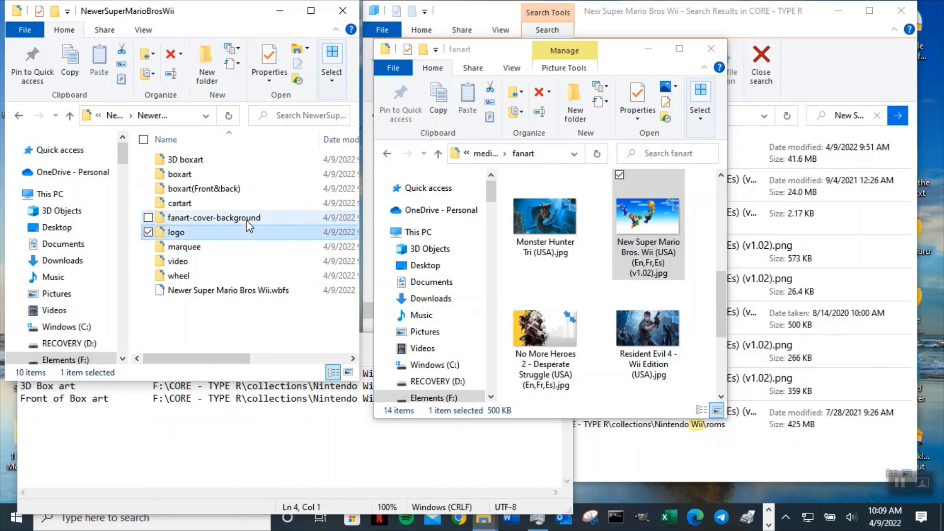
Copy Newer Super Mario Bros Wii.png from the fanart-cover-background folder into the fanart folder and check it in the list
double_click(247, 220)
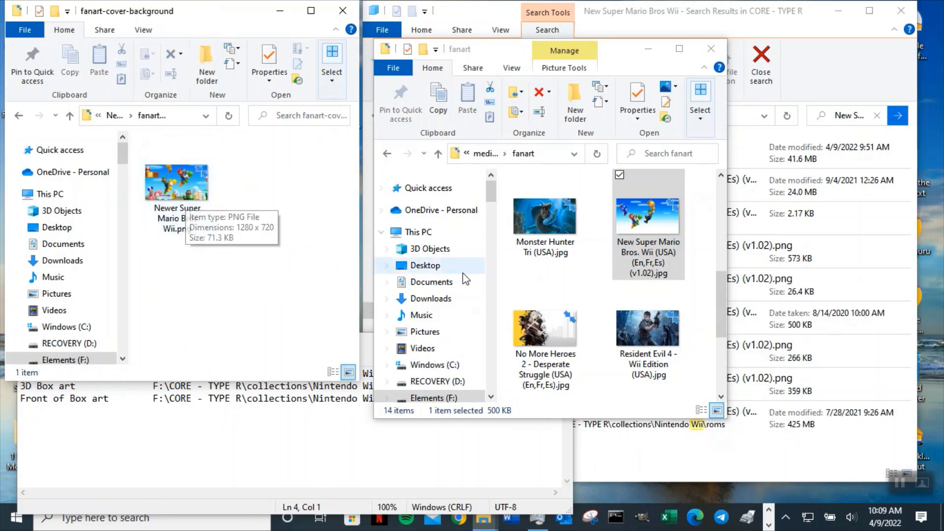
click(667, 235)
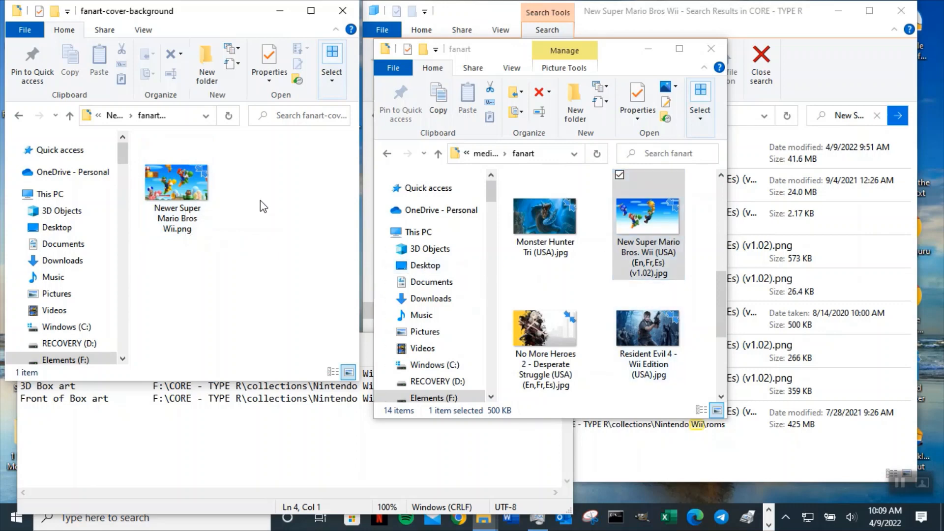
click(170, 189)
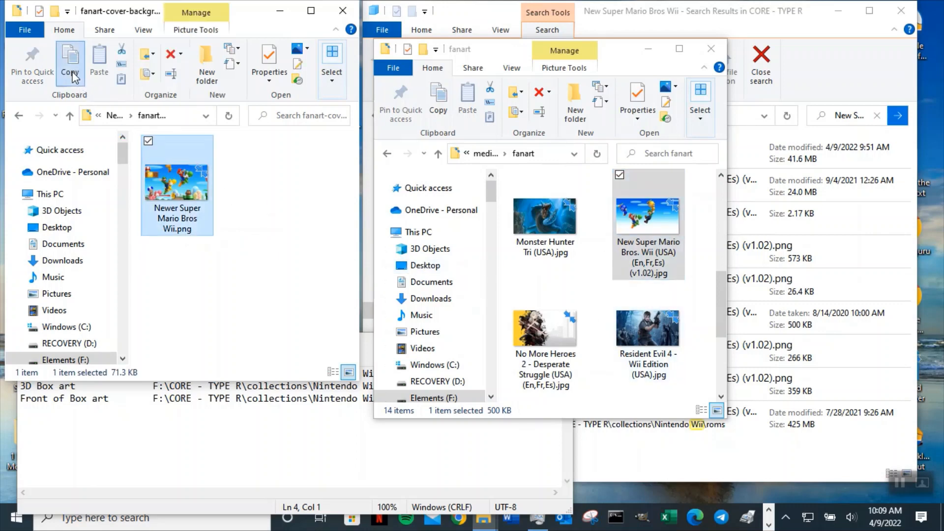
click(617, 67)
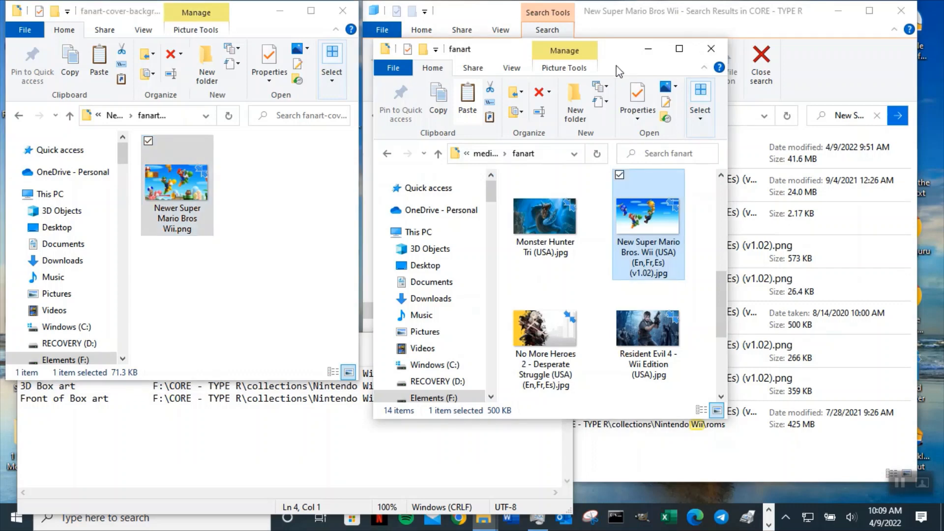
click(468, 101)
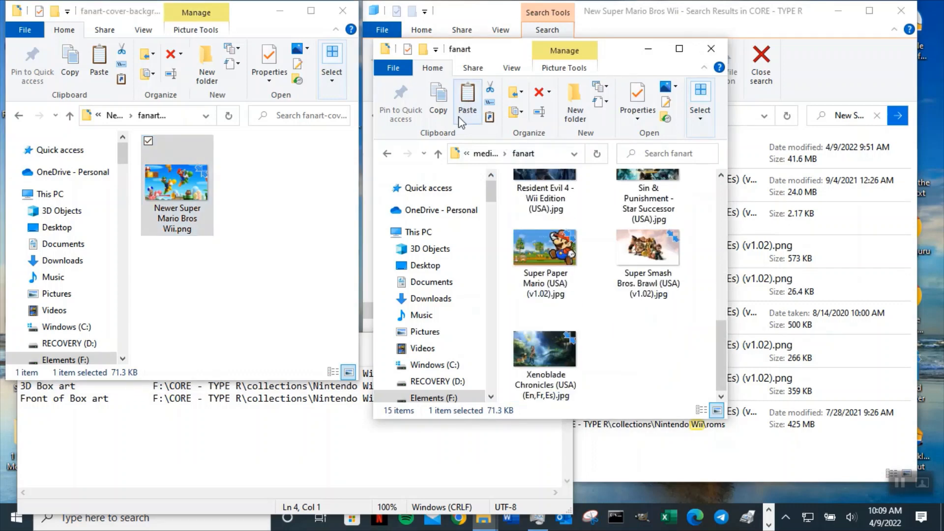
scroll(661, 359, up, 2)
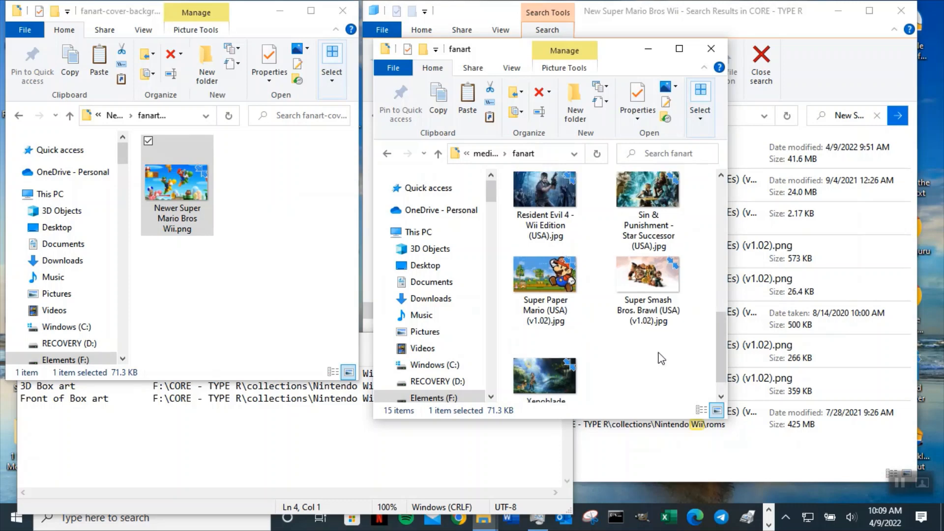
scroll(661, 360, up, 2)
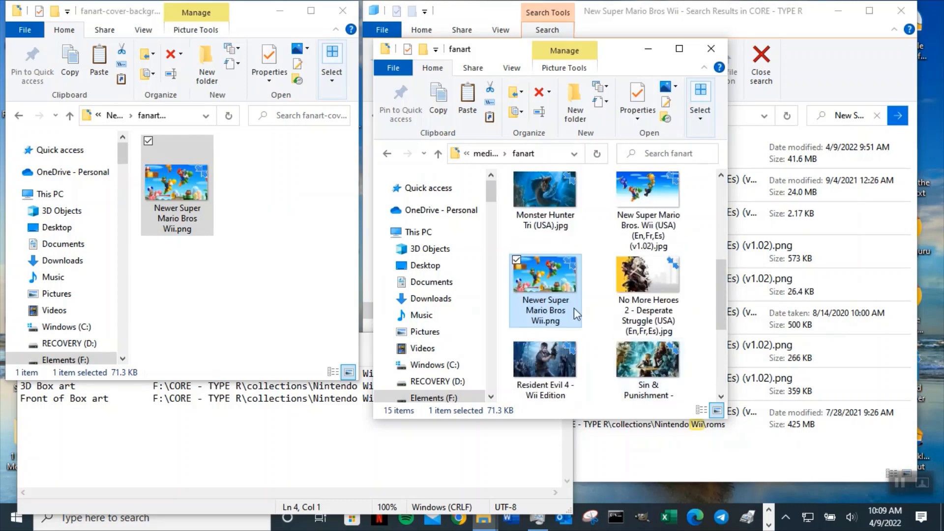
Return the source window to the game's main folder and add the fanart folder's path to the Notepad notes, labelled "fanart - background"
click(69, 115)
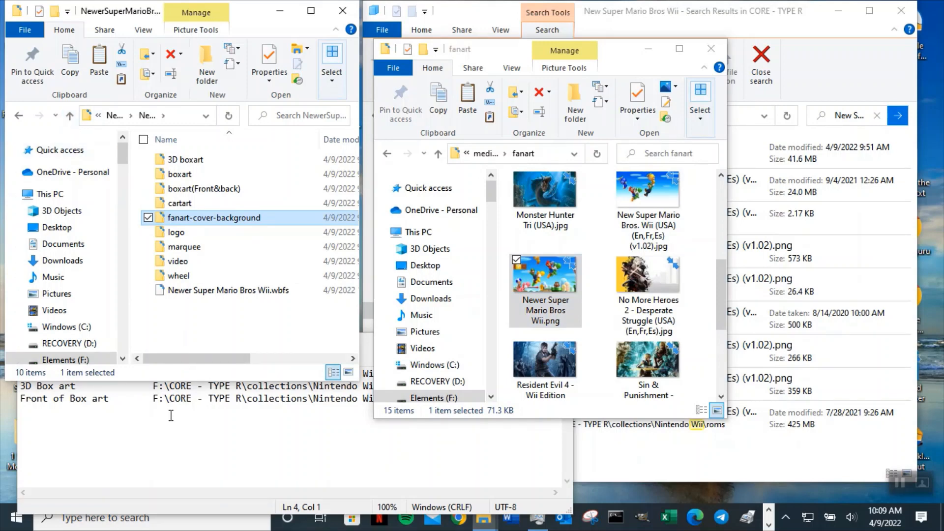
click(561, 153)
right_click(561, 153)
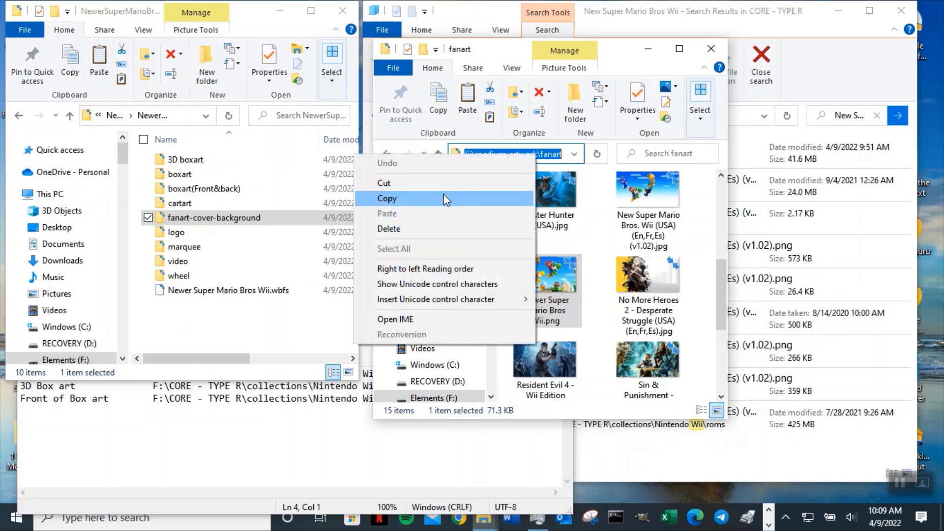
click(444, 194)
click(72, 422)
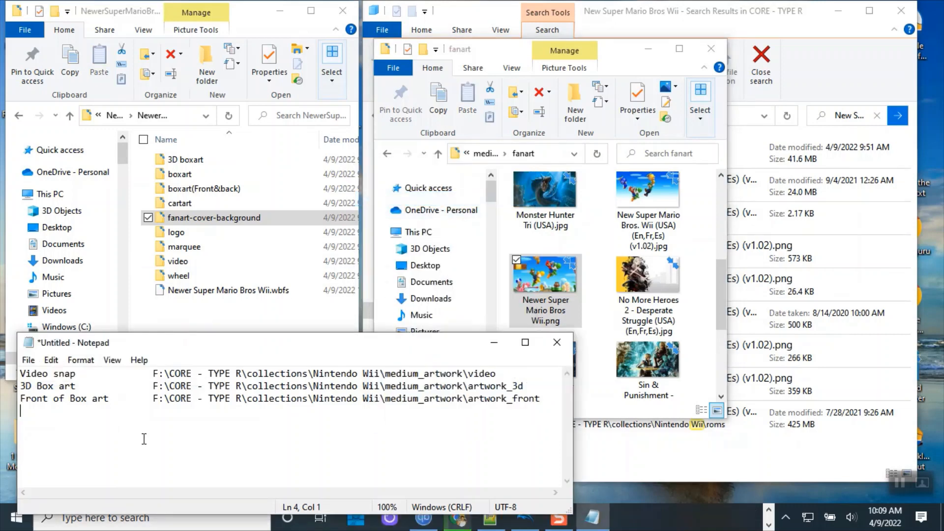
text(fanart - backgrou)
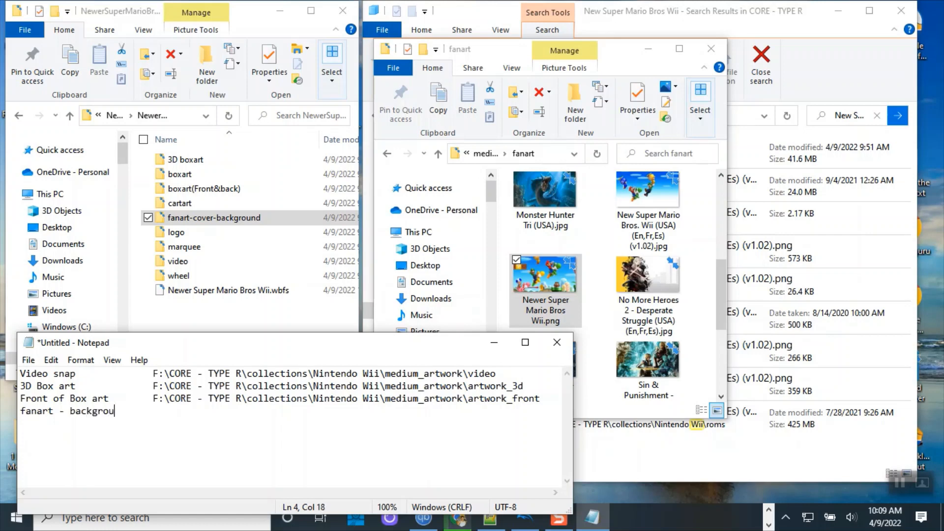
text(nd)
key(ctrl+v)
key(Return)
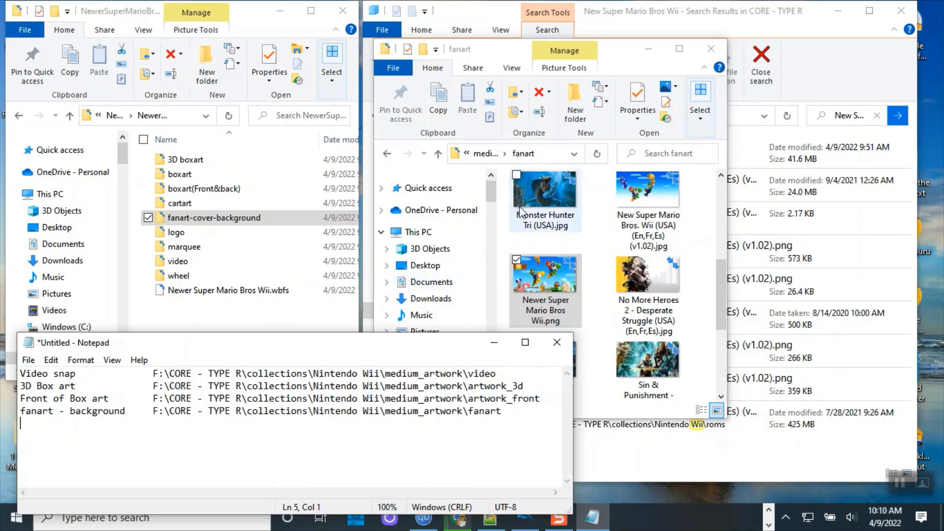
Open the logo folder in medium_artwork and paste its path onto the new last line of the Notepad notes
click(438, 154)
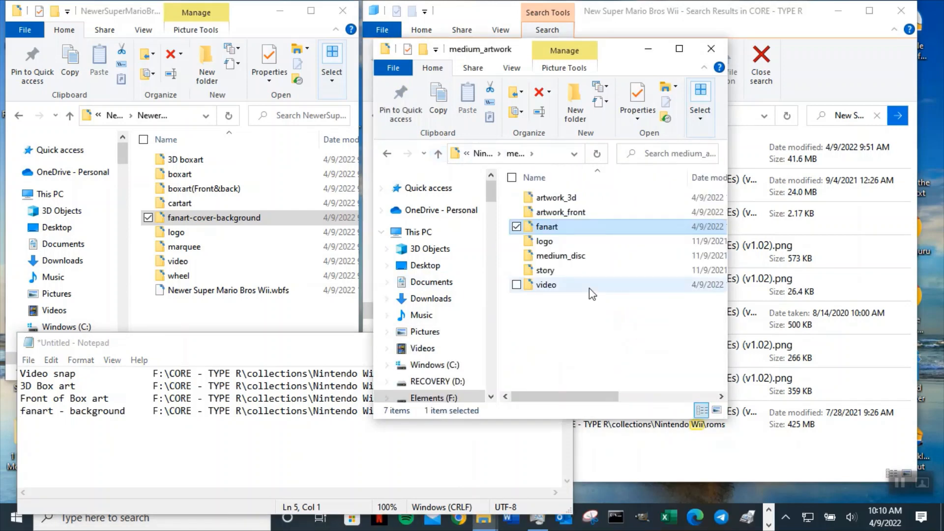
double_click(551, 242)
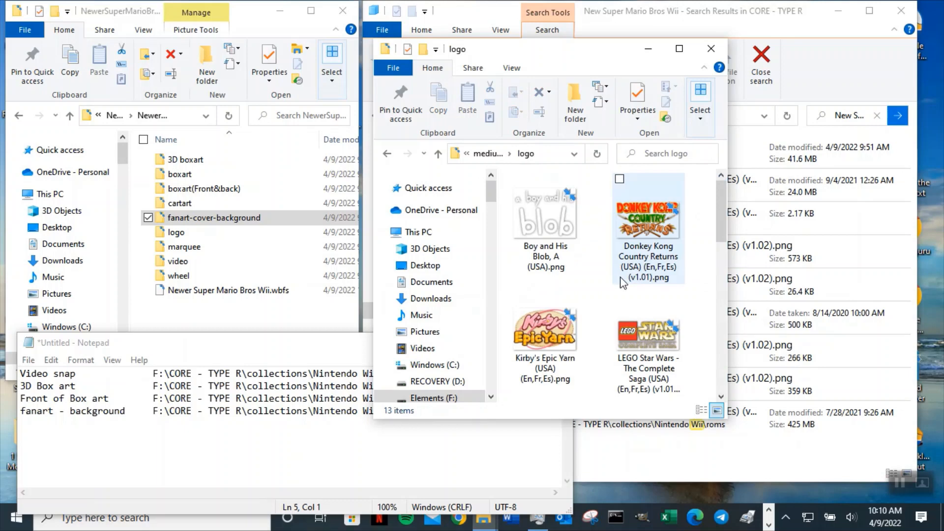
click(543, 158)
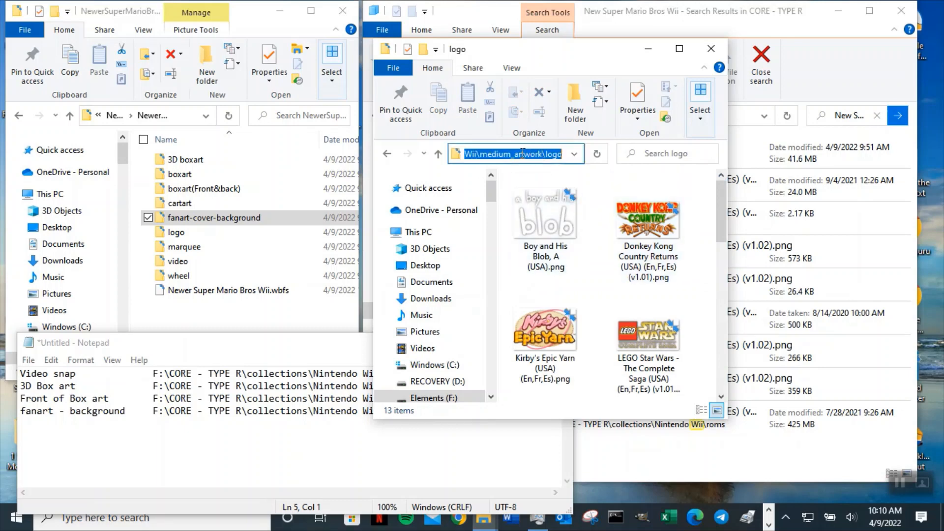
right_click(520, 154)
click(461, 196)
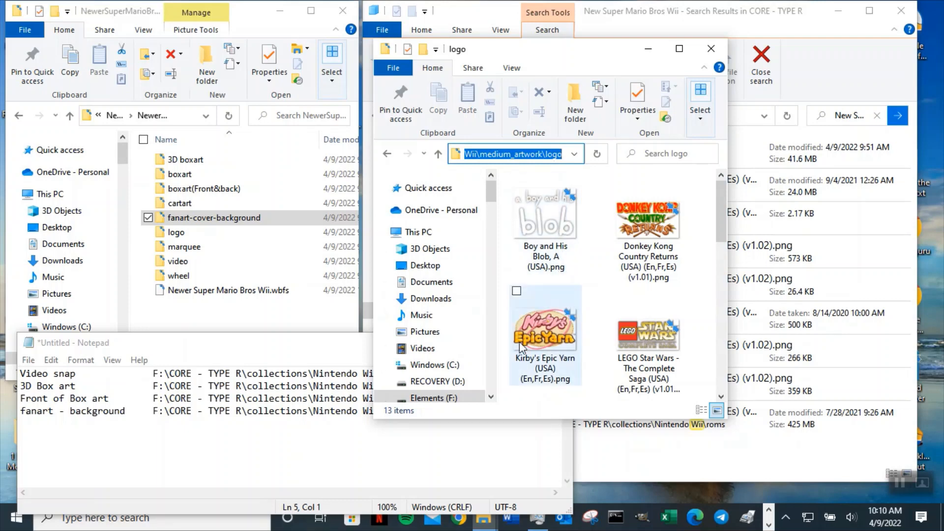
click(74, 431)
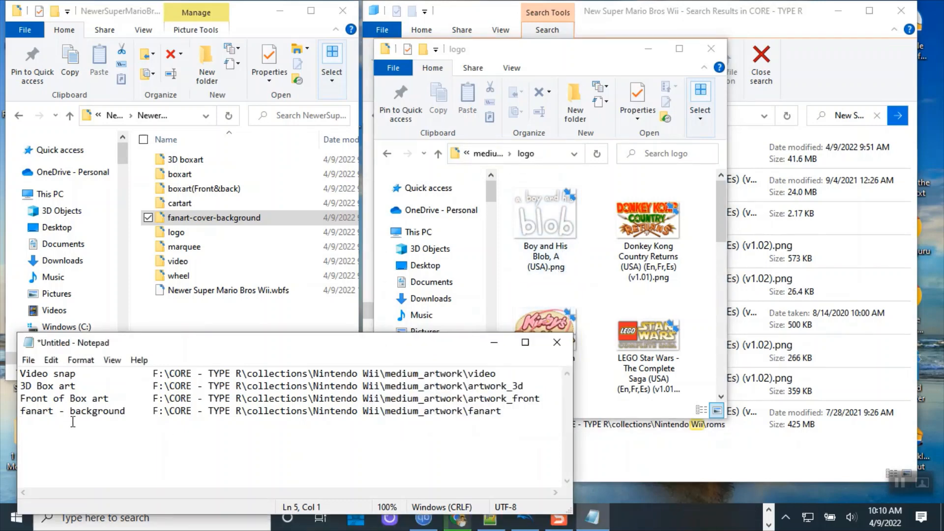
key(ctrl+v)
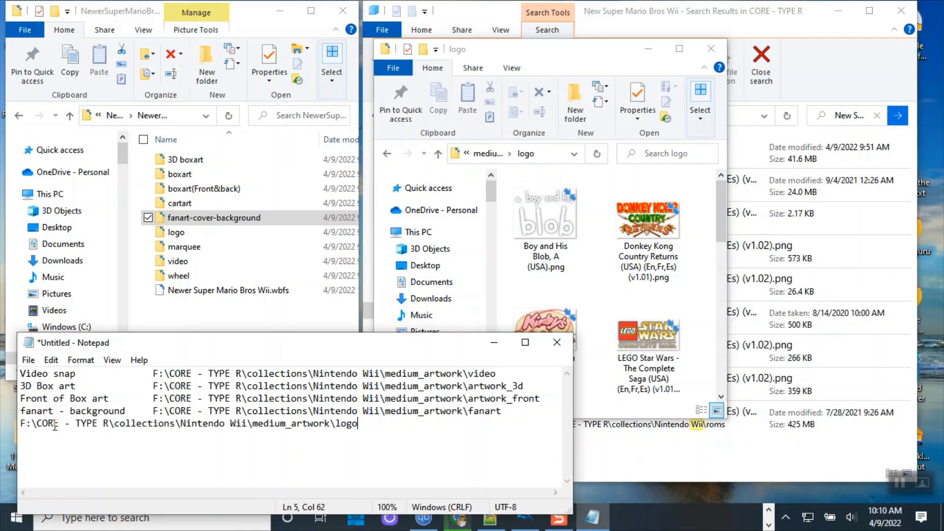
Label the logo path line in the Notepad notes "logo (wheel or marquee)" and start a new line below it
click(19, 424)
text(logo)
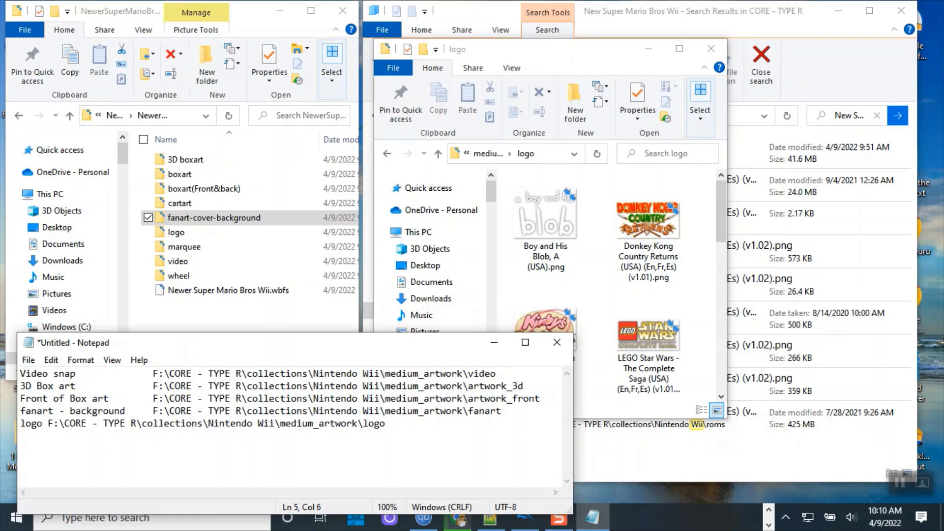
text( (wheel)
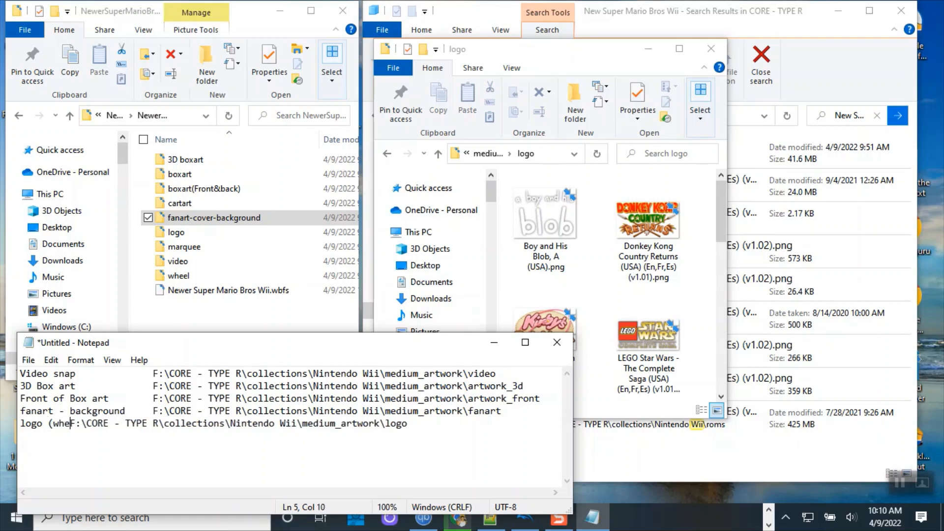
text( or ma)
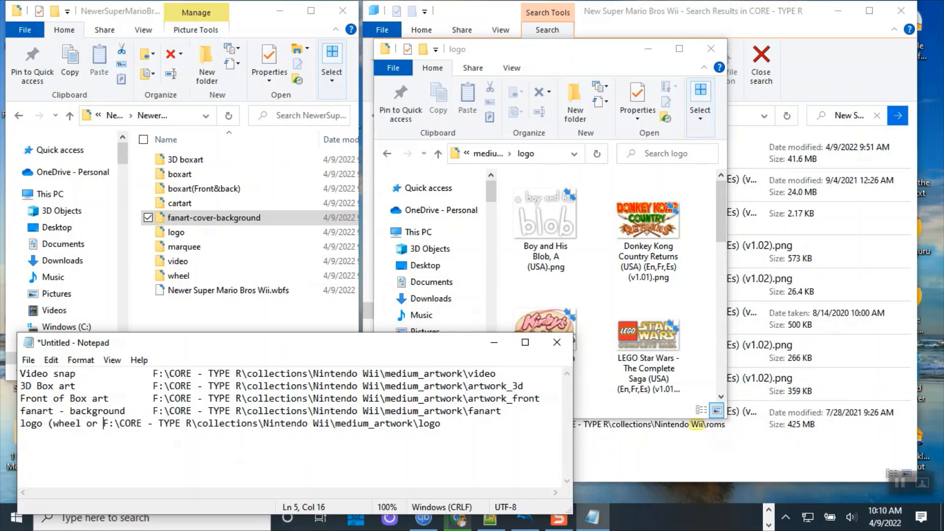
text(rquee))
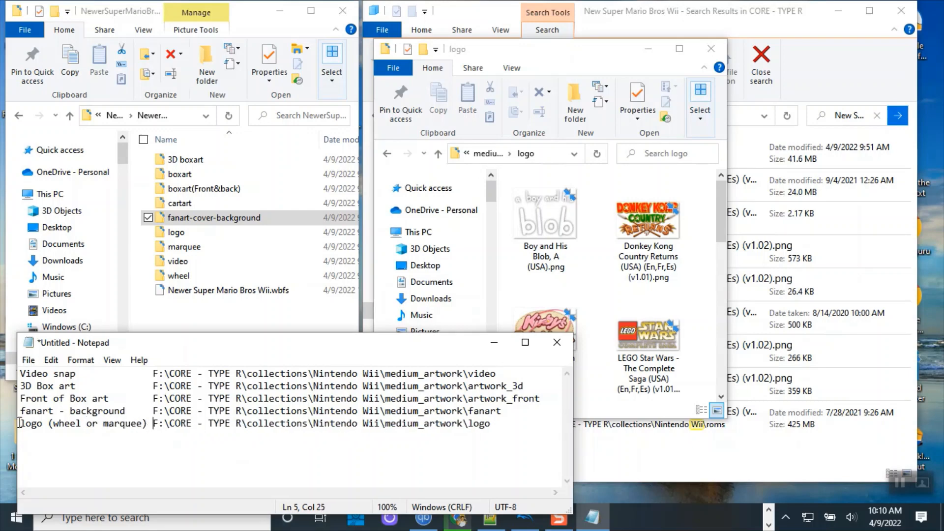
click(511, 423)
key(Return)
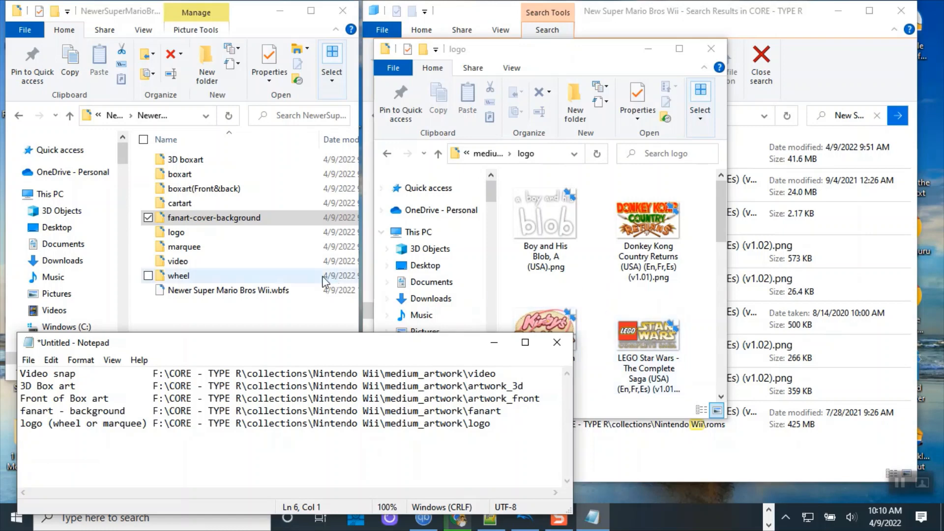
Copy Newer Super Mario Bros Wii.png from the game's wheel folder into the medium_artwork logo folder
click(184, 277)
click(195, 250)
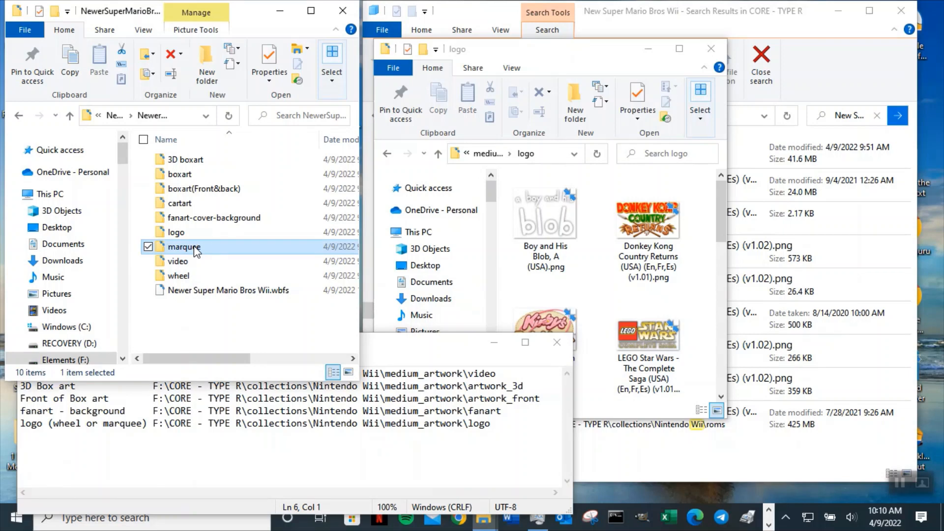
double_click(190, 274)
click(183, 215)
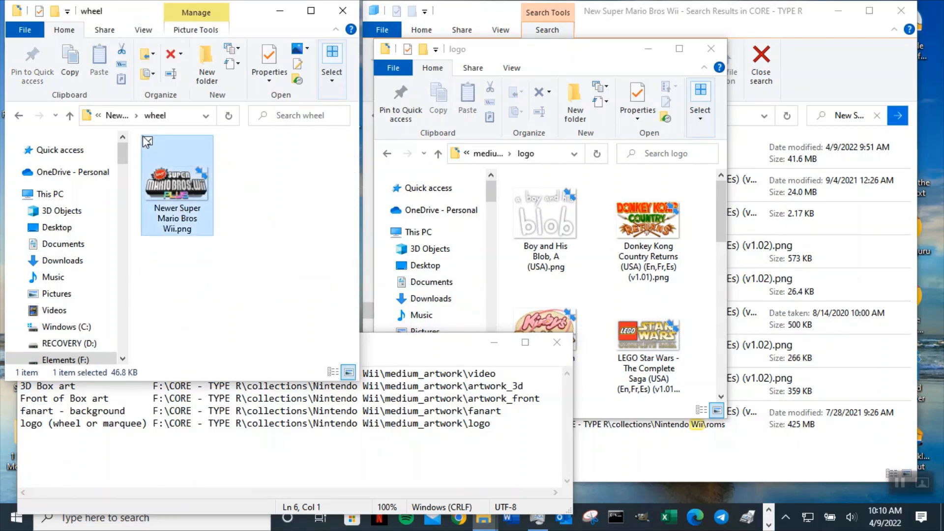
click(69, 64)
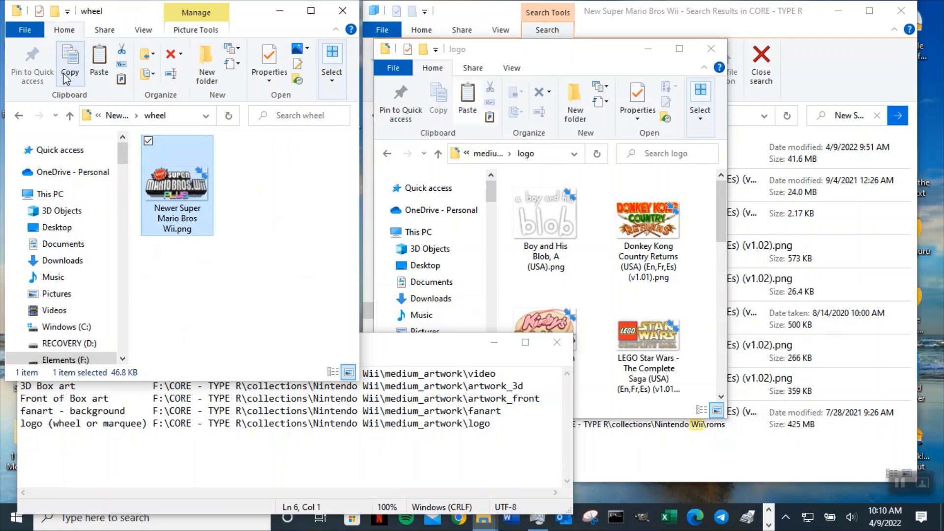
click(572, 66)
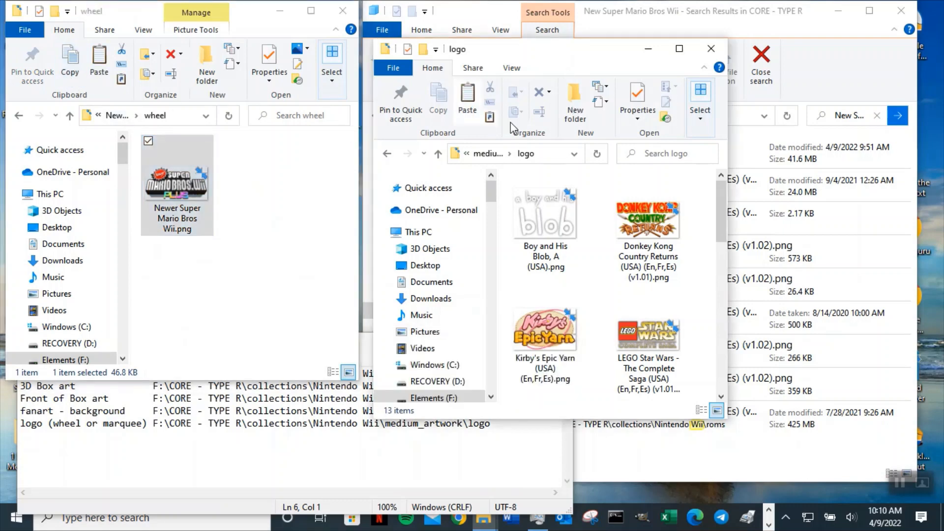
click(467, 95)
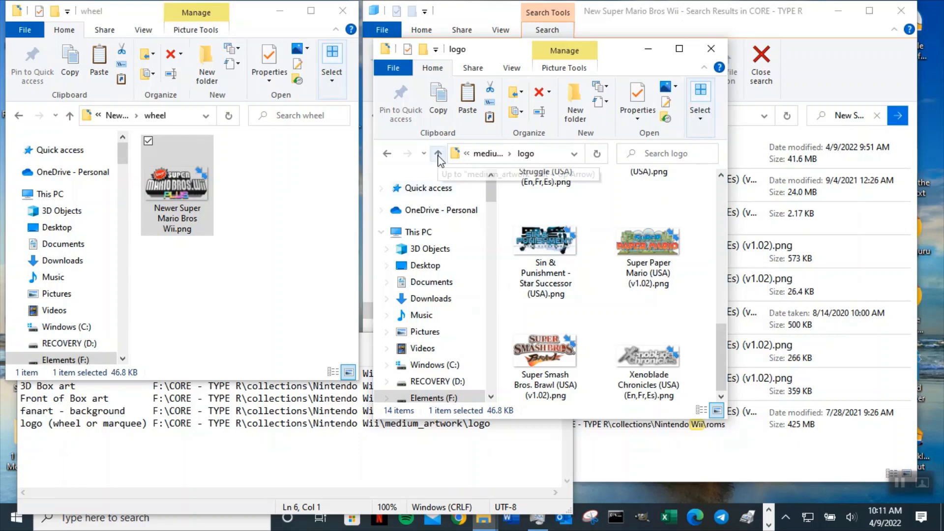
Open the medium_disc folder in medium_artwork and paste its path onto the empty last line of the Notepad notes
click(438, 155)
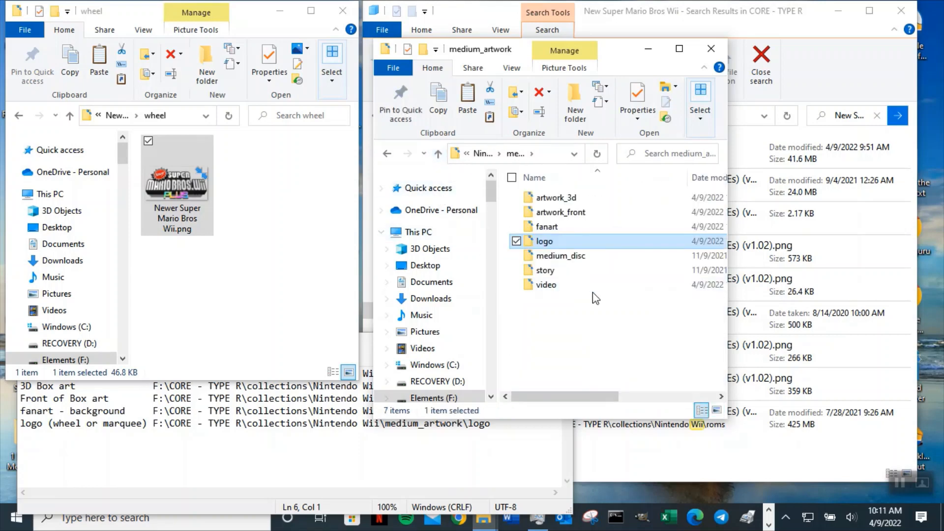
double_click(586, 256)
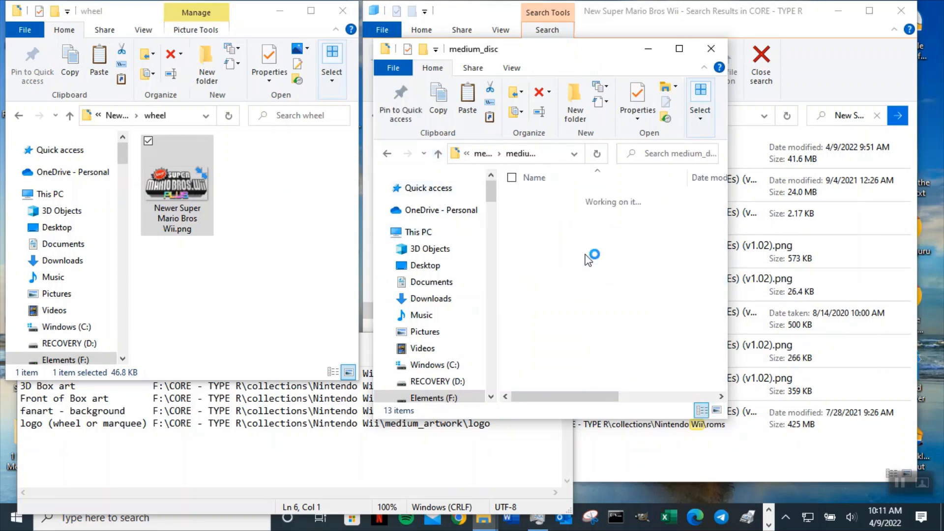
click(543, 155)
right_click(522, 156)
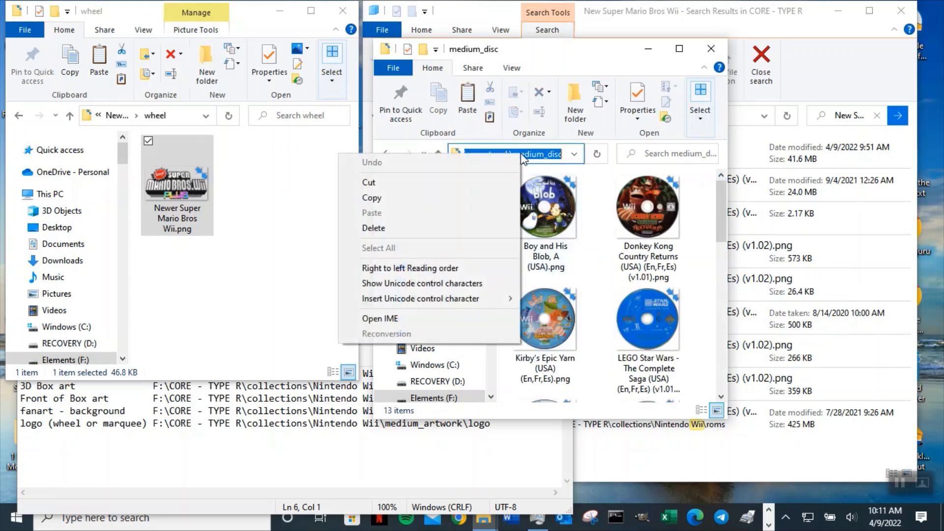
click(478, 202)
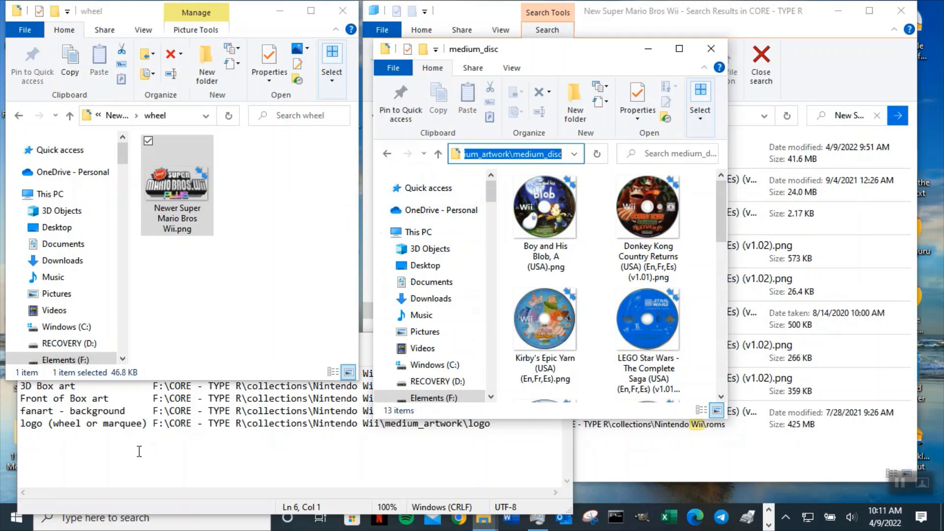
click(132, 444)
click(96, 439)
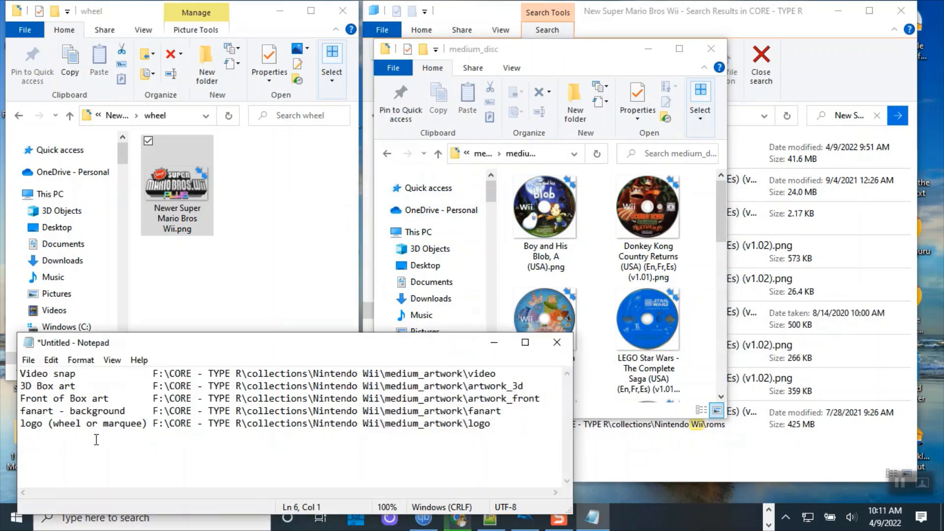
key(ctrl+v)
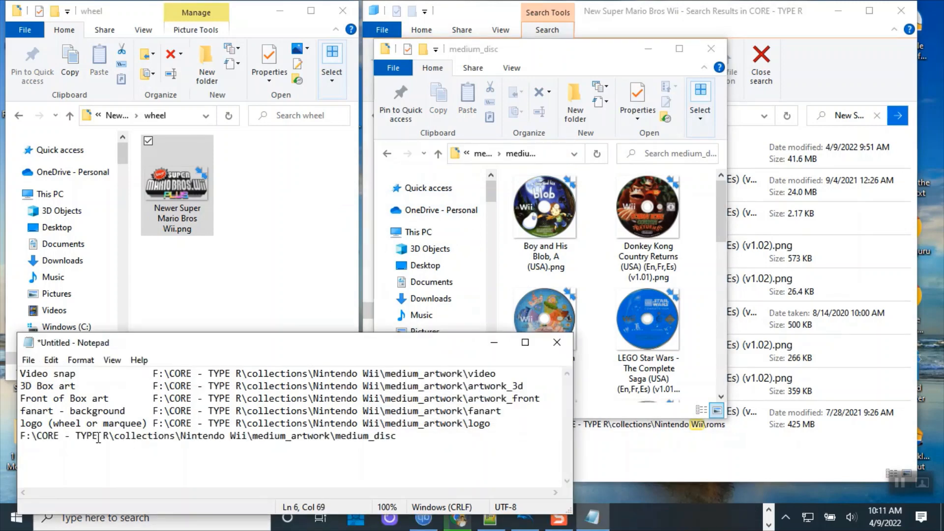
Label the medium_disc path line "Medium dis (CD disc)", align its path with the lines above, and start a new line
click(23, 435)
text(Medi)
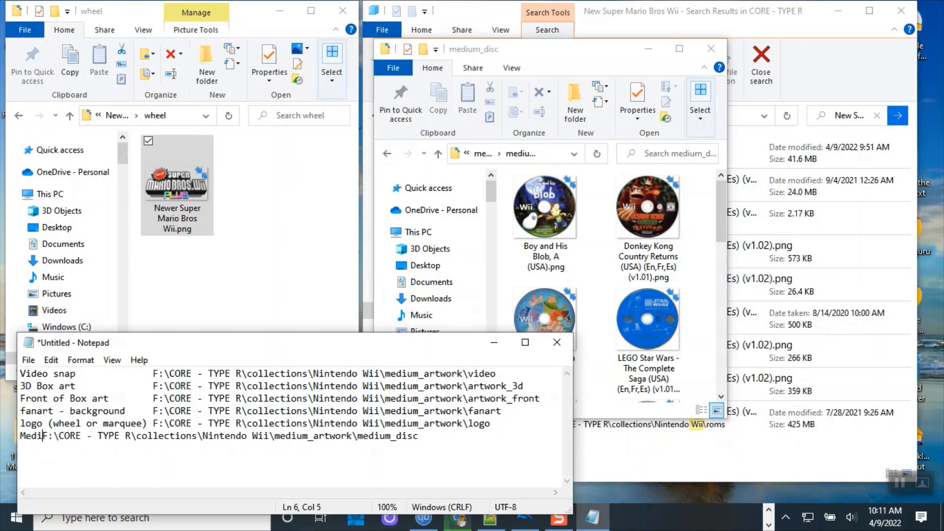
text(um di)
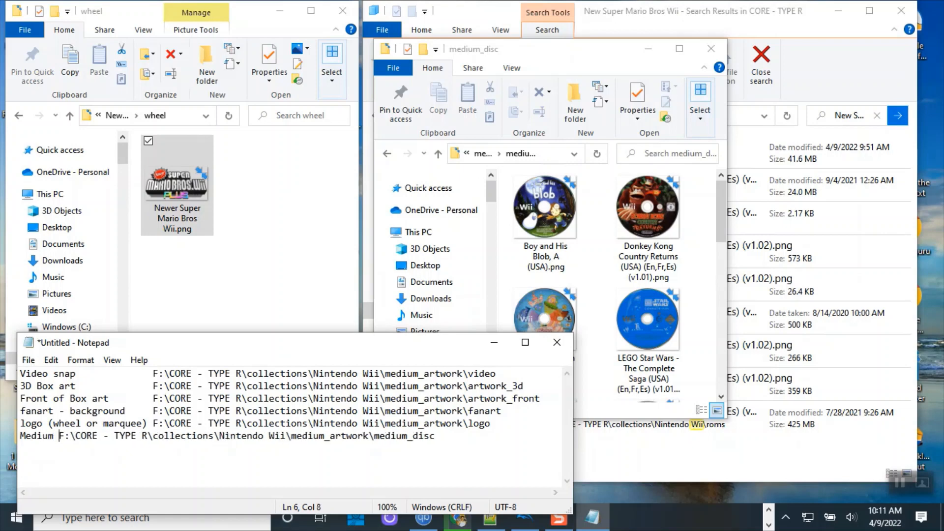
text(s ()
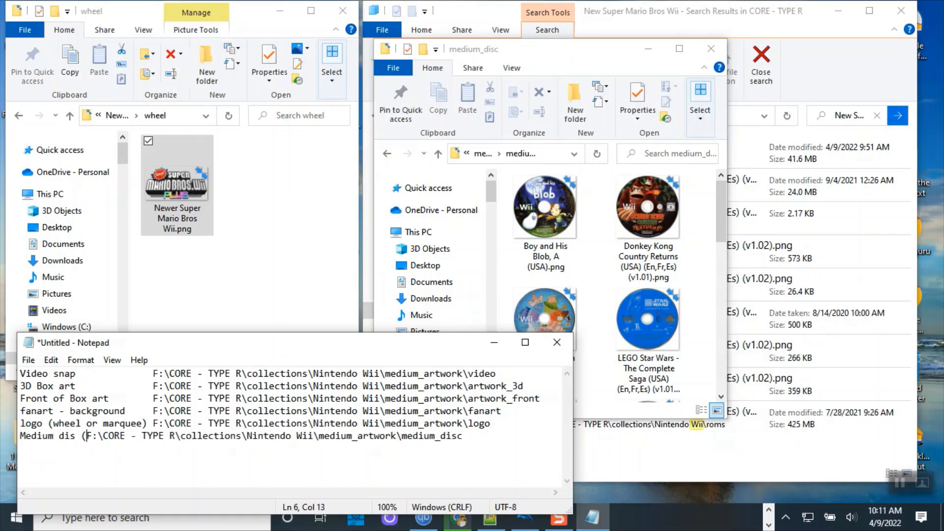
text(CD)
text( disc)
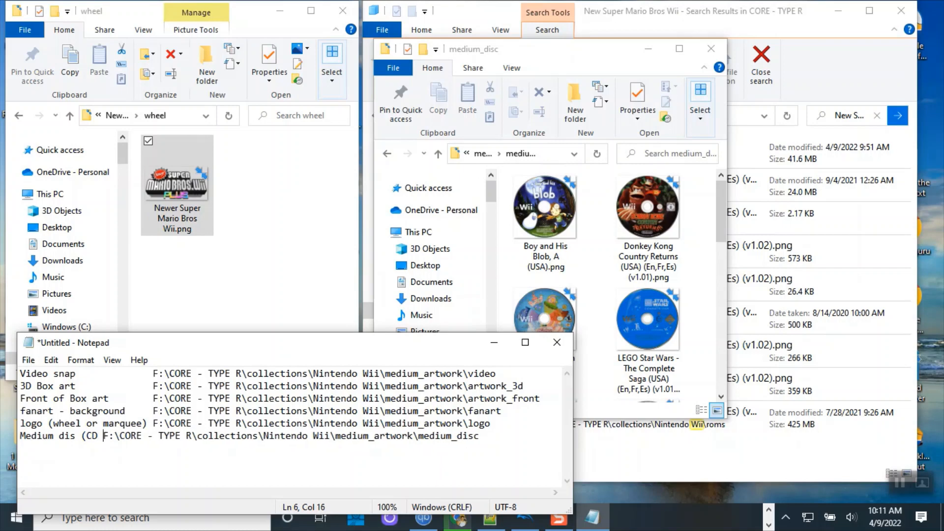
text())
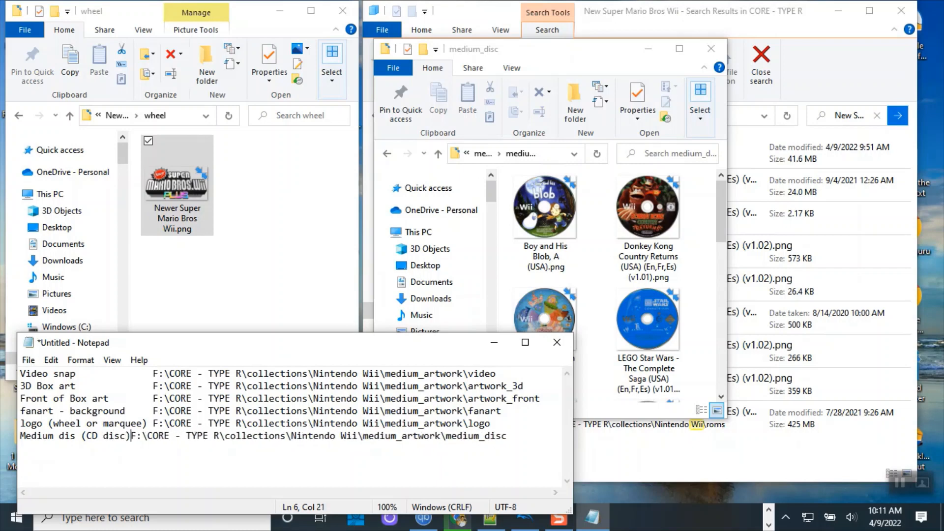
key(Tab)
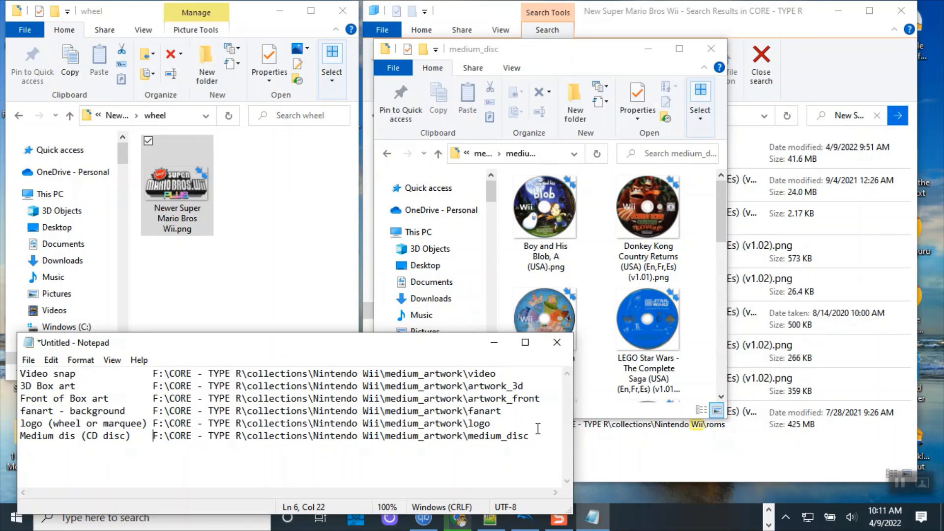
key(Return)
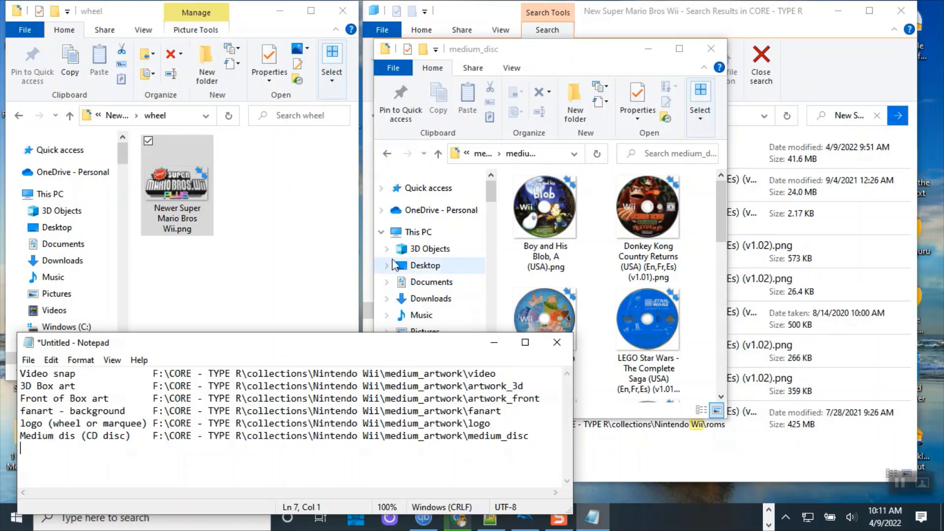
Open the story folder in medium_artwork and view the New Super Mario Bros. Wii text file in Notepad++, closing it when done
click(438, 154)
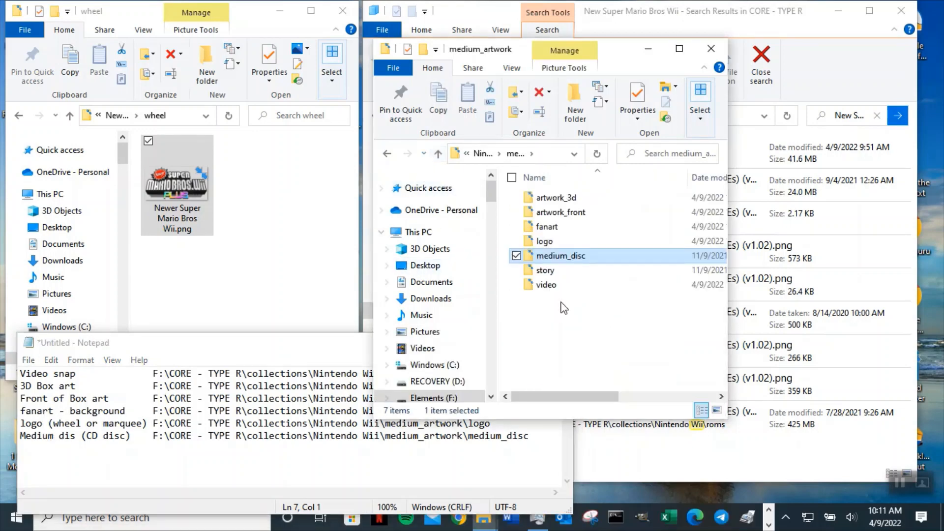
double_click(563, 269)
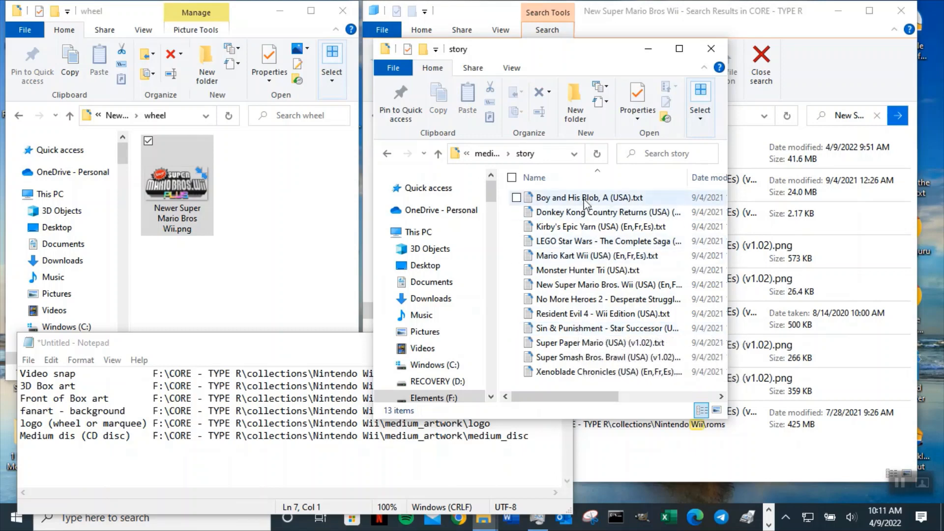
click(584, 256)
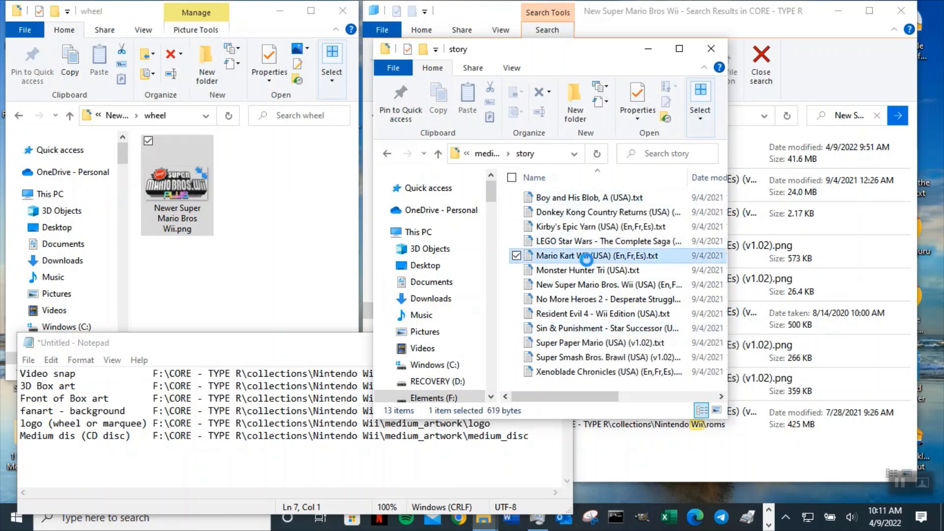
click(583, 285)
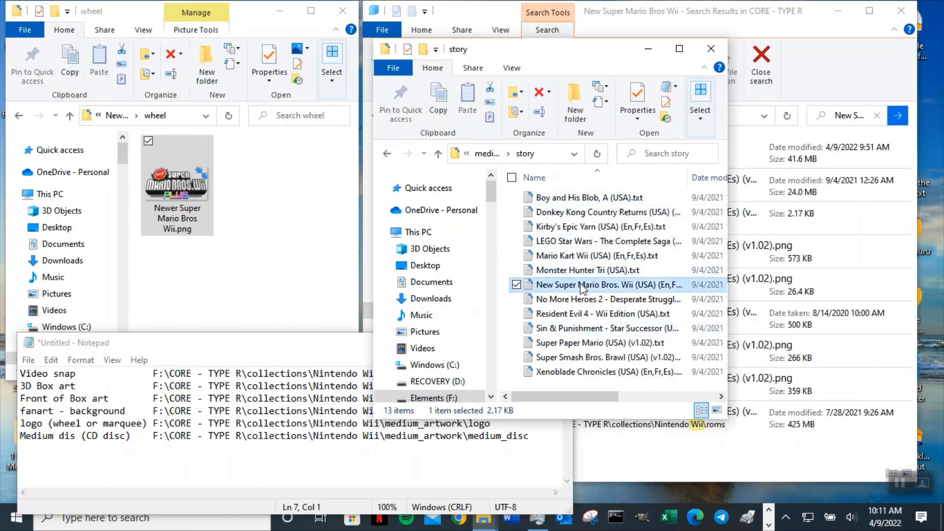
right_click(581, 287)
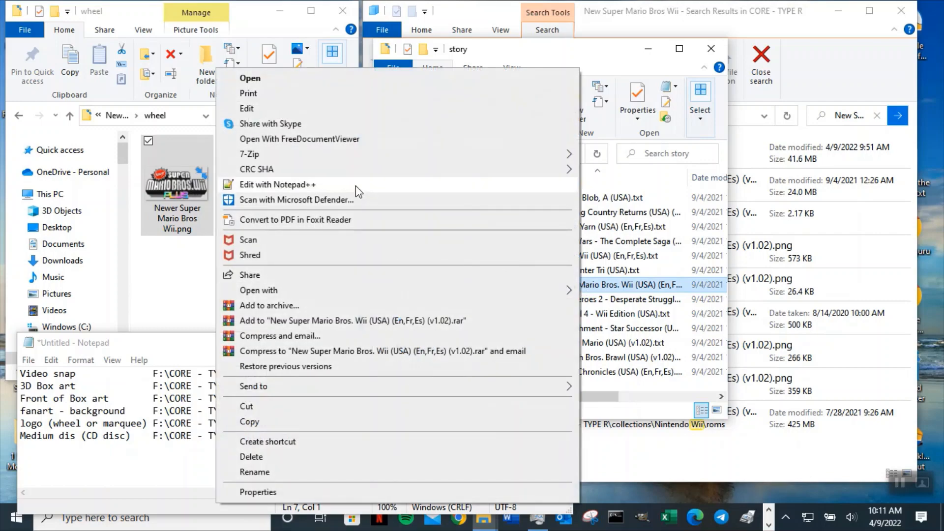
click(351, 186)
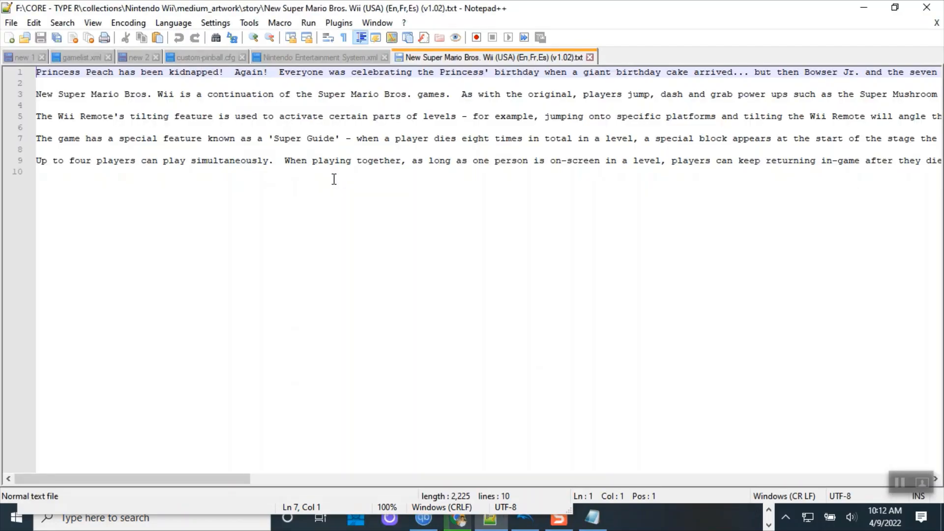
click(591, 57)
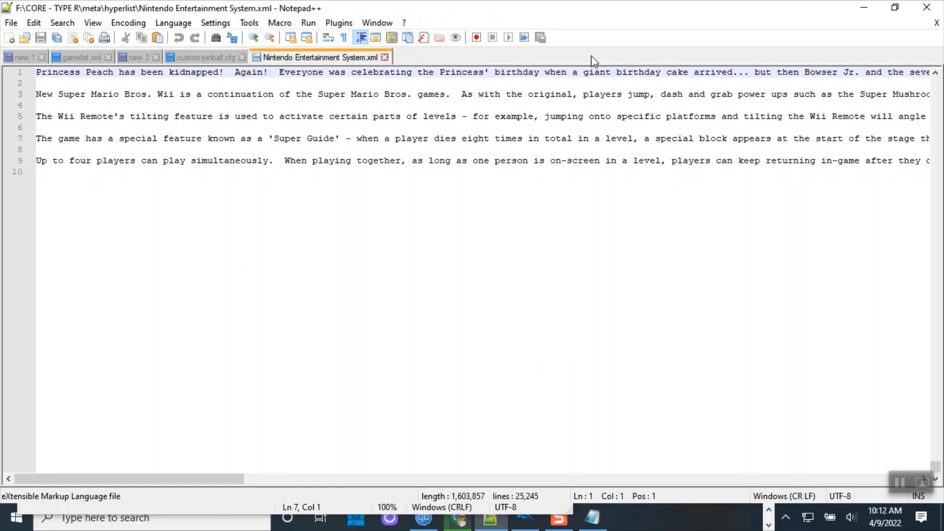
click(864, 8)
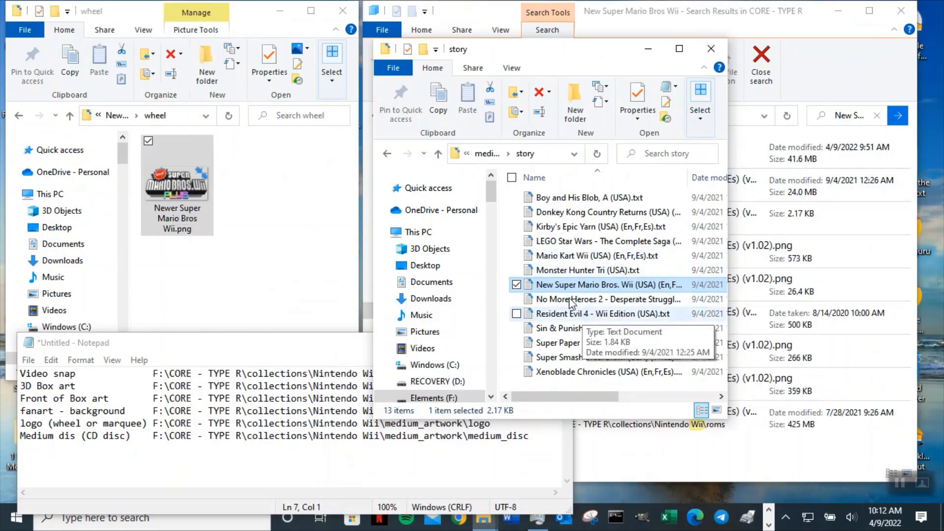
Paste the story folder's path onto the last line of the Notepad notes and return the source window to the game's main folder
click(549, 153)
right_click(486, 154)
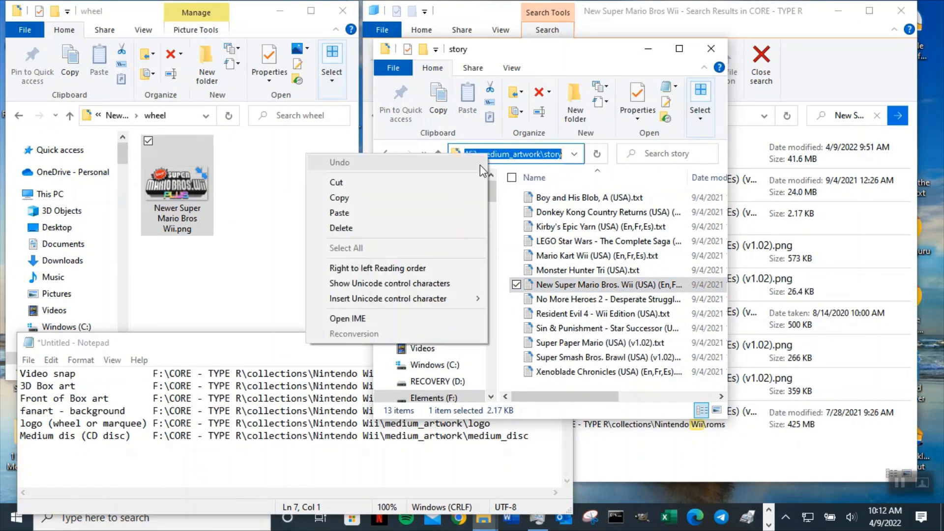
click(418, 196)
click(44, 448)
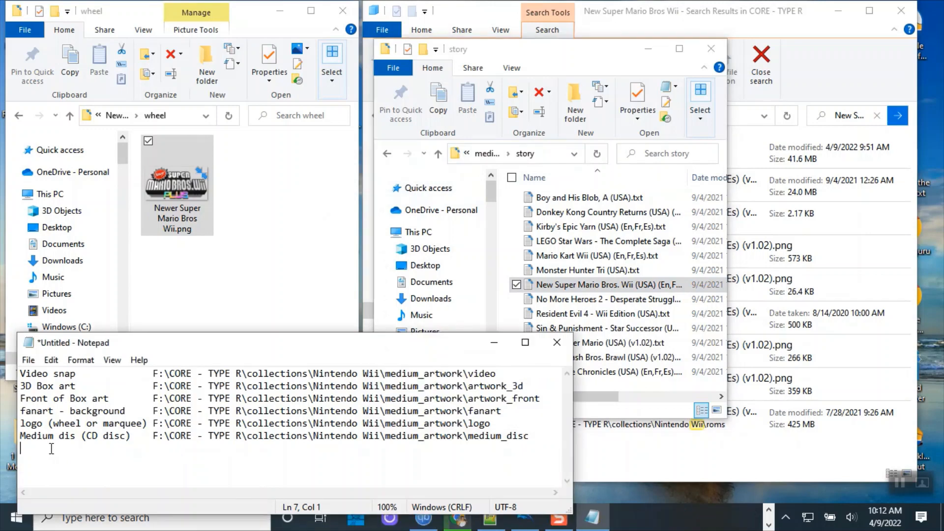
key(ctrl+v)
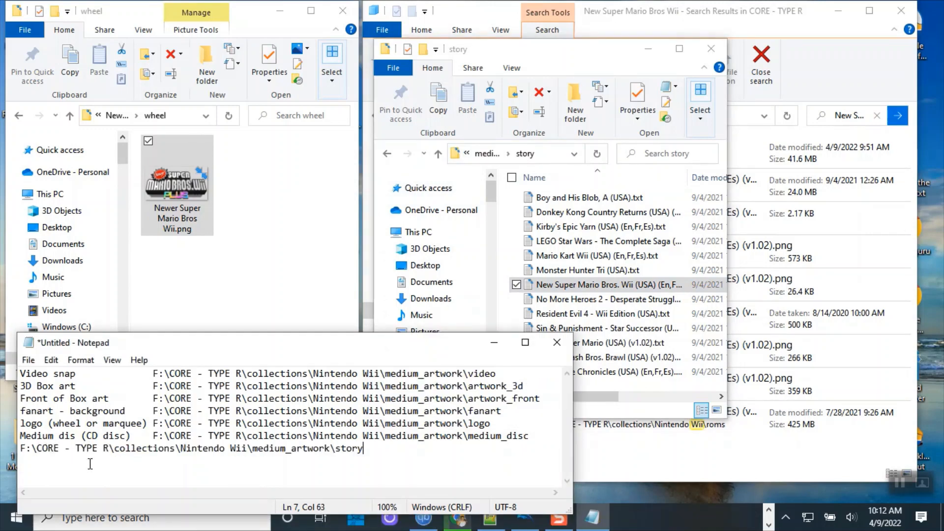
click(23, 445)
click(69, 115)
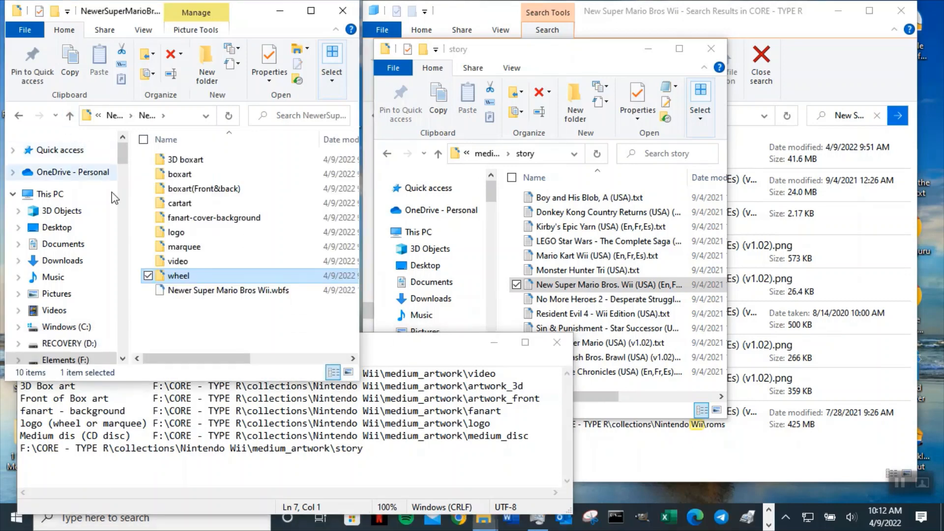
Duplicate the New Super Mario Bros. Wii text file within the story folder, and widen the window and name column to show full file names
click(227, 294)
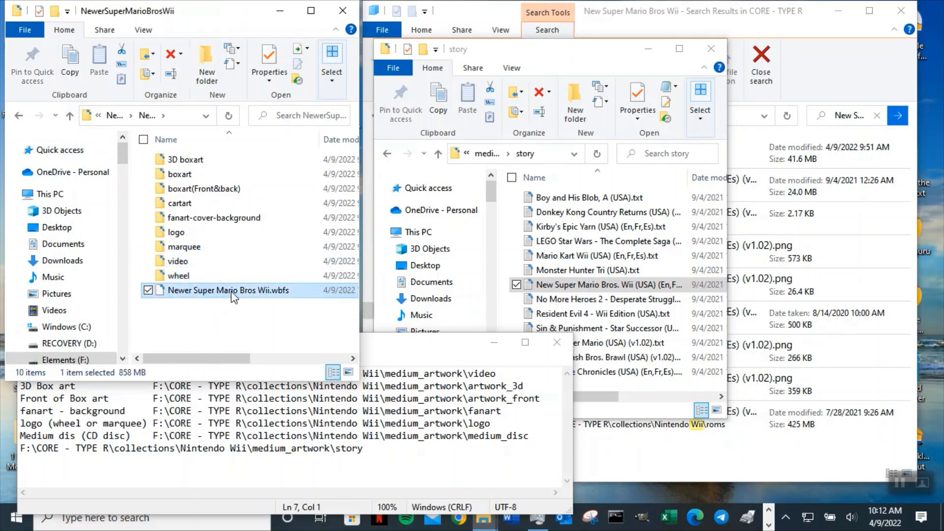
click(231, 291)
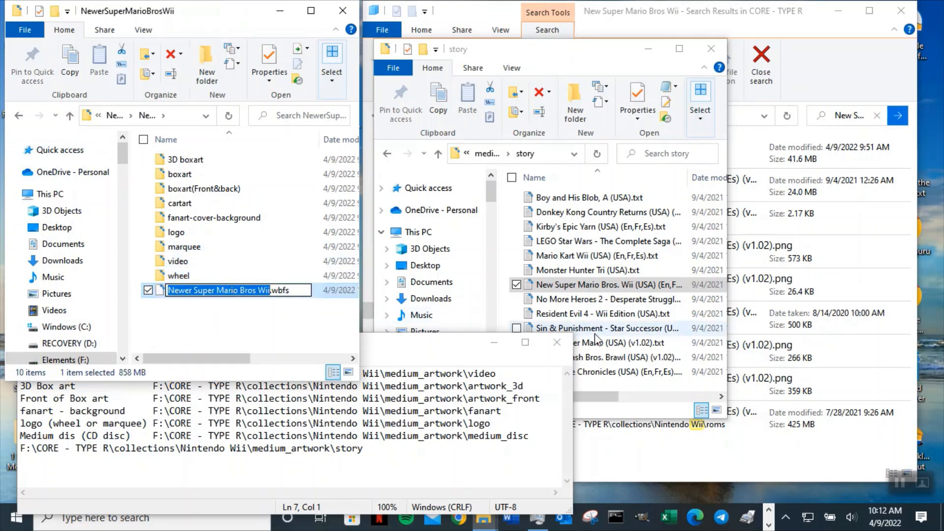
click(593, 294)
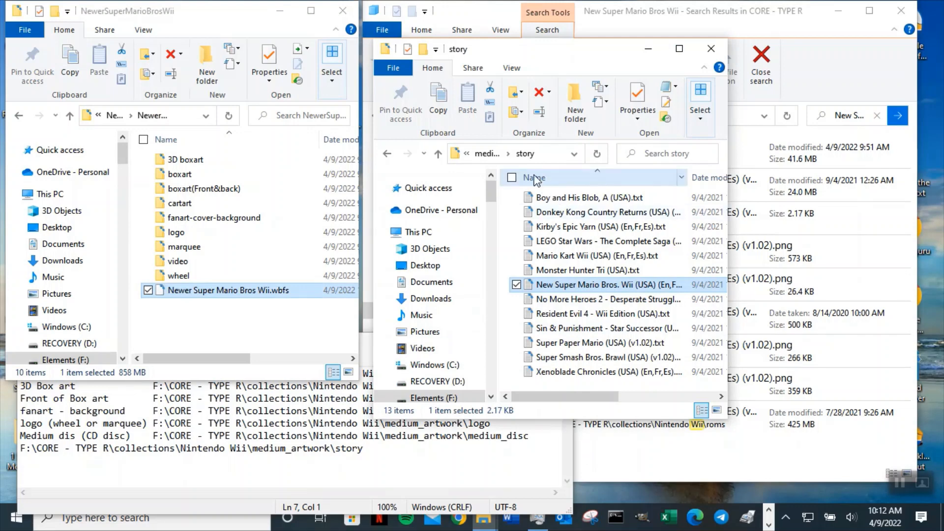
click(441, 109)
click(466, 109)
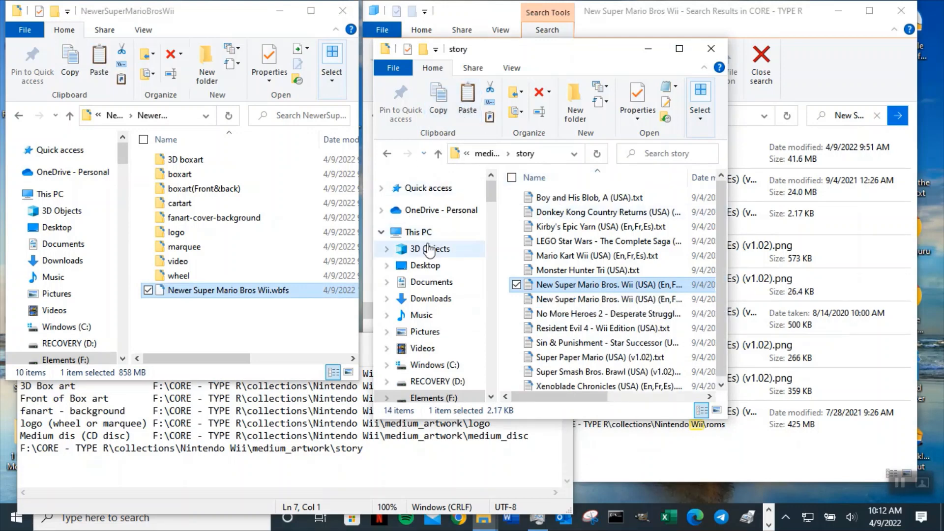
drag(729, 292, 893, 290)
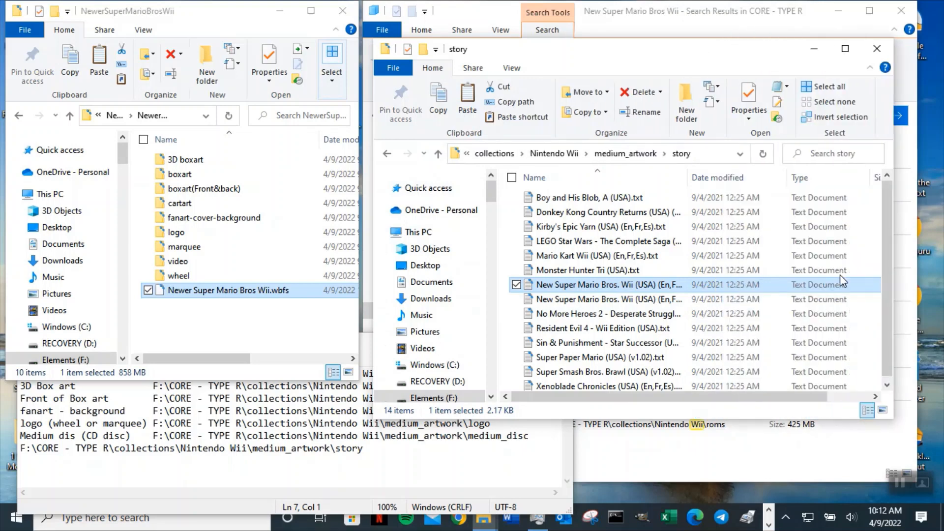
drag(686, 178, 798, 177)
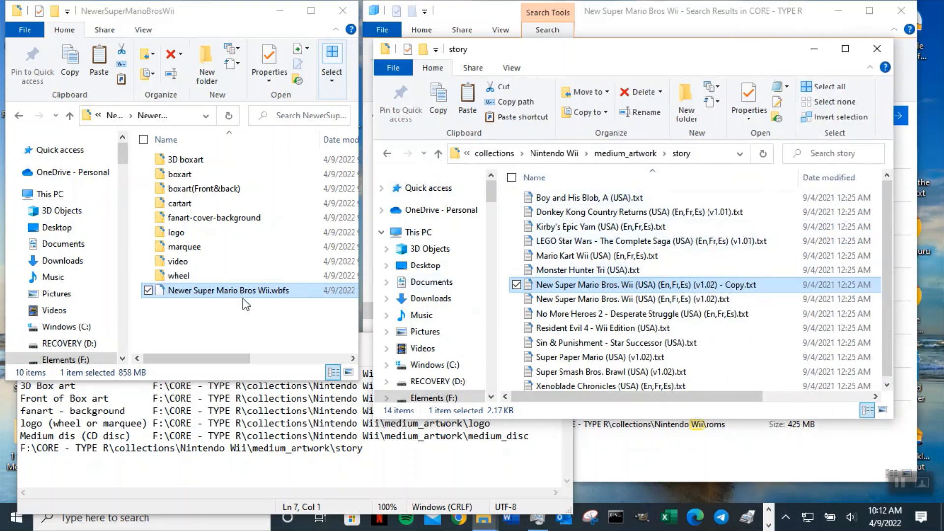
Rename the duplicated story text file to "Newer Super Mario Bros Wii", reusing the name of the .wbfs game file
click(230, 290)
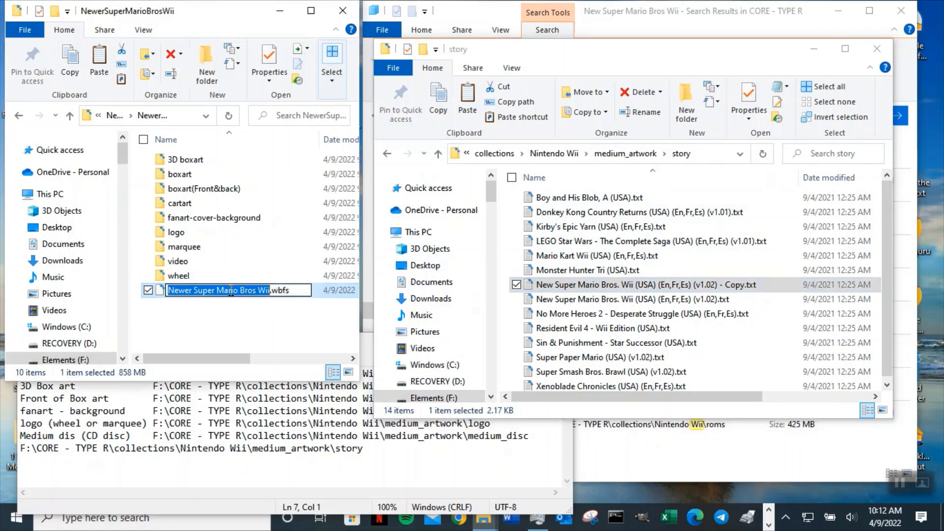
click(599, 289)
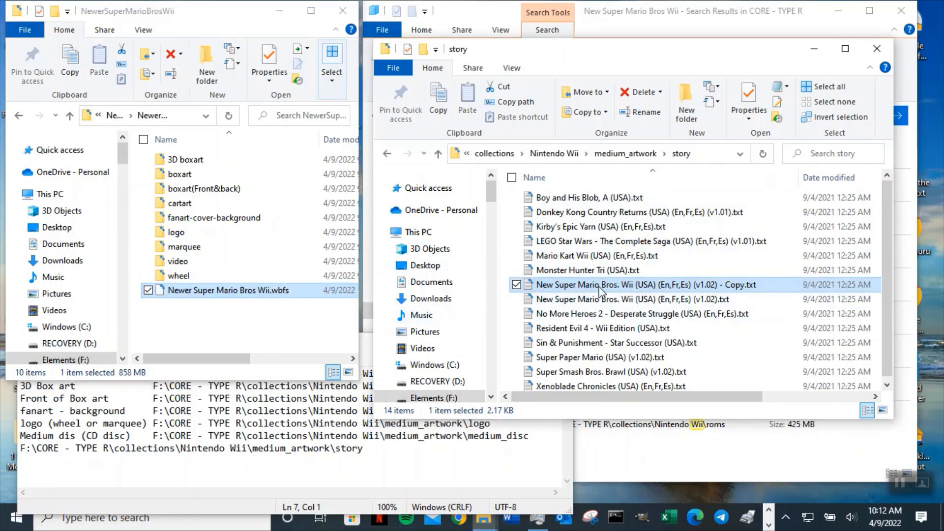
key(ctrl+v)
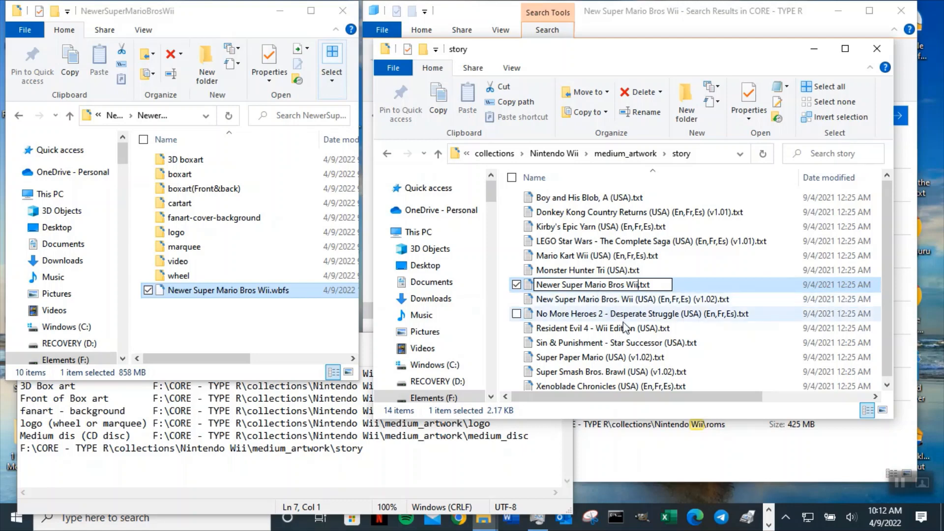
click(641, 341)
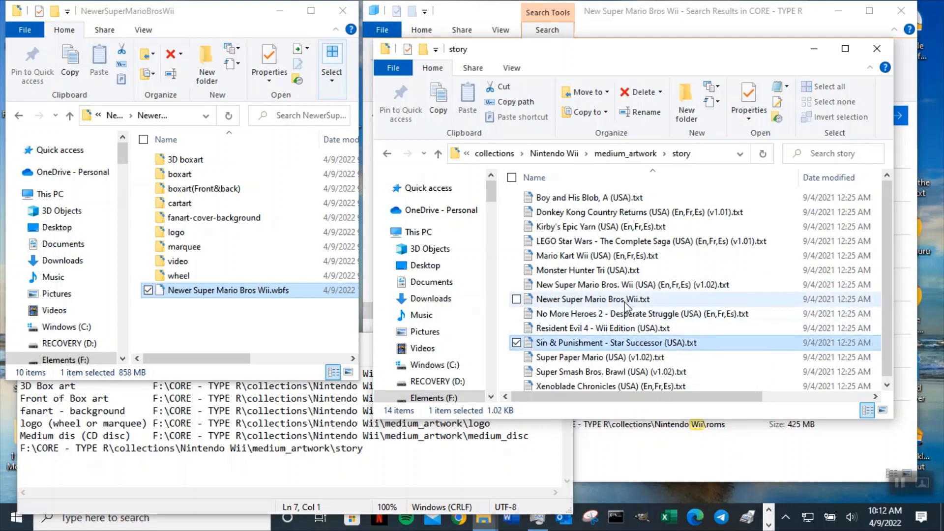
Insert the label "text of the game" in front of the story folder path in the Notepad notes
click(23, 447)
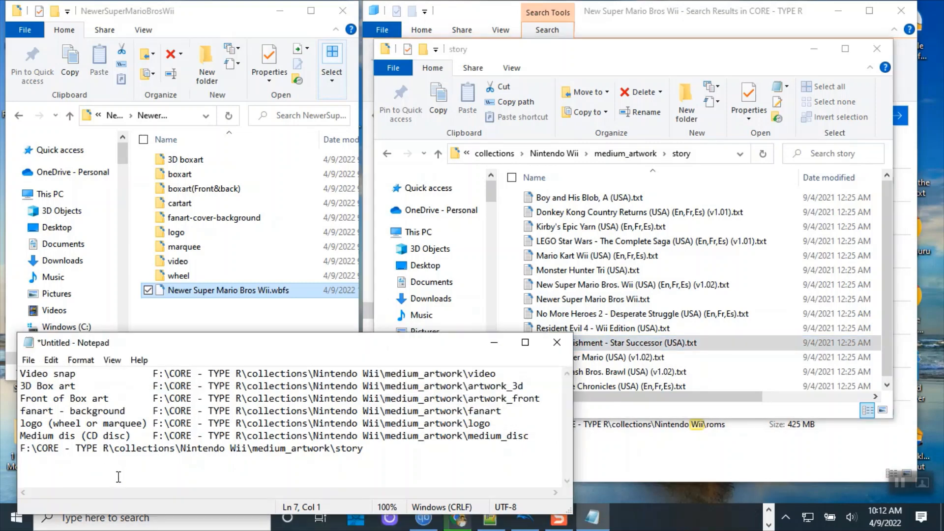
text(text)
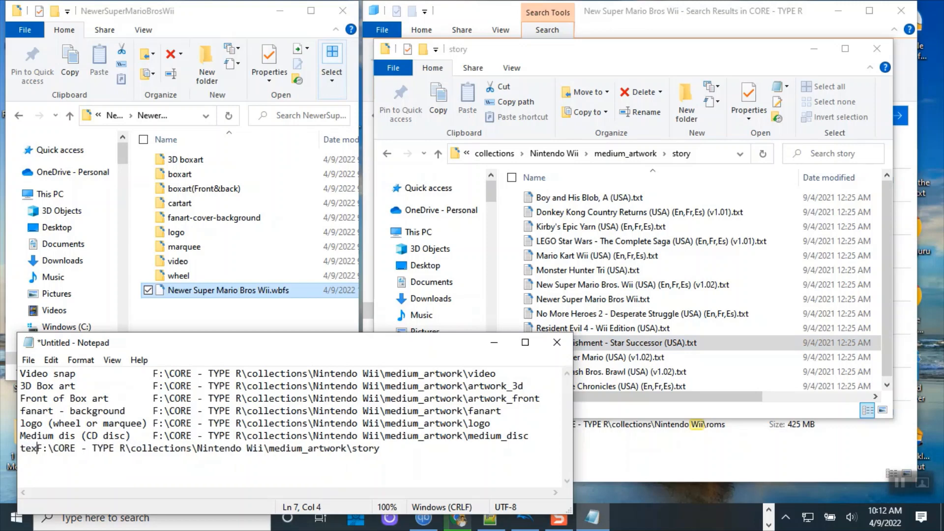
text( of the )
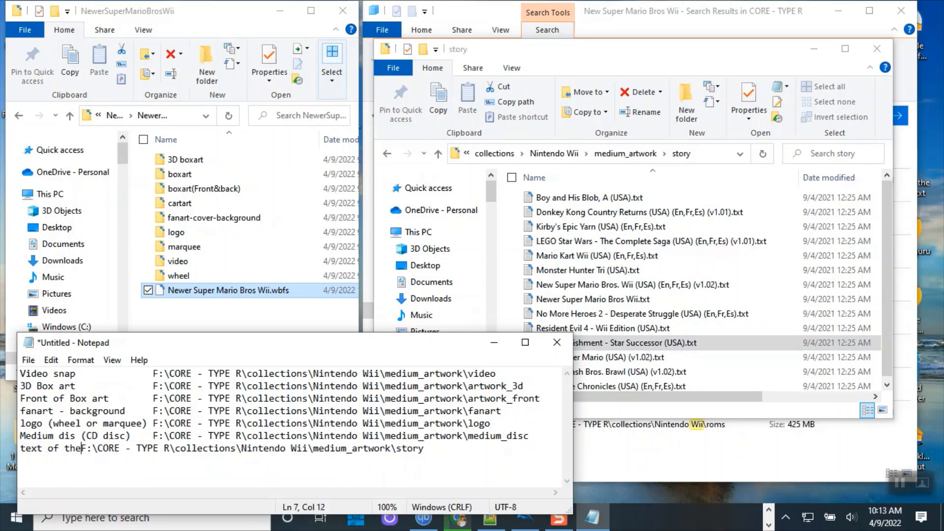
text(game)
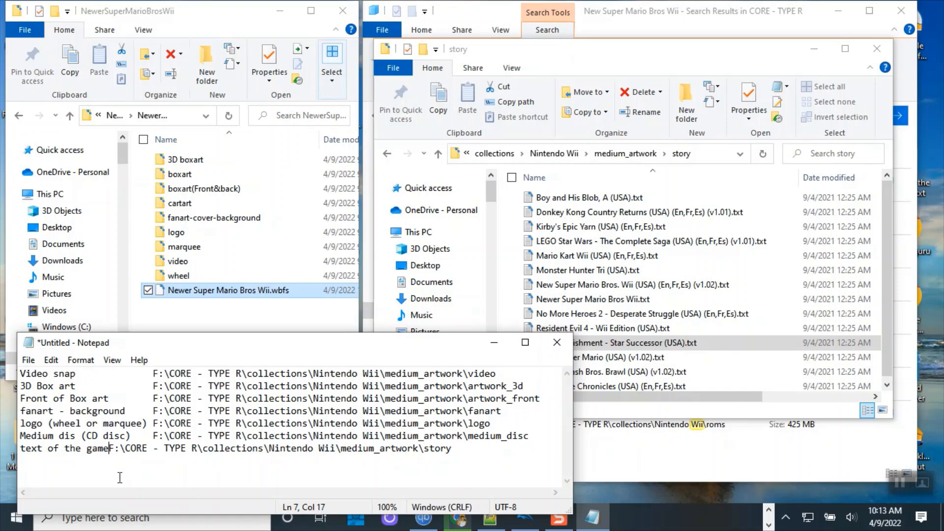
Expand the story line's label in the notes to read "Story text file of the game"
key(Left)
key(Left)
key(Left)
key(Left)
key(Left)
key(Left)
key(Left)
key(Left)
key(Left)
text(s)
key(BackSpace)
text(Story)
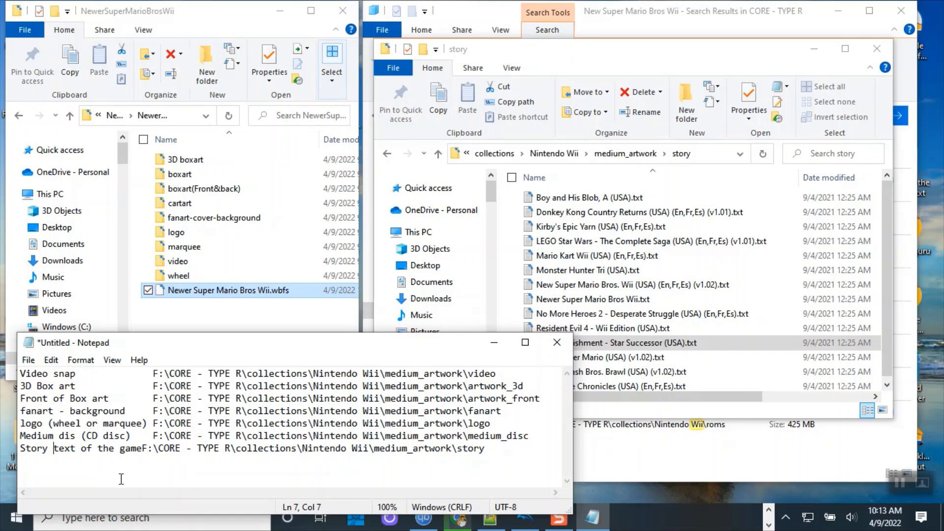
key(Right)
key(Right)
key(Right)
text(file)
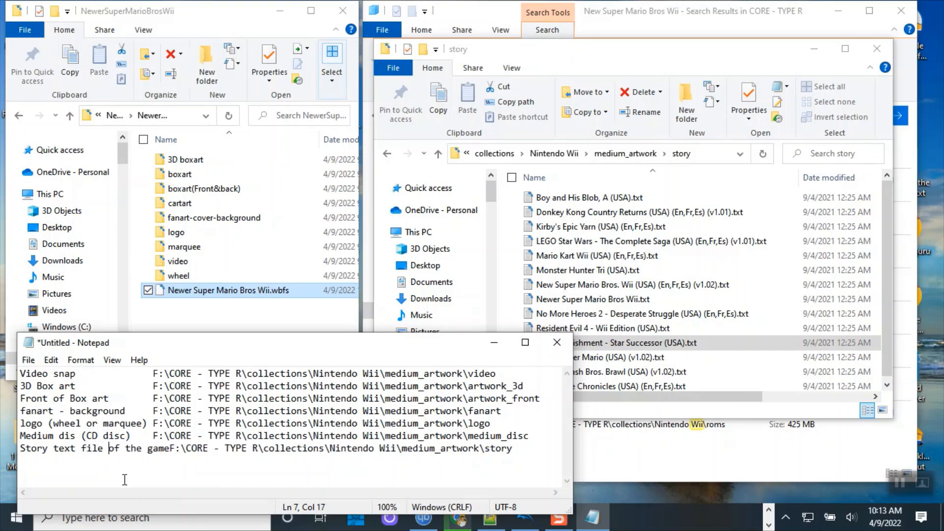
Separate the story label from its path with a space, and start a new line below it in the notes
click(170, 449)
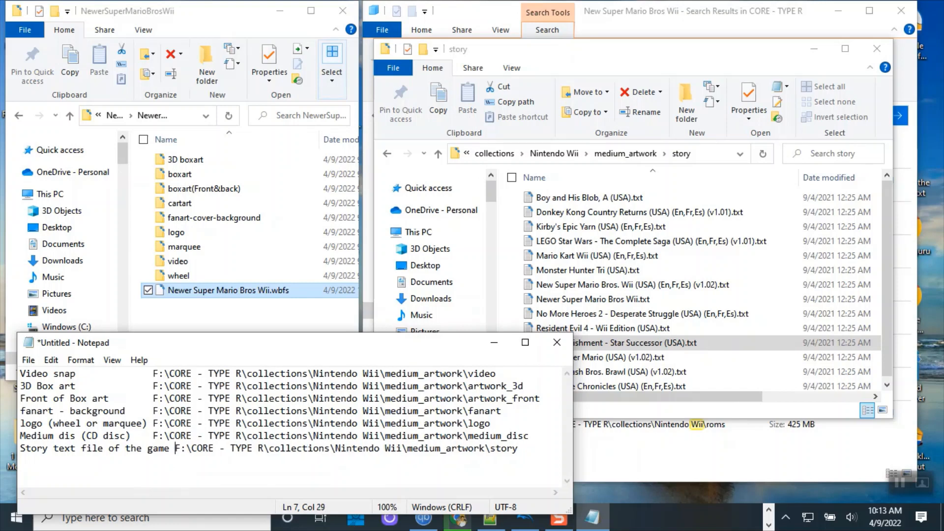
click(530, 451)
key(Return)
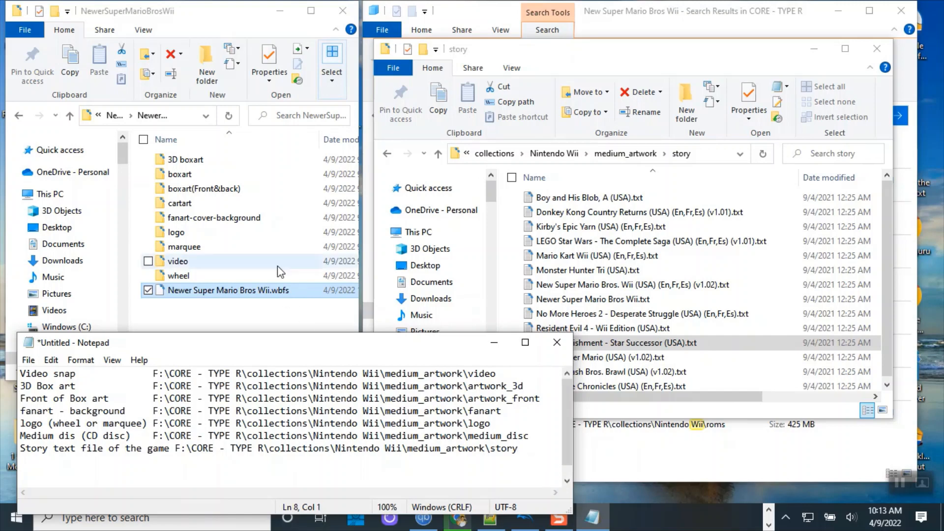
drag(265, 334, 264, 304)
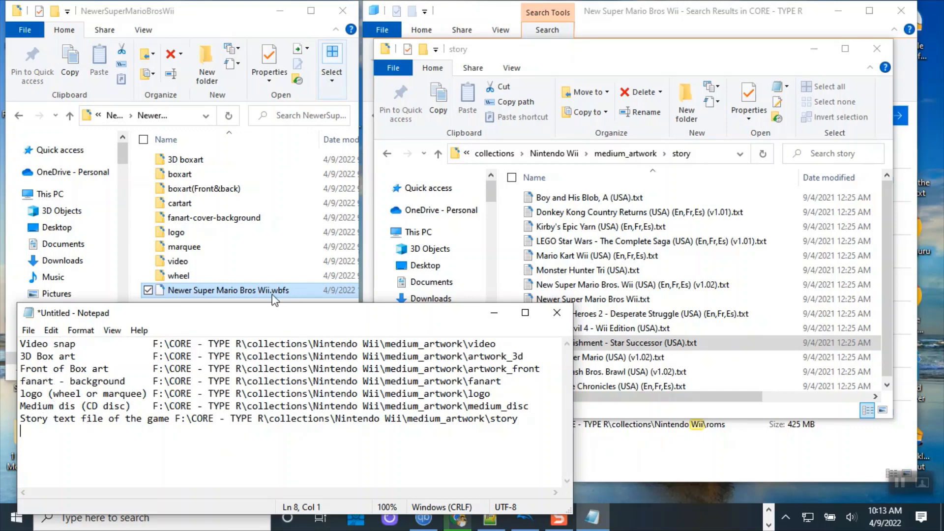
Go up from the story folder to the Nintendo Wii folder and copy the playlists folder's name onto the empty line of the notes
click(438, 154)
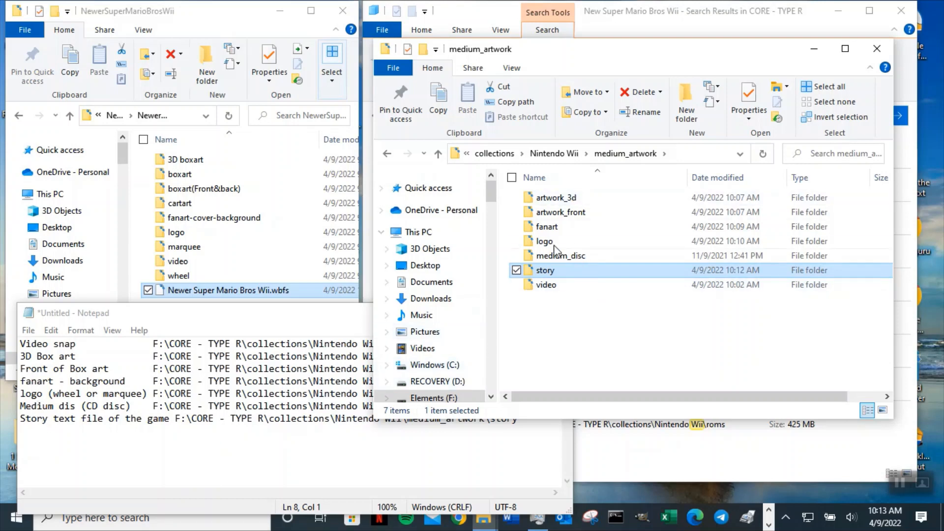
click(438, 154)
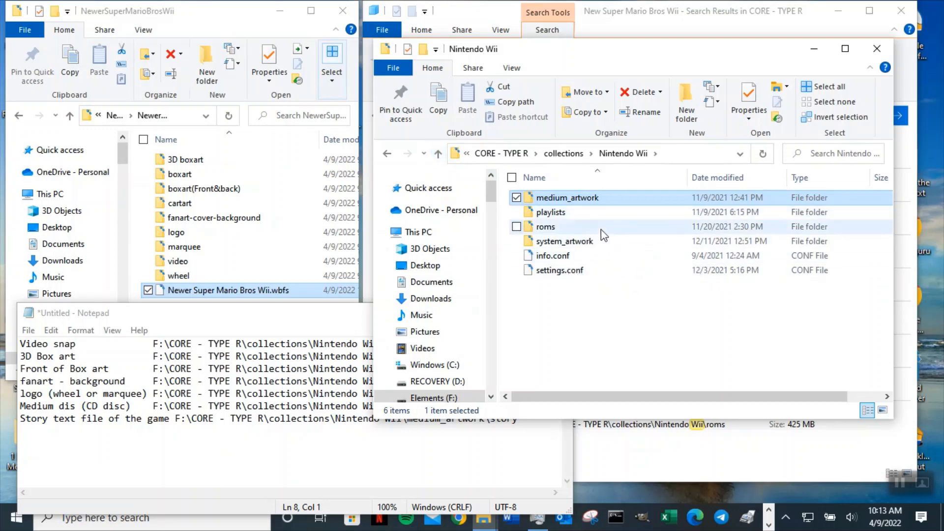
click(549, 213)
click(549, 213)
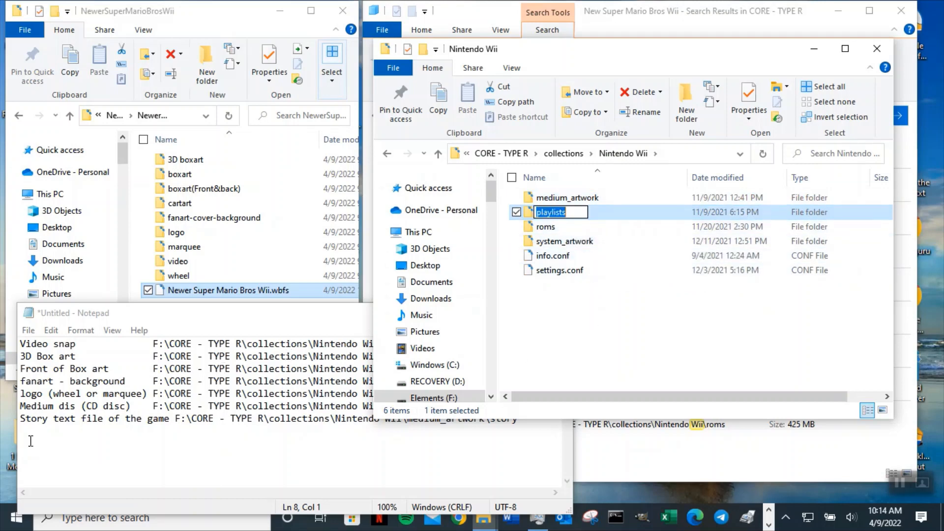
click(24, 440)
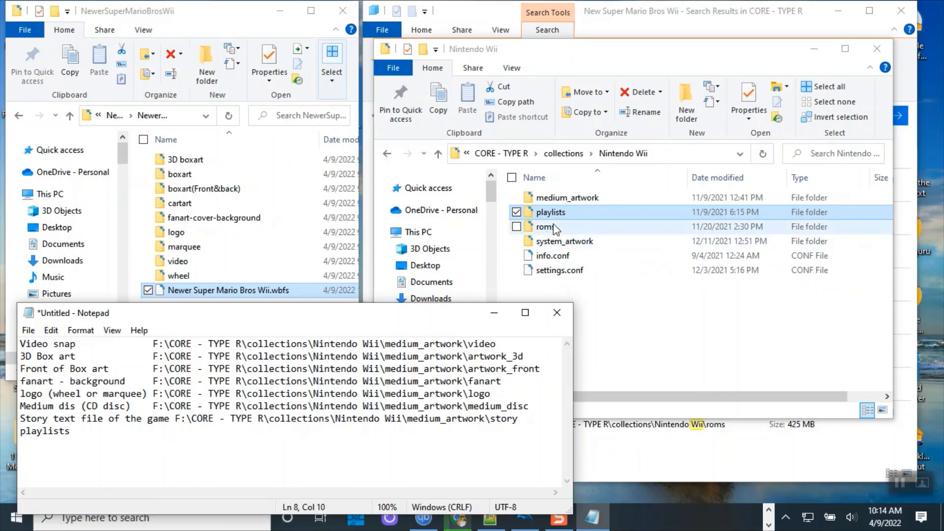
Add the roms folder's name on a new line under playlists in the notes
click(565, 229)
key(F2)
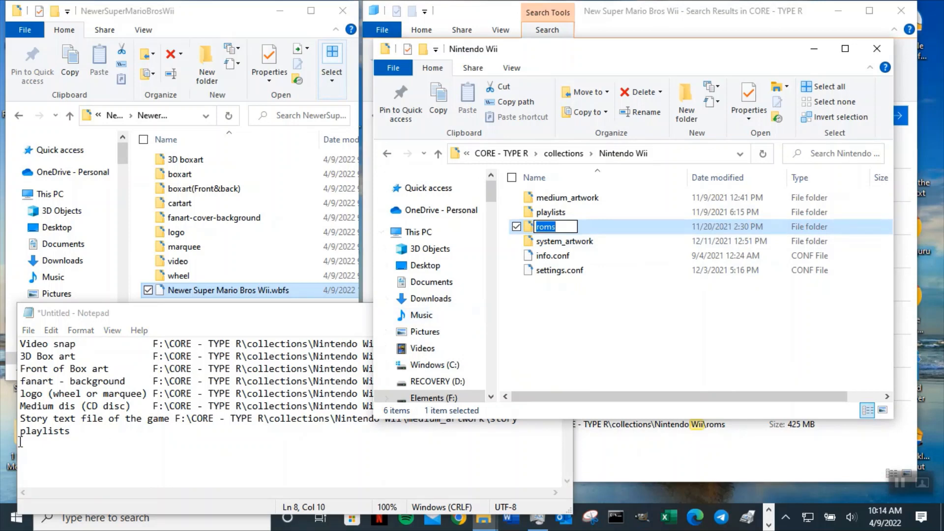
click(56, 449)
text(roms)
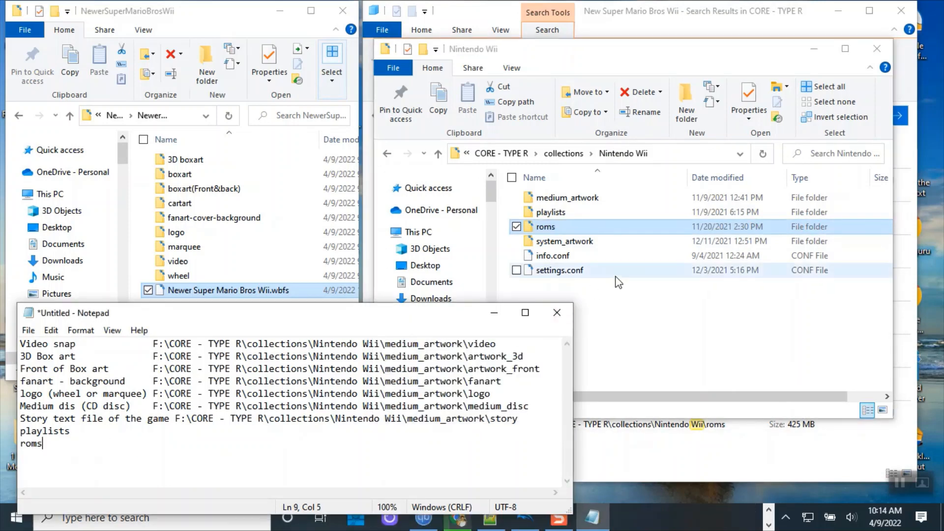
Copy the system_artwork folder's name onto a new line under roms in the notes
key(alt+Tab)
click(579, 244)
key(F2)
key(ctrl+c)
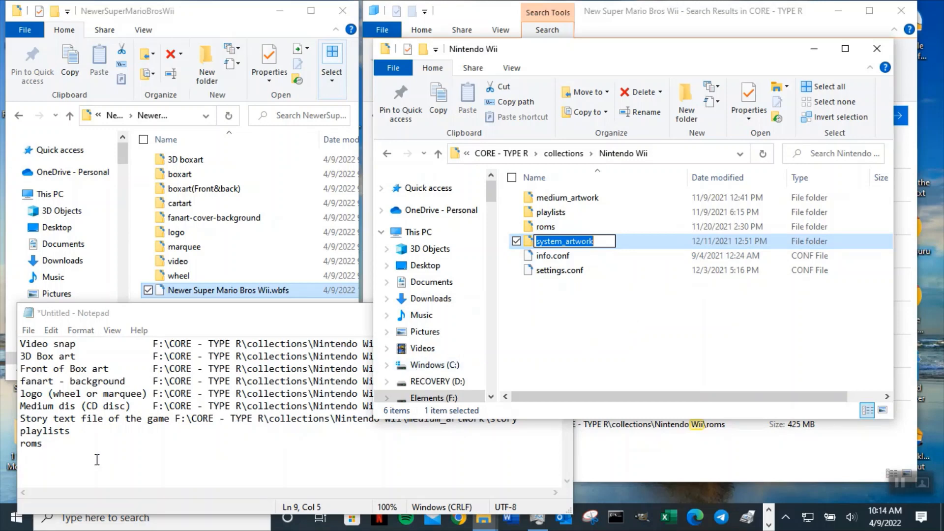
click(29, 454)
key(ctrl+v)
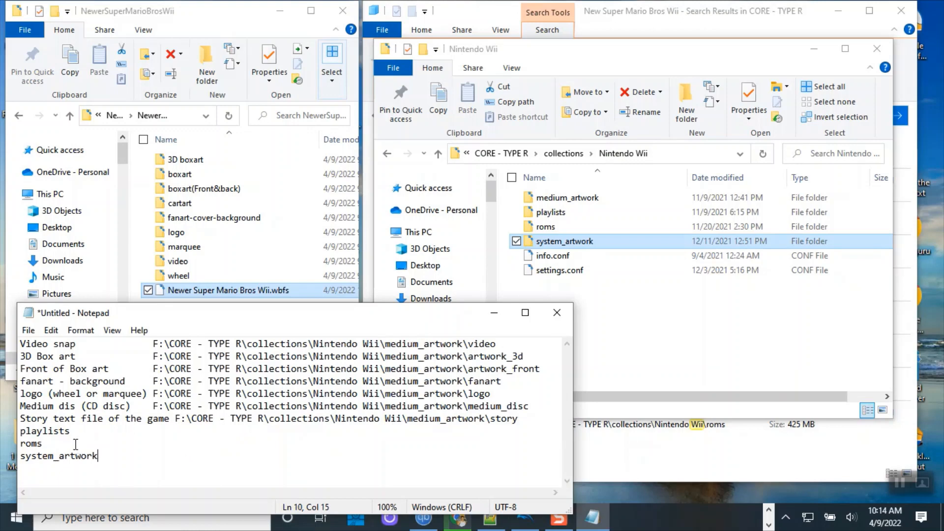
Copy Newer Super Mario Bros Wii.wbfs from the NewerSuperMarioBrosWii folder into the Nintendo Wii collection's roms folder, widening the name column there
click(43, 444)
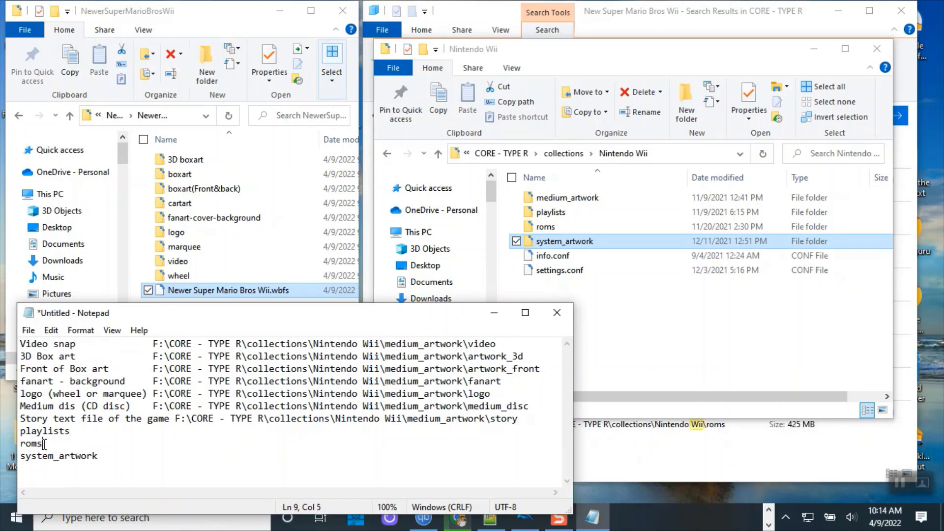
click(207, 293)
click(207, 293)
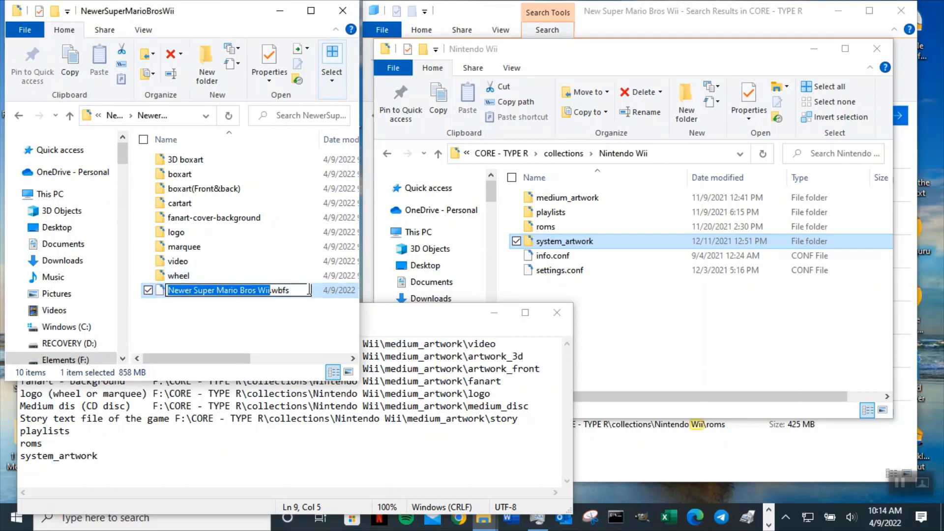
click(278, 310)
click(279, 310)
click(275, 294)
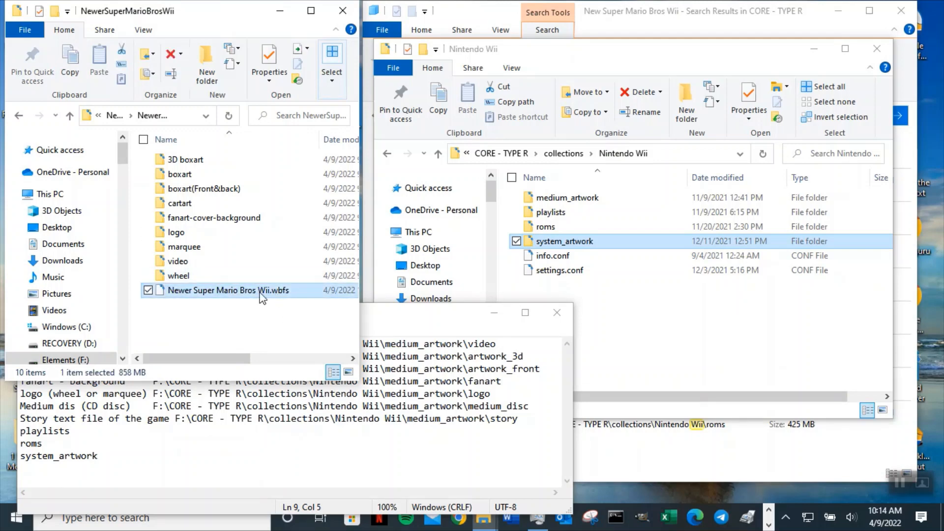
click(70, 66)
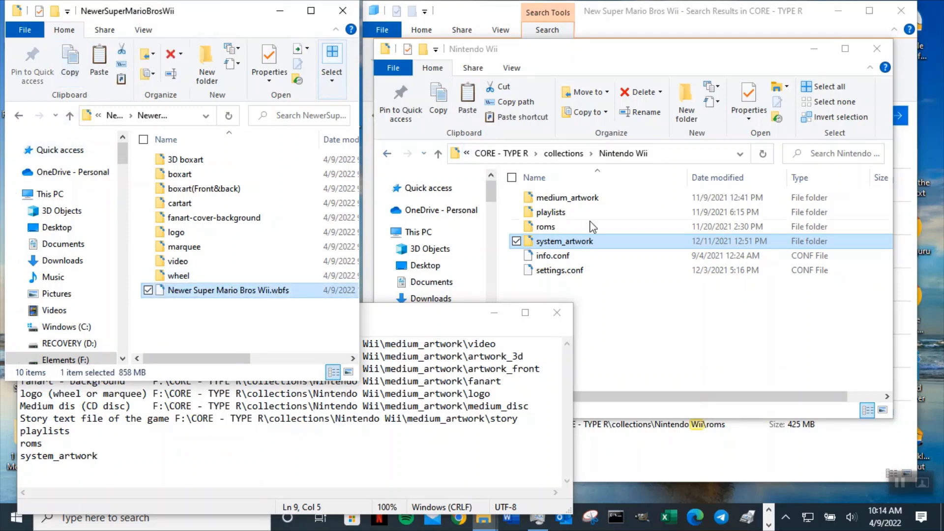
double_click(561, 227)
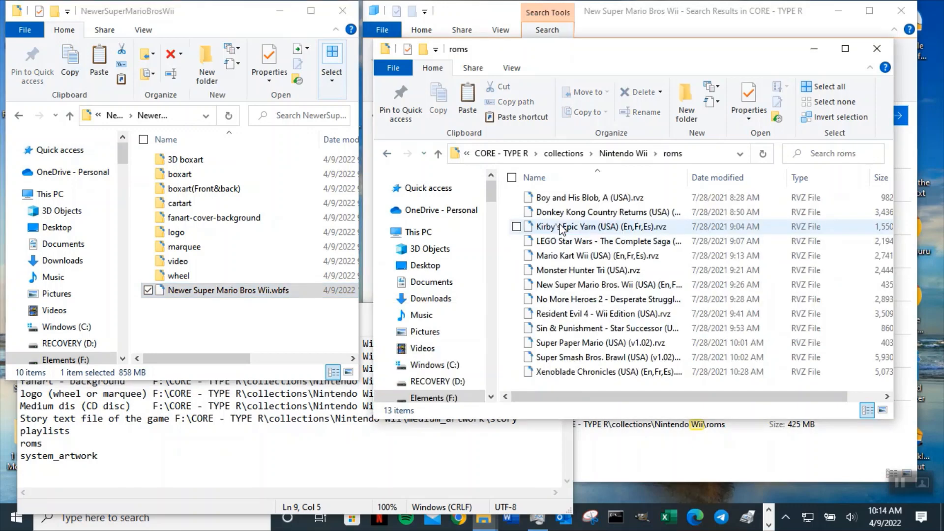
double_click(691, 175)
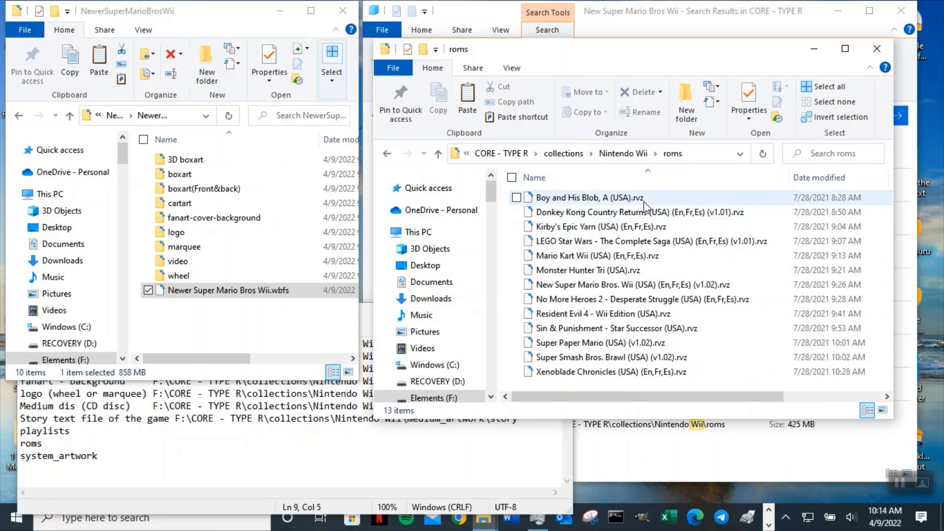
click(466, 108)
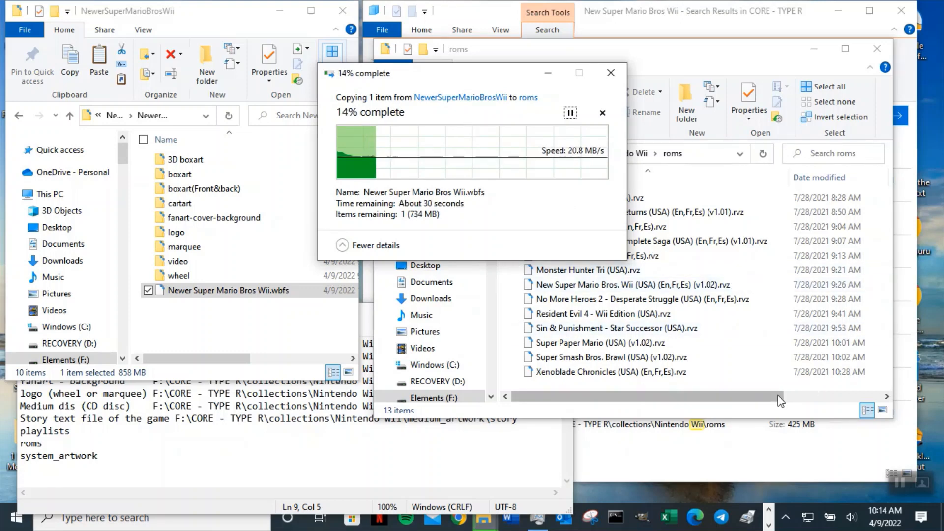
drag(773, 398, 708, 388)
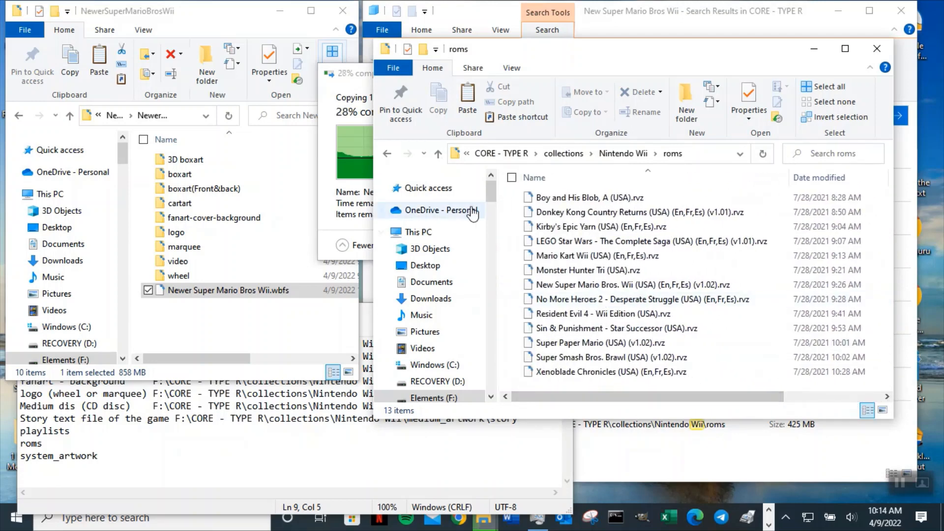
Copy the roms folder's full path, F:\CORE - TYPE R\collections\Nintendo Wii\roms, into the notes beside the roms entry, aligned with the other paths
click(437, 155)
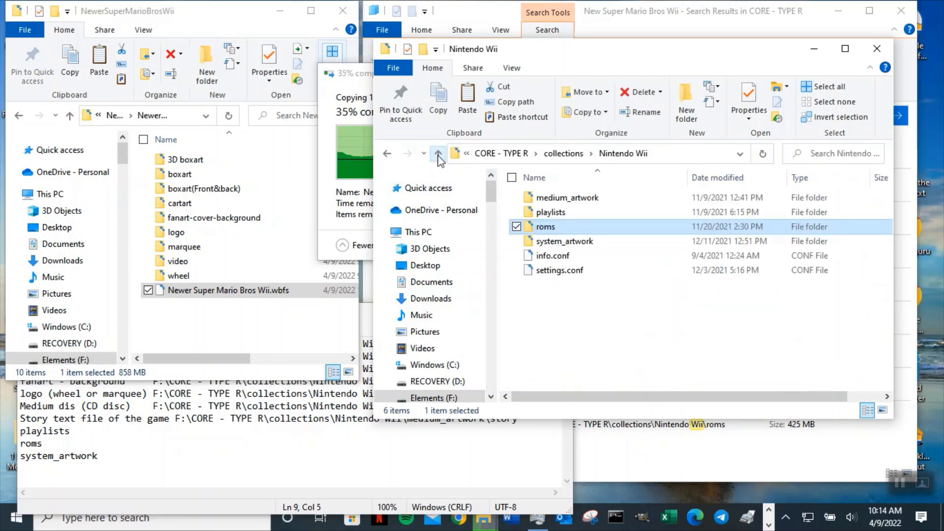
click(387, 153)
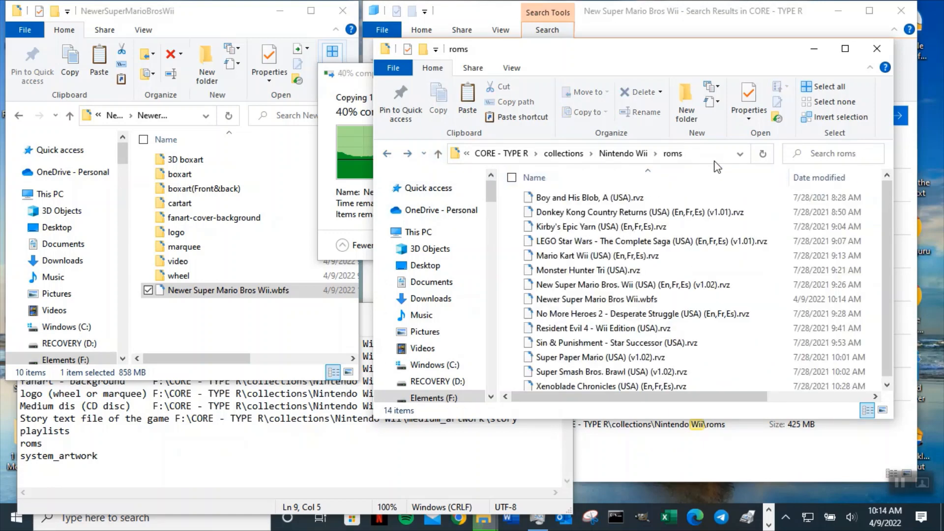
click(693, 154)
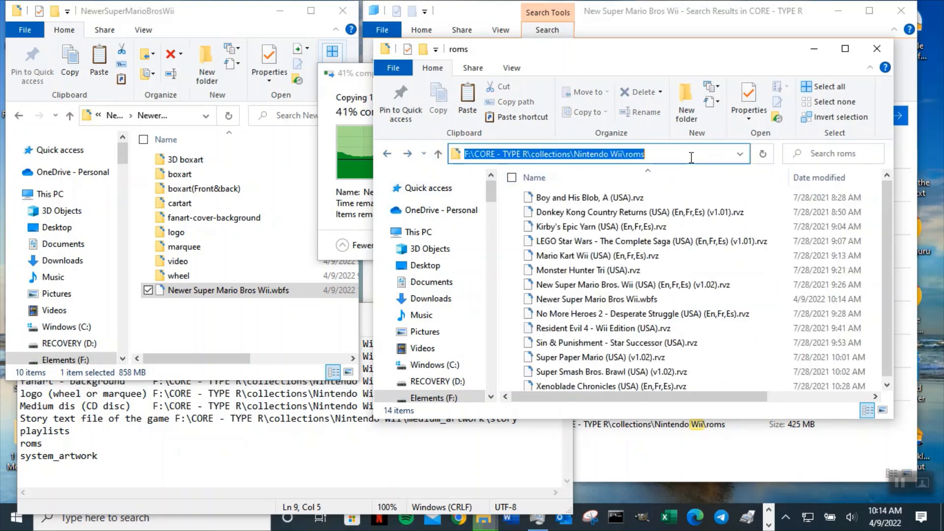
right_click(573, 154)
click(526, 201)
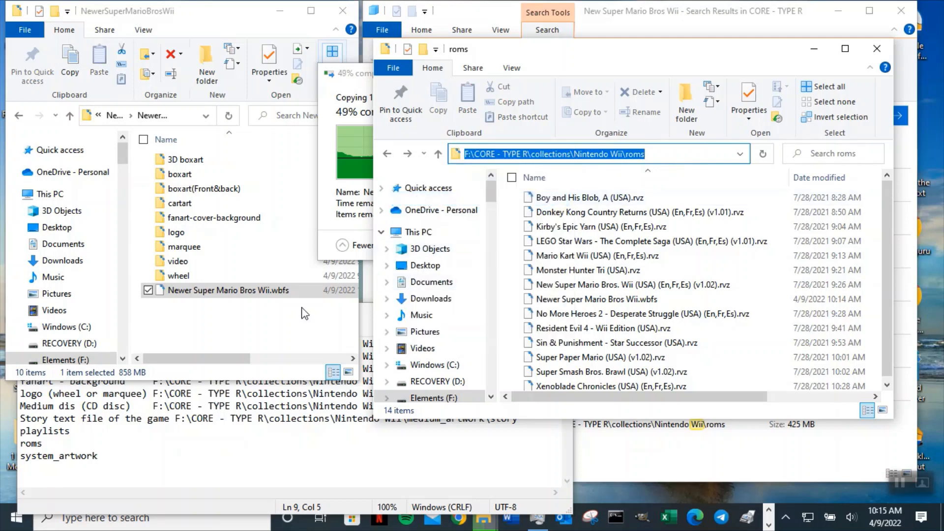
click(90, 441)
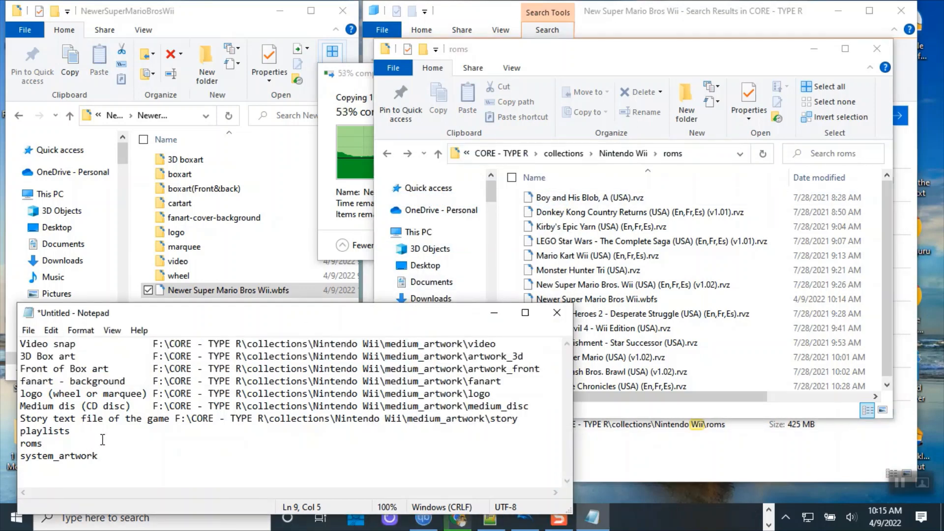
key(Tab)
key(Tab)
key(Tab)
key(ctrl+v)
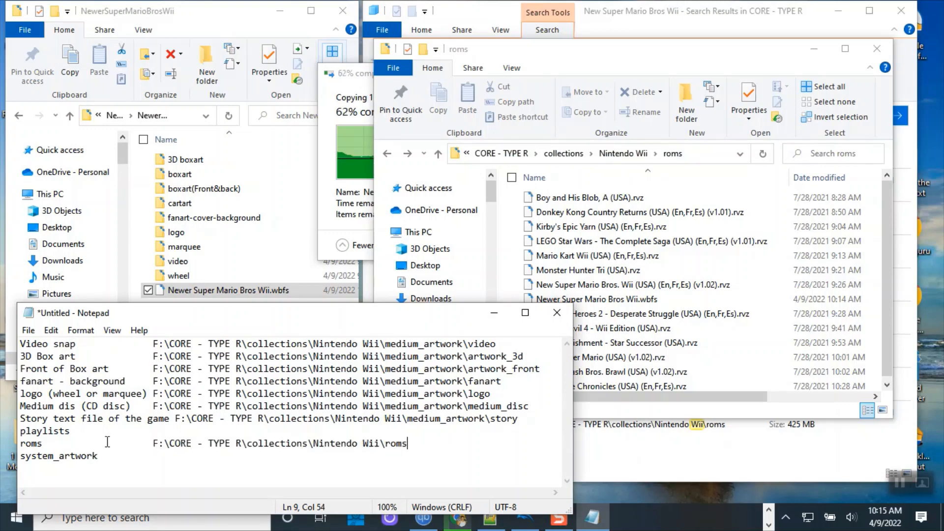
Open the Nintendo Wii system_artwork folder and copy its full path beside the system_artwork entry in the notes, aligned with the other paths
click(438, 155)
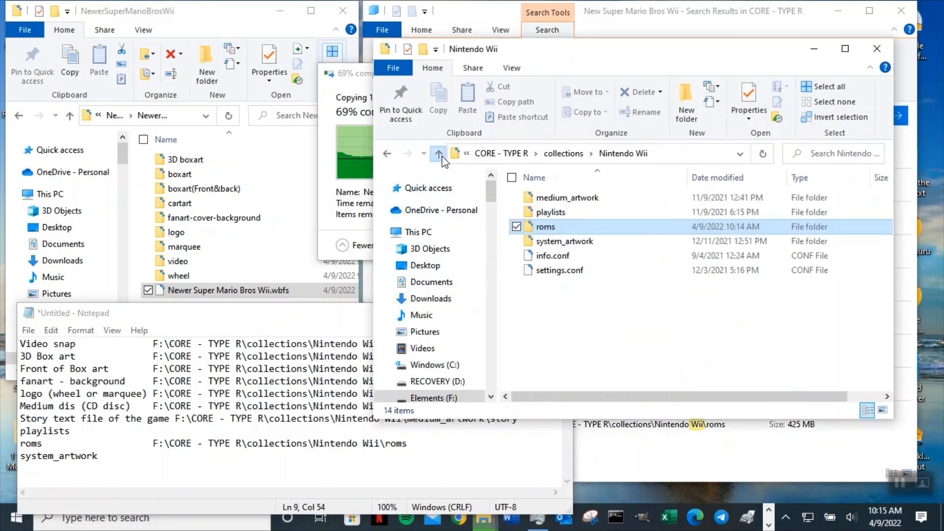
double_click(579, 241)
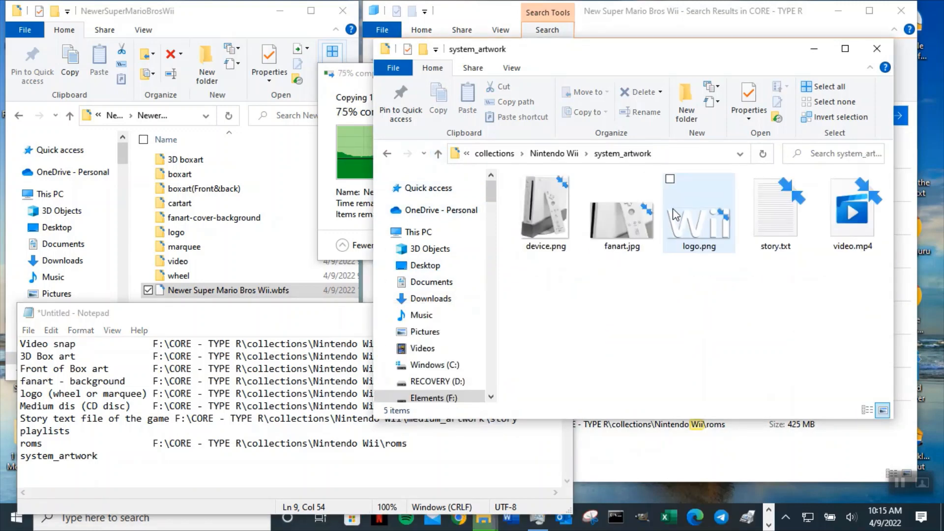
click(675, 162)
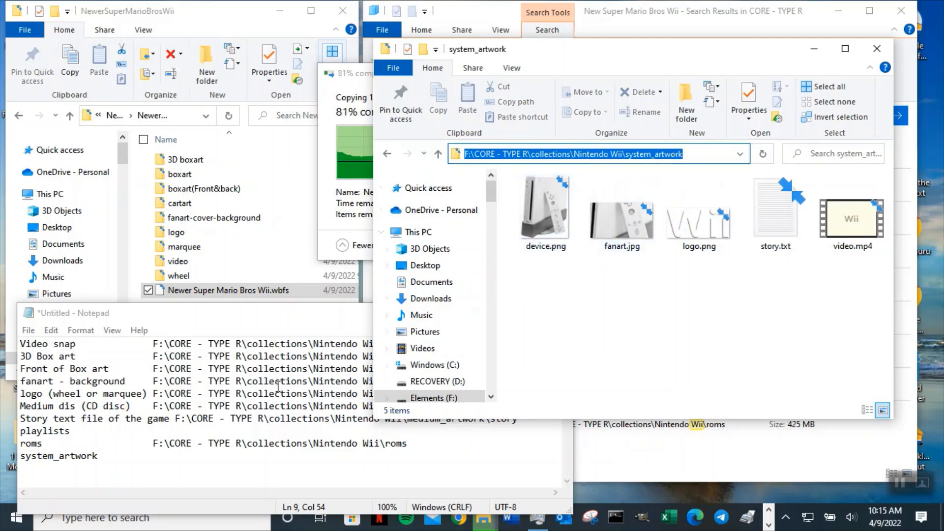
click(130, 456)
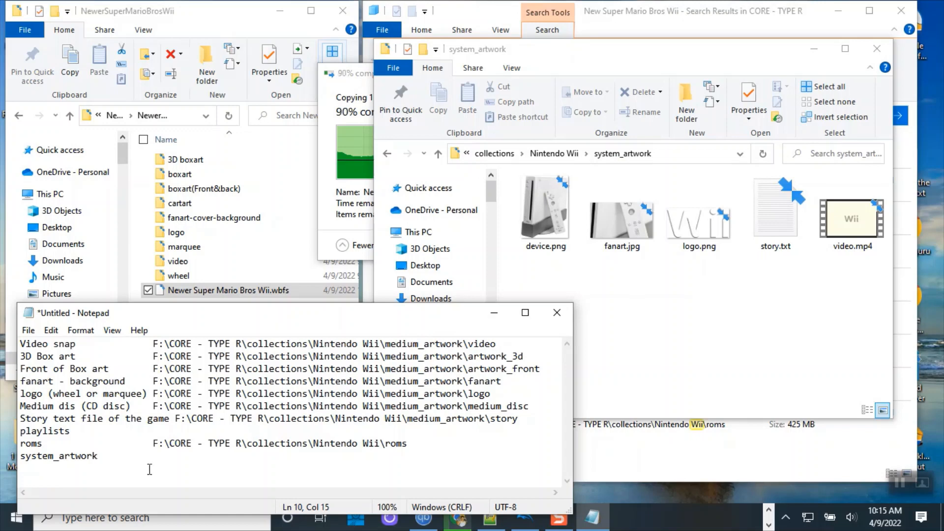
key(ctrl+v)
click(104, 457)
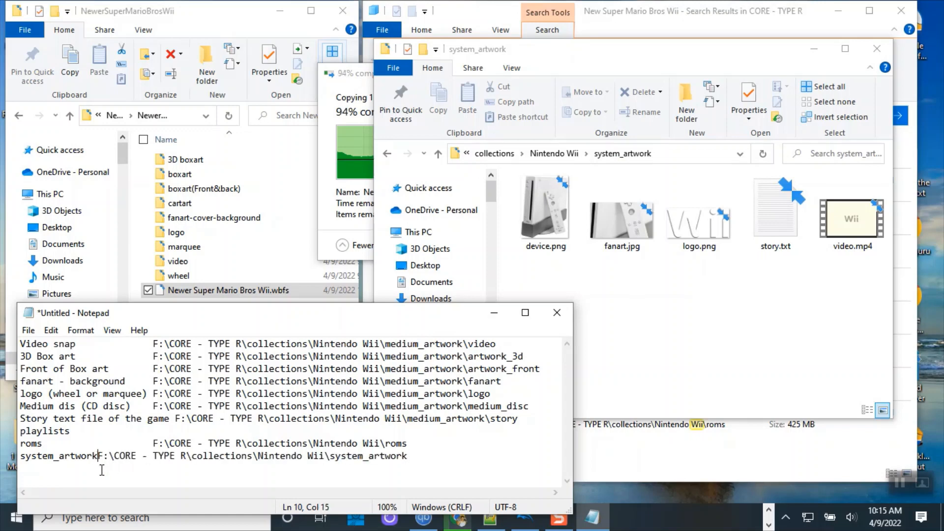
key(Tab)
key(Tab)
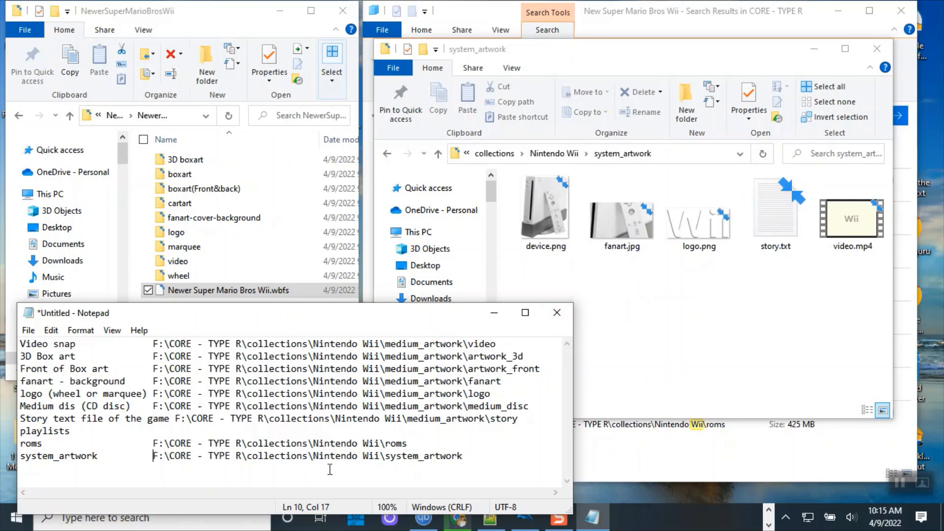
List device.png, fanart.jpg, logo.png, story.txt and video.mp4, separated by commas, on an indented new line under the system_artwork path in the notes
click(530, 455)
key(Return)
key(Tab)
key(Tab)
text(device.png, fan)
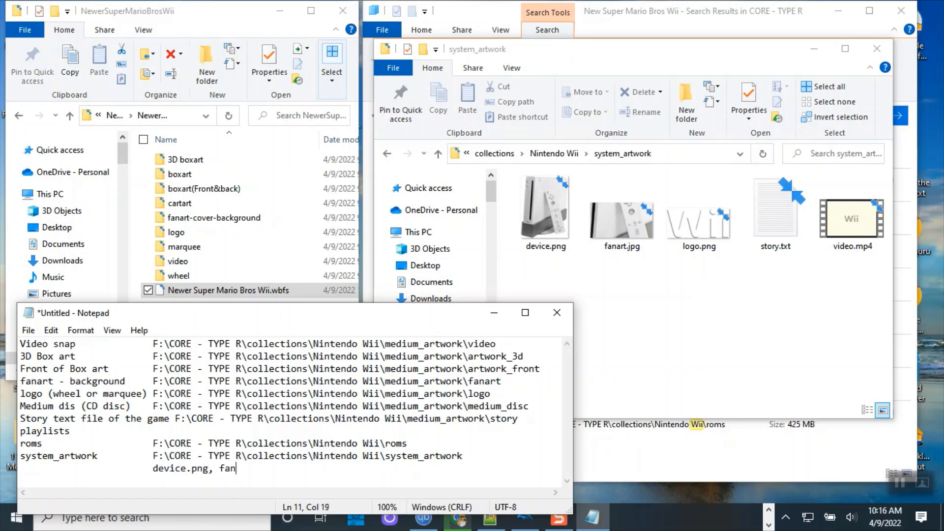
text(art.jpg,logo.png)
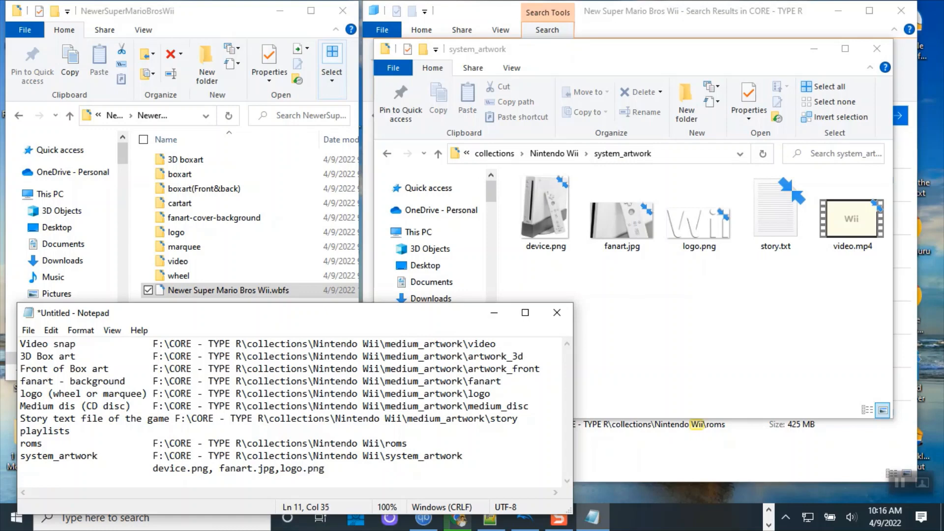
text(,story.txt,video)
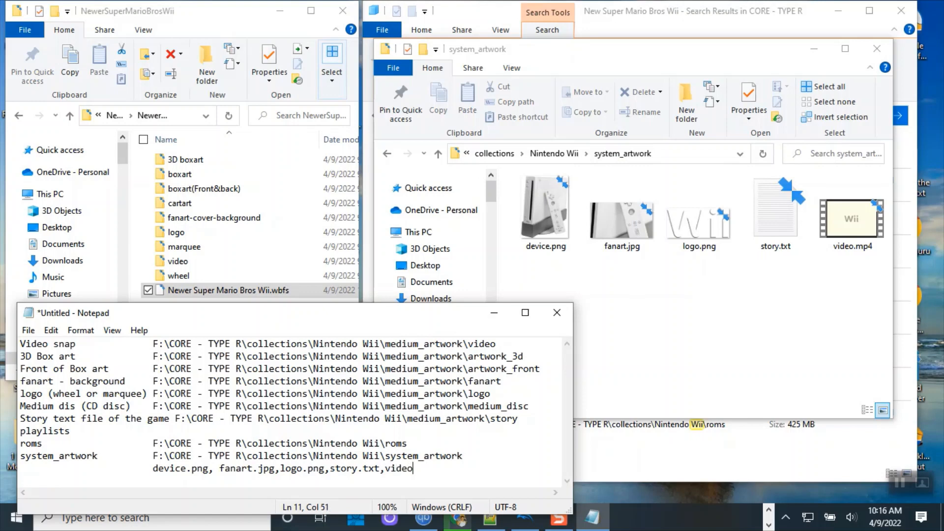
text(.mp4)
Open the Nintendo Wii playlists folder and copy its full path beside the playlists entry in the notes, aligned with the other paths
click(438, 154)
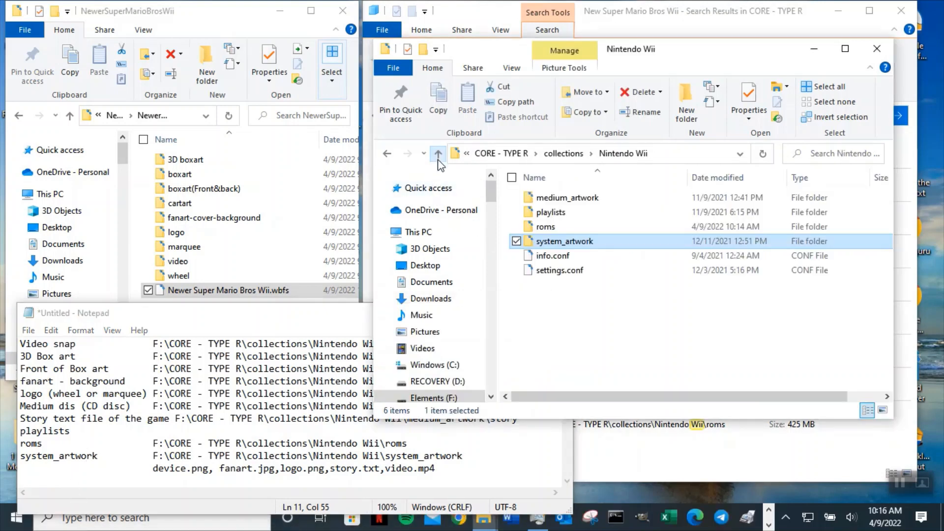
double_click(584, 213)
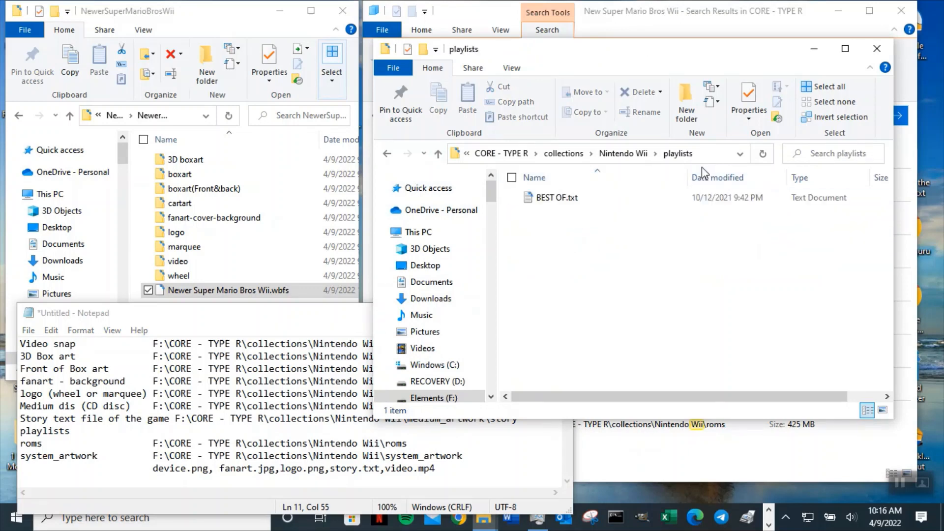
click(700, 154)
key(ctrl+c)
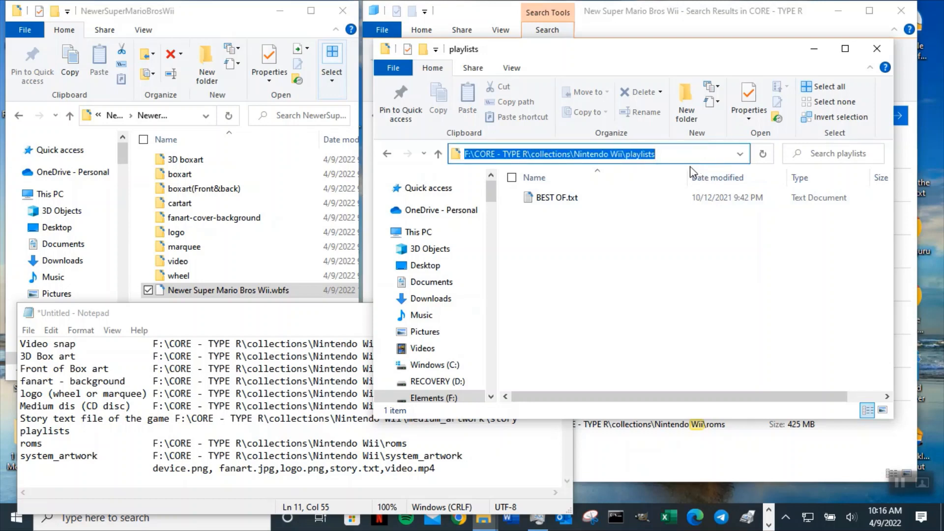
click(165, 431)
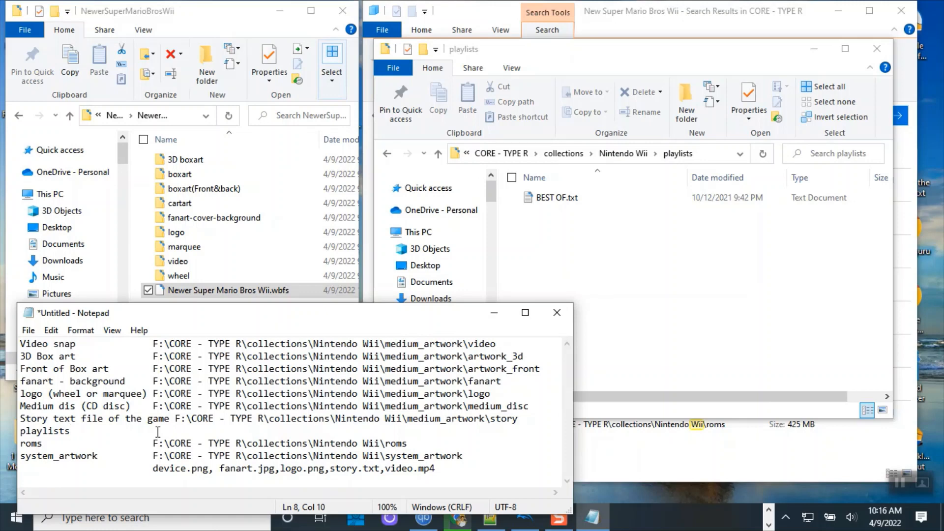
key(Tab)
key(Tab)
key(ctrl+v)
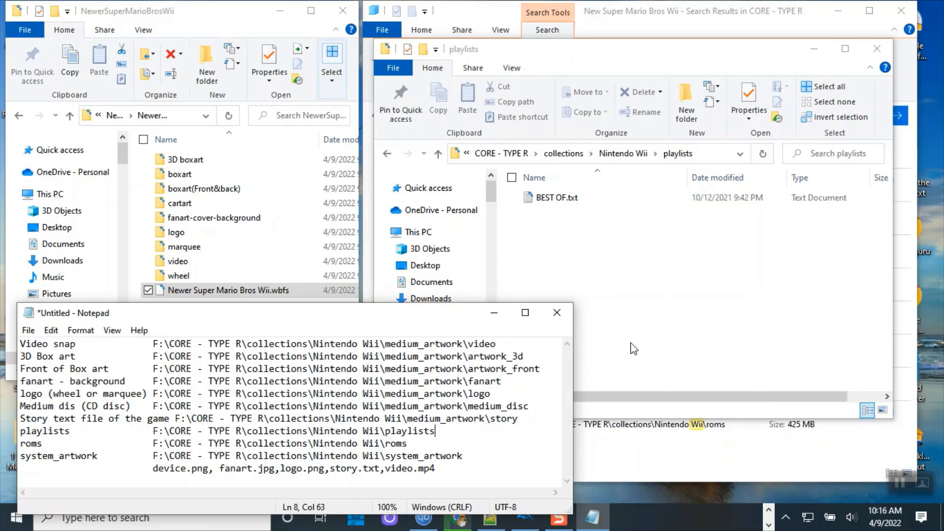
Open BEST OF.txt and add under playlists in the notes: (Note: We need to added our game name into playlist file call "BEST OF.txt")
click(555, 198)
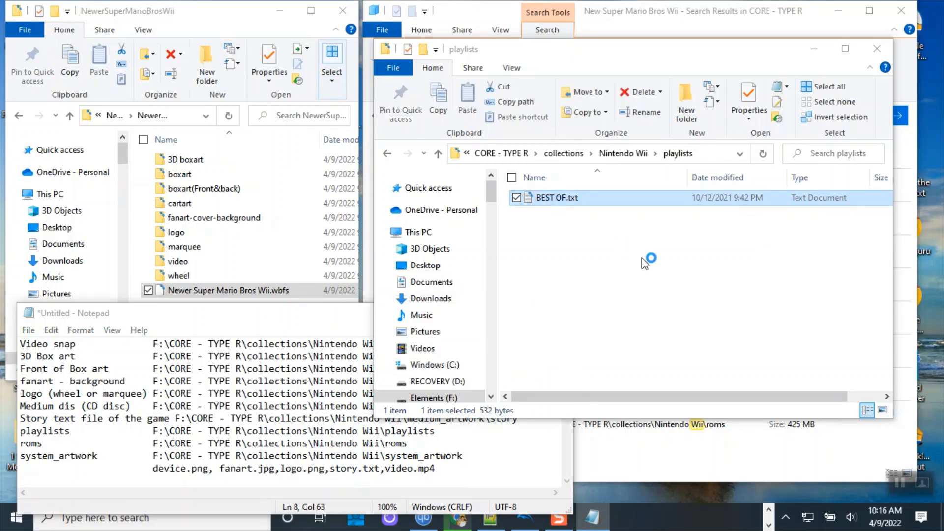
key(Return)
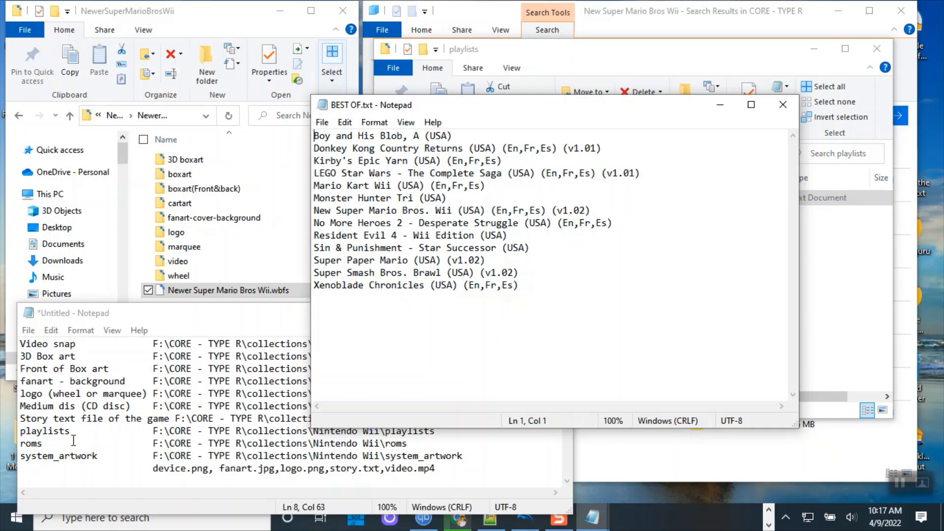
click(435, 439)
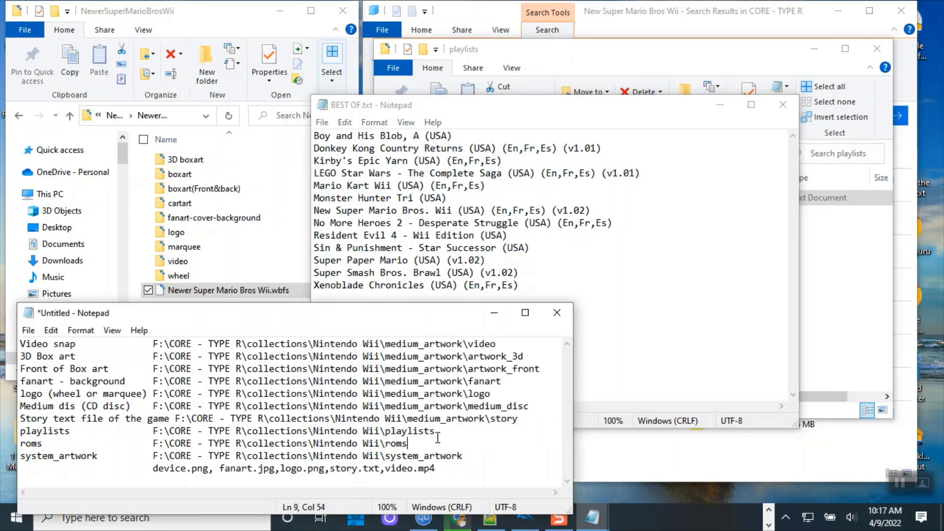
key(Return)
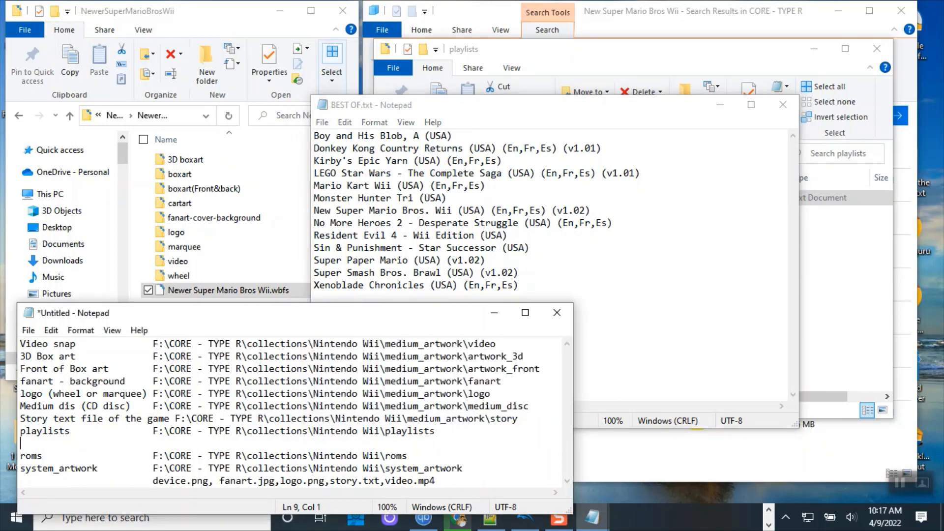
text((Note: We need to add)
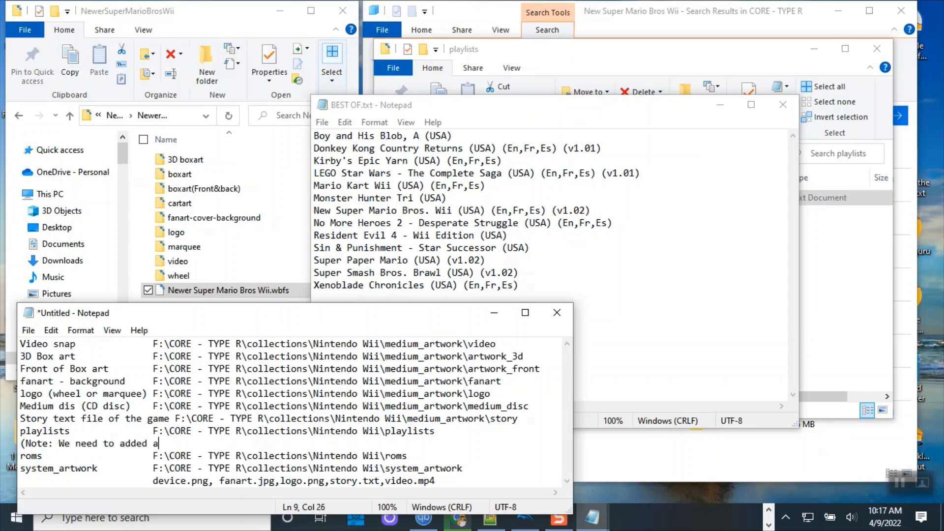
text(ed our game name into playl)
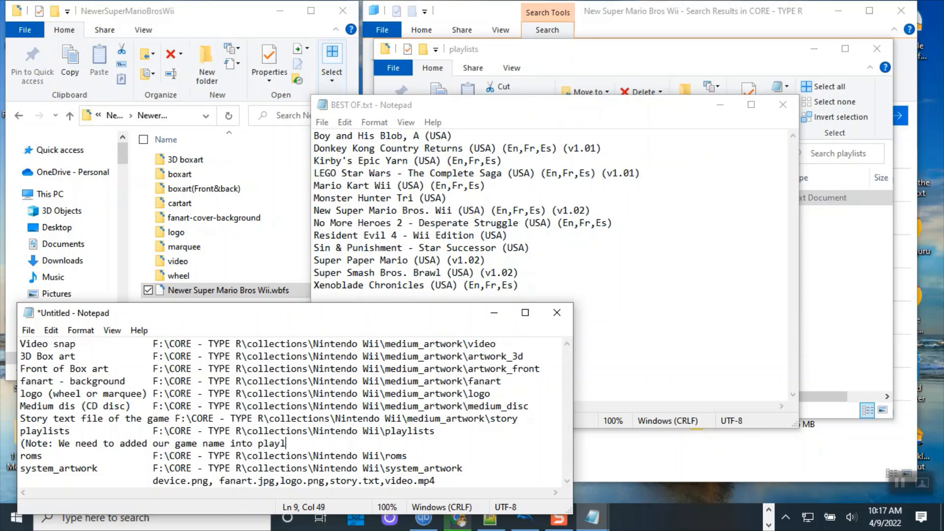
text(ist file call BES)
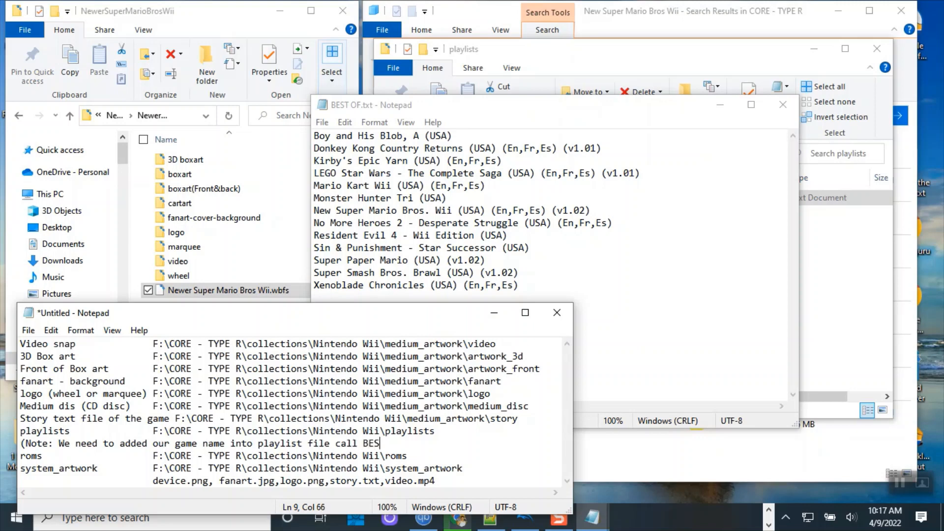
text(T OF.txt")
click(363, 444)
text(")
click(443, 444)
text())
Copy the name Newer Super Mario Bros Wii from the .wbfs file onto a new line below New Super Mario Bros. Wii in BEST OF.txt and save
click(219, 291)
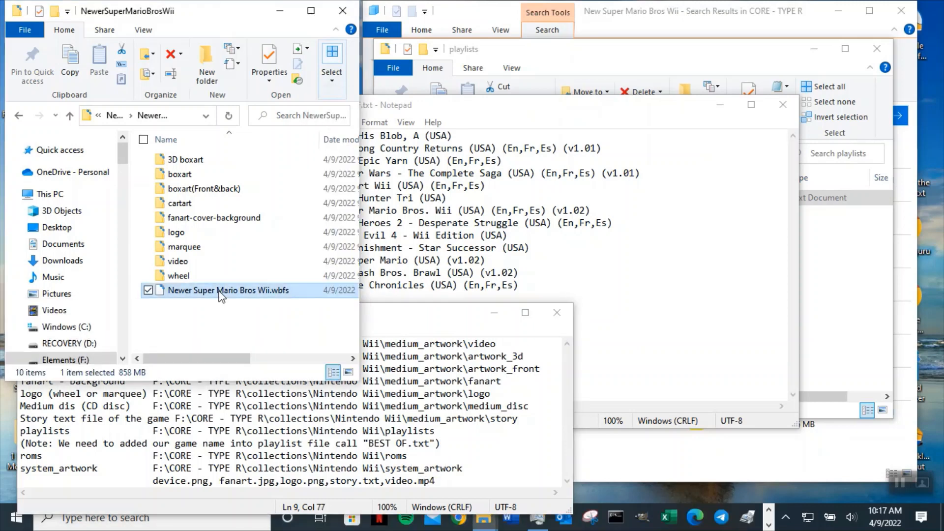
click(215, 292)
right_click(213, 293)
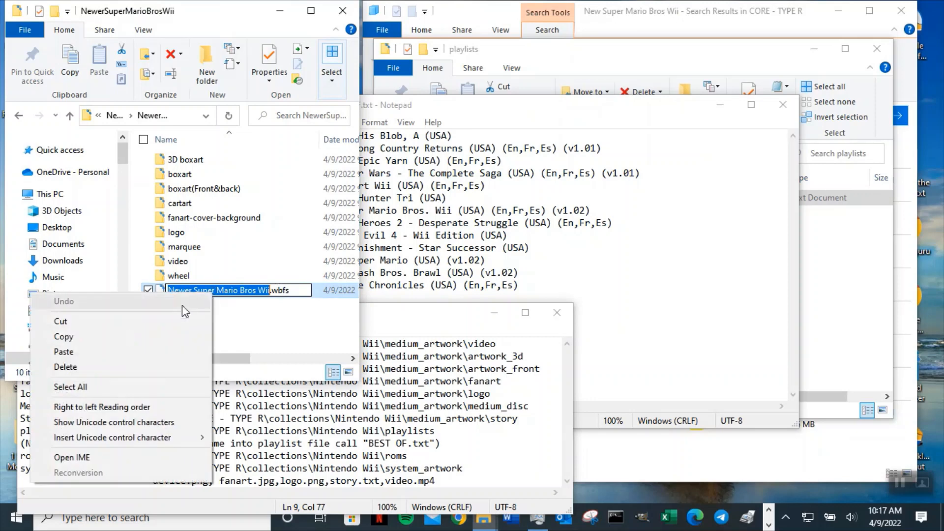
click(140, 342)
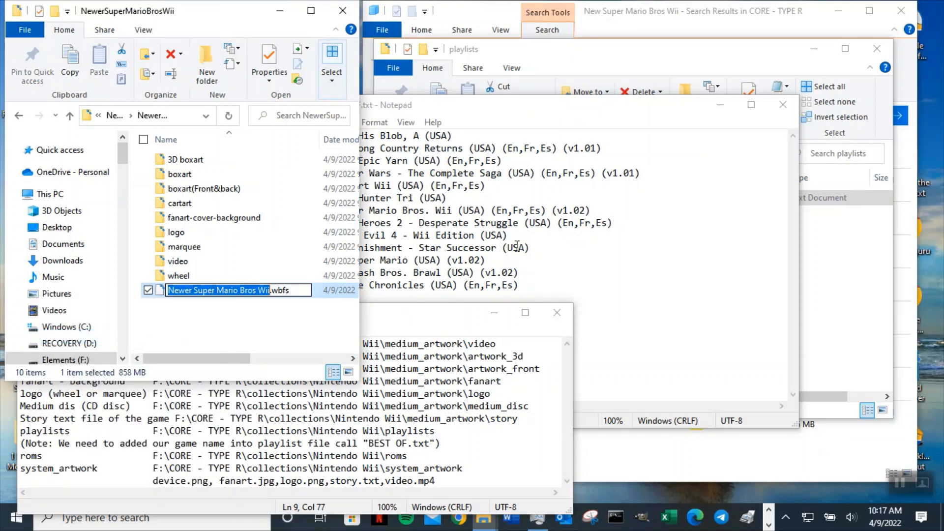
click(572, 260)
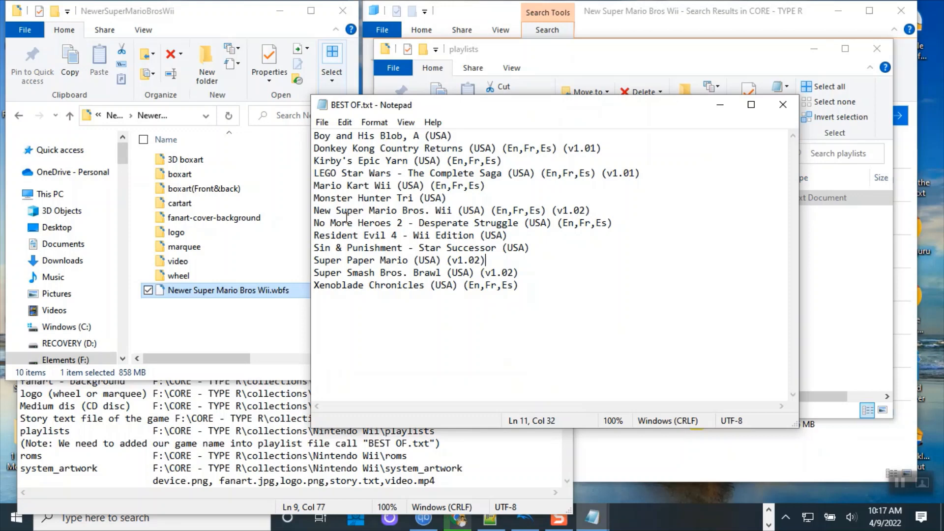
click(595, 211)
key(Return)
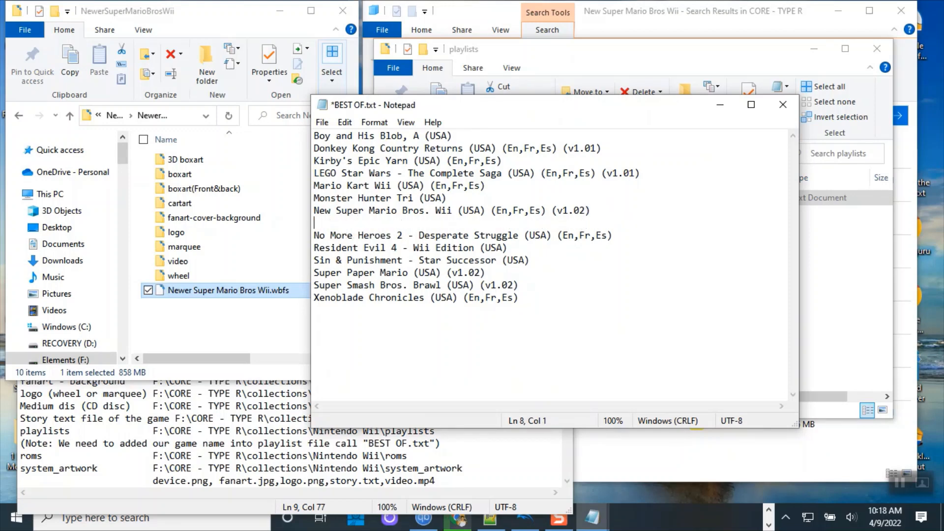
key(ctrl+v)
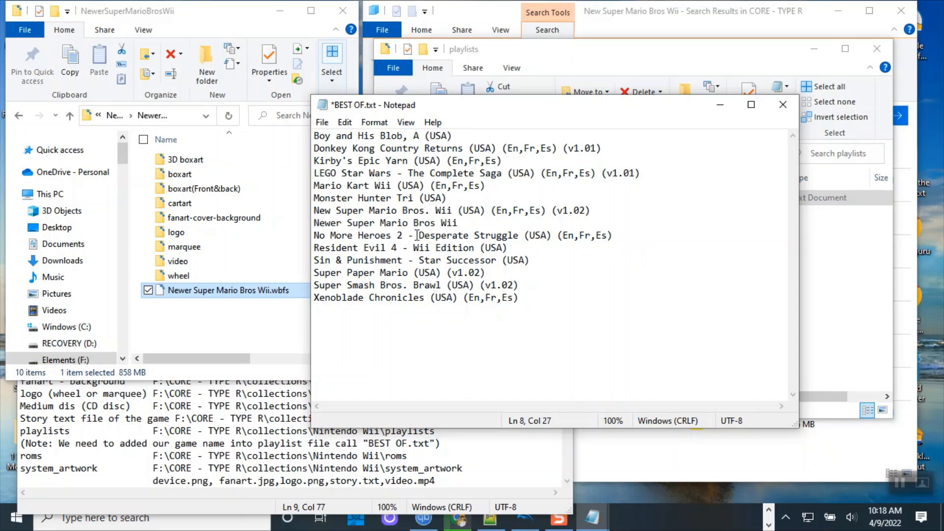
click(323, 126)
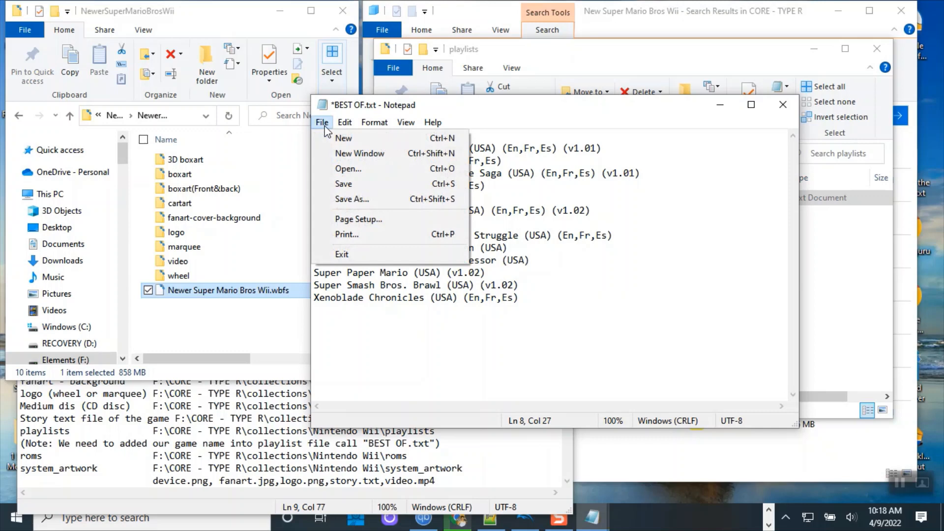
click(326, 185)
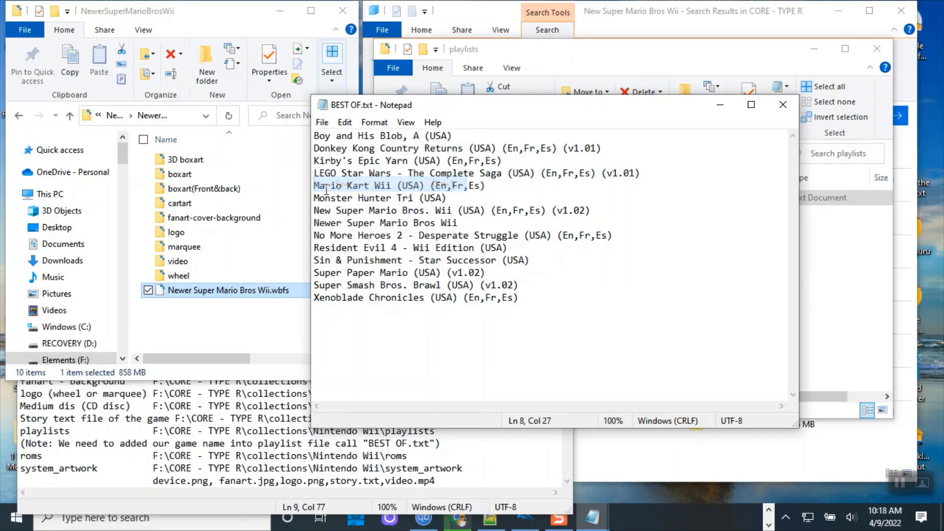
Close BEST OF.txt and begin saving the notes under the file name "how to added games to Core Type R for PC.txt"
click(782, 104)
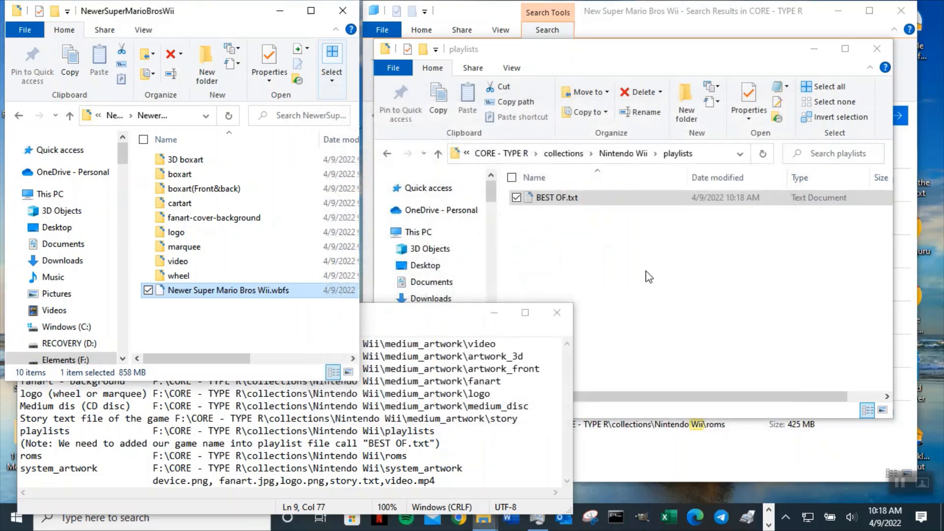
click(475, 333)
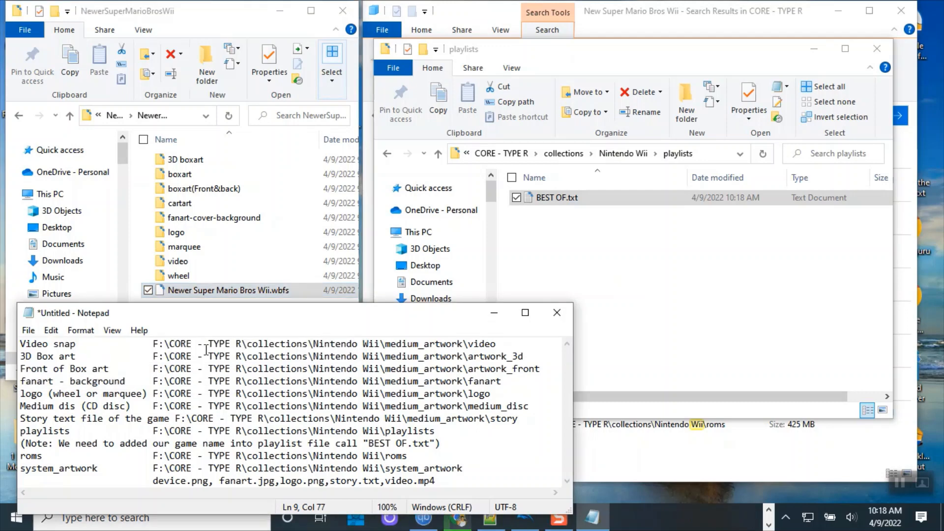
click(29, 331)
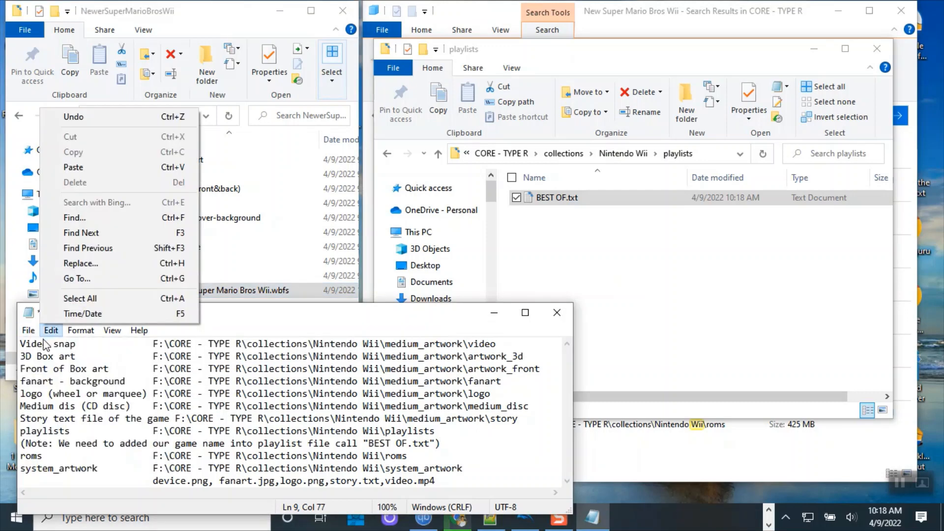
click(25, 331)
click(25, 333)
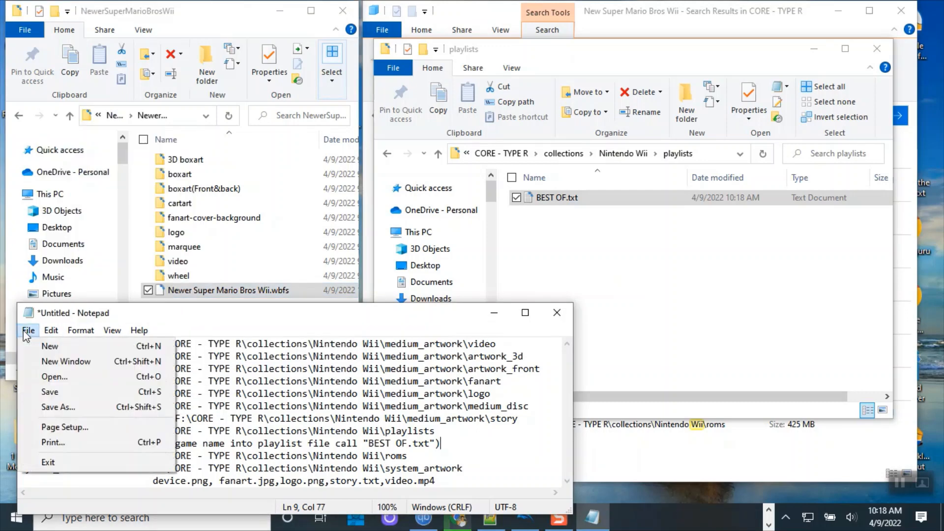
click(94, 410)
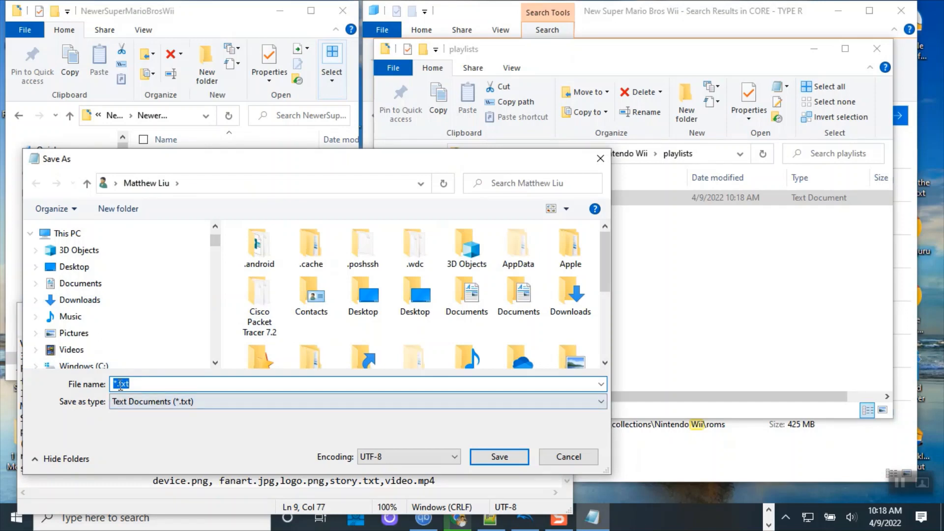
drag(118, 385, 97, 384)
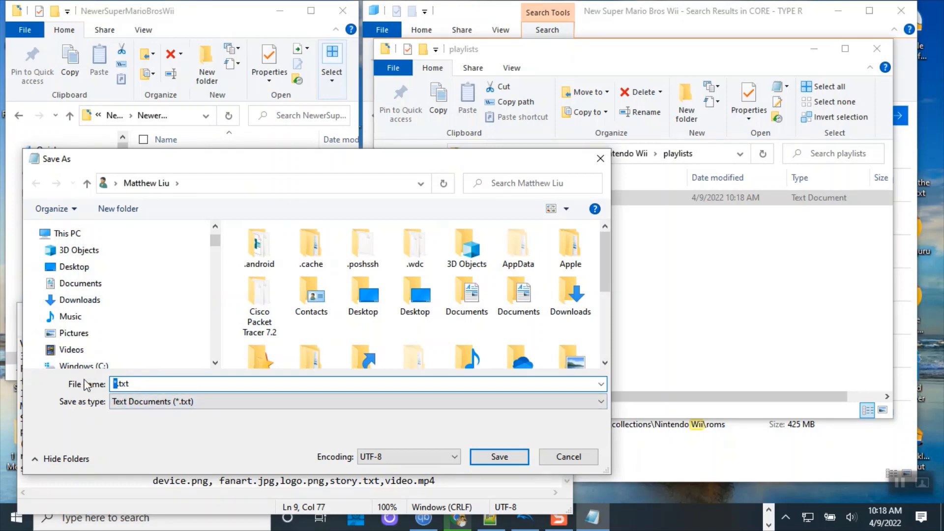
text(how to added games)
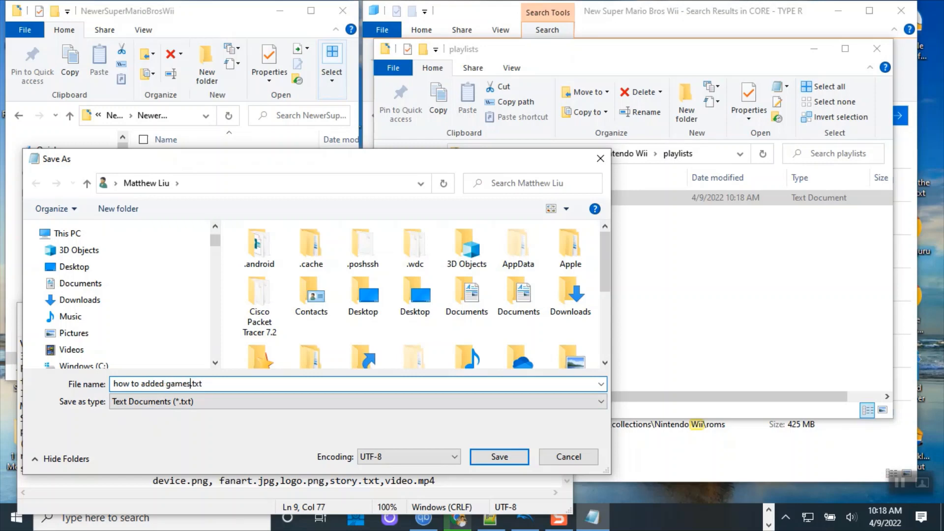
text( to Core Type R for PC)
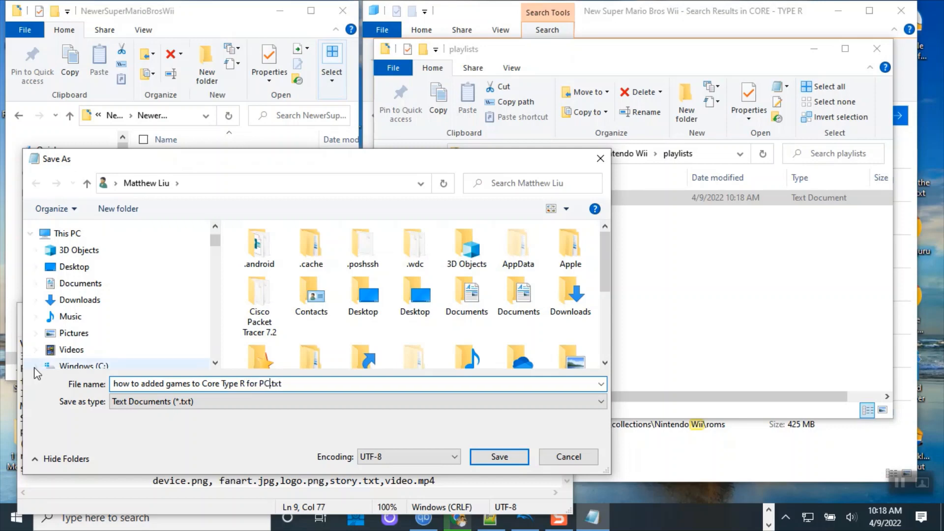
click(215, 353)
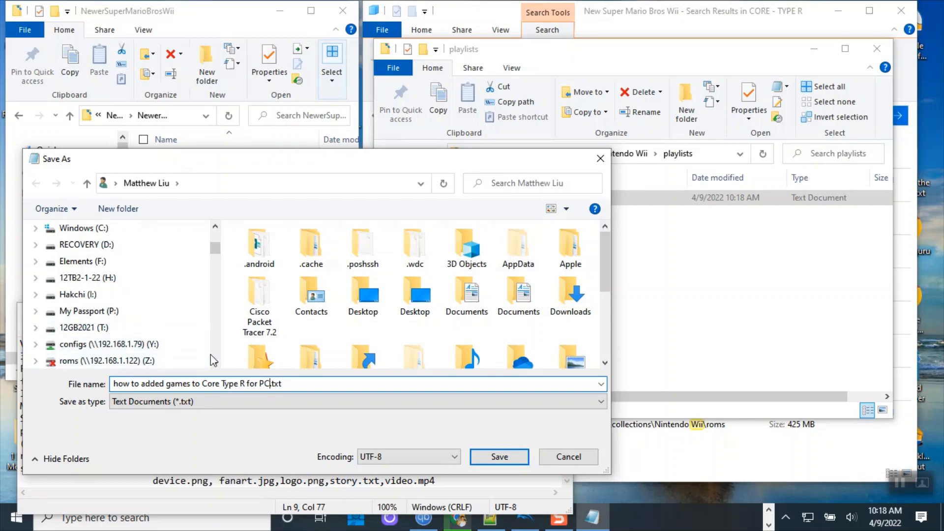
click(215, 363)
click(215, 363)
click(215, 363)
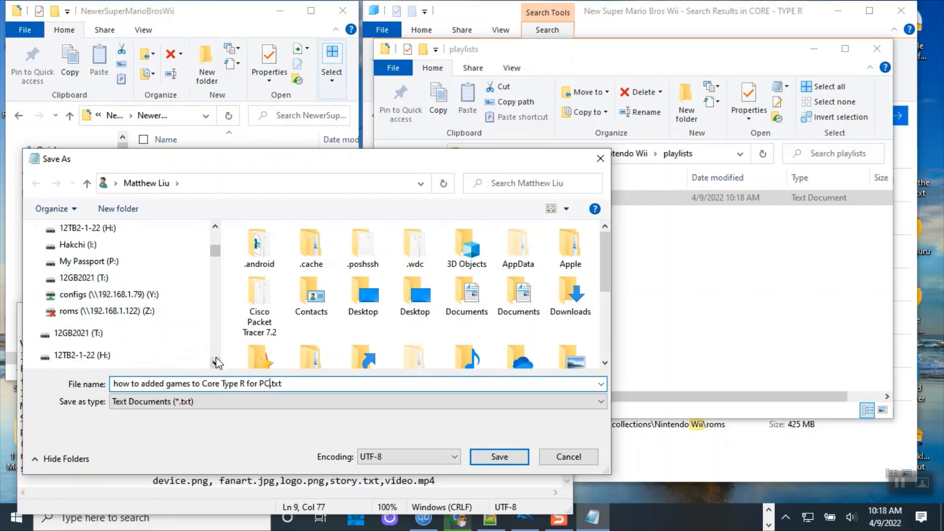
click(215, 363)
click(79, 338)
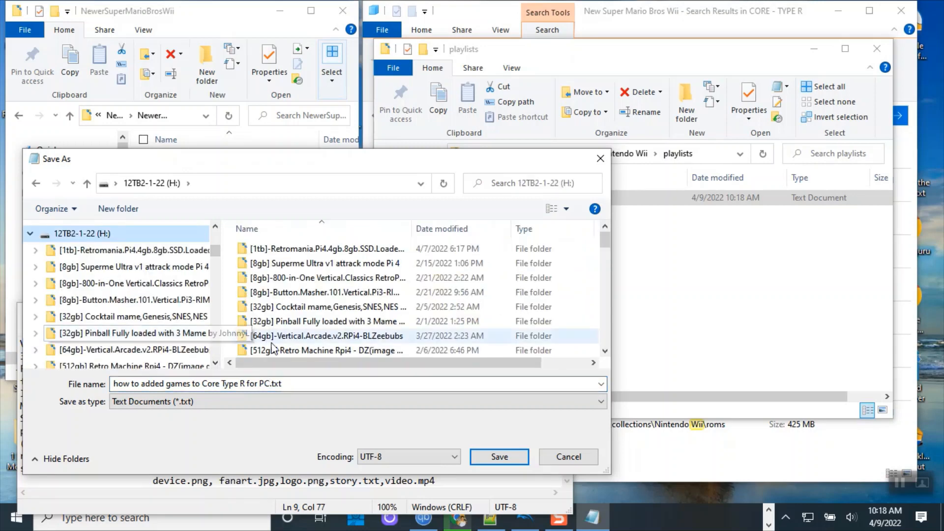
scroll(348, 287, down, 5)
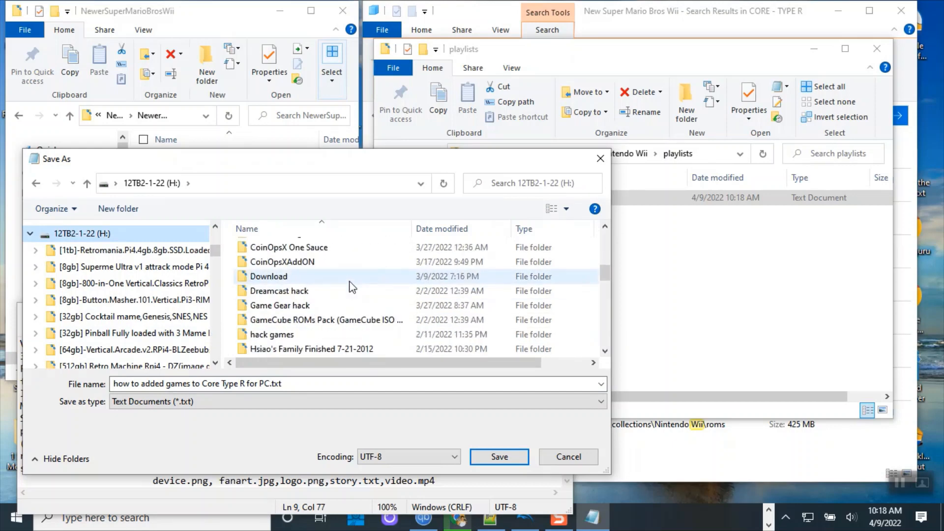
scroll(351, 286, down, 15)
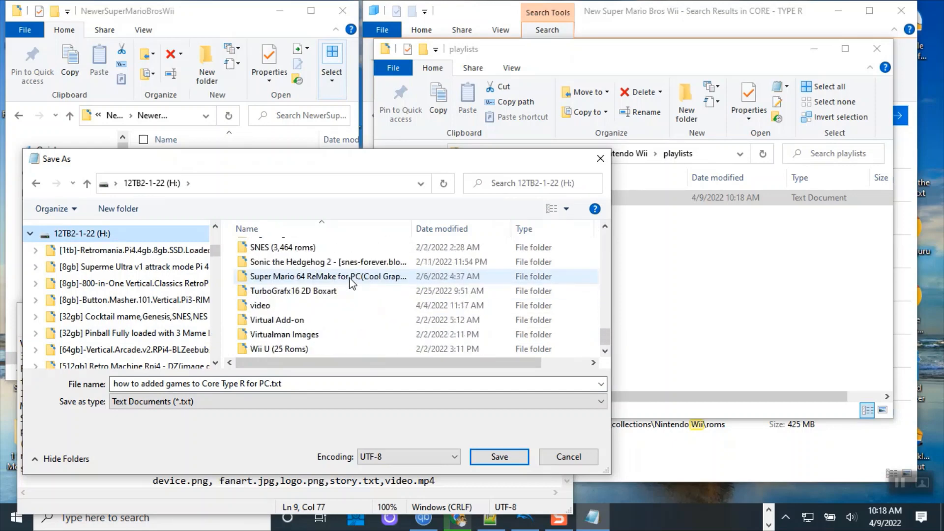
scroll(351, 284, up, 2)
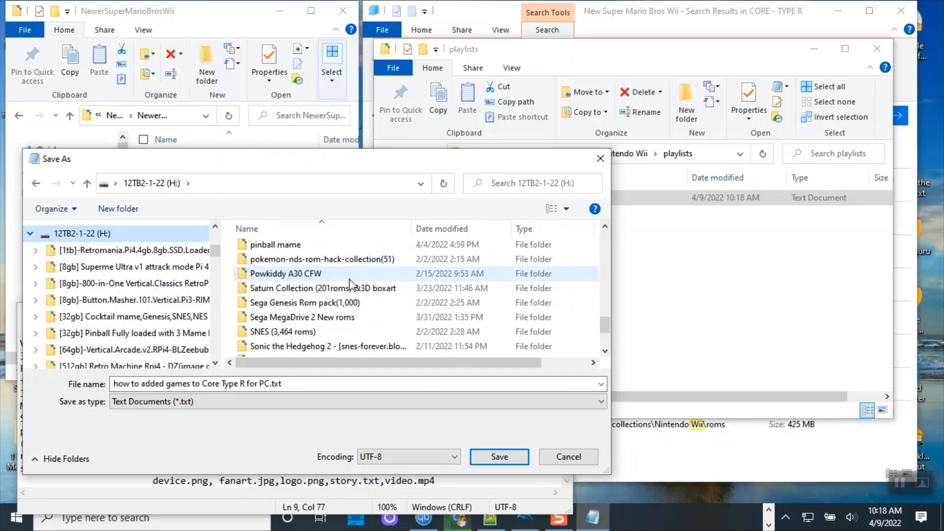
click(30, 234)
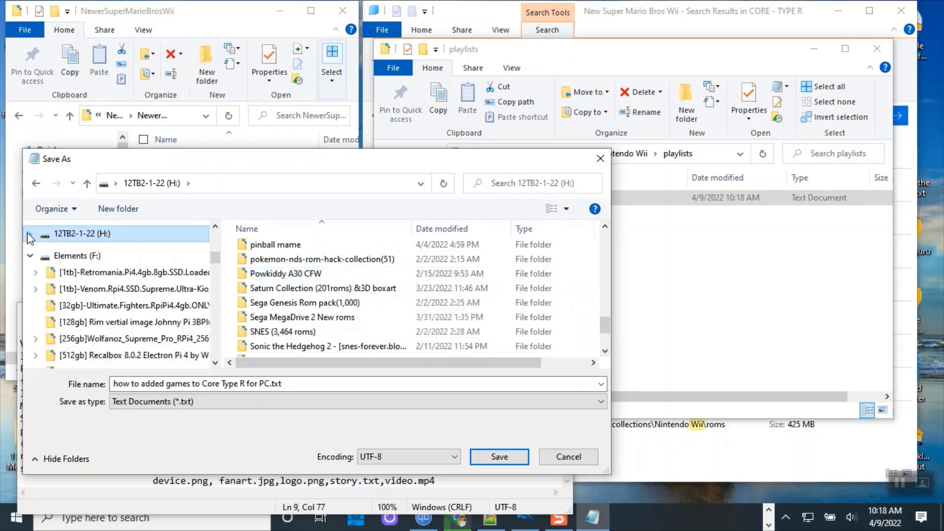
Save the notes in the TYPE R - PC Games folder on the Elements (F:) drive
click(75, 256)
scroll(335, 315, down, 3)
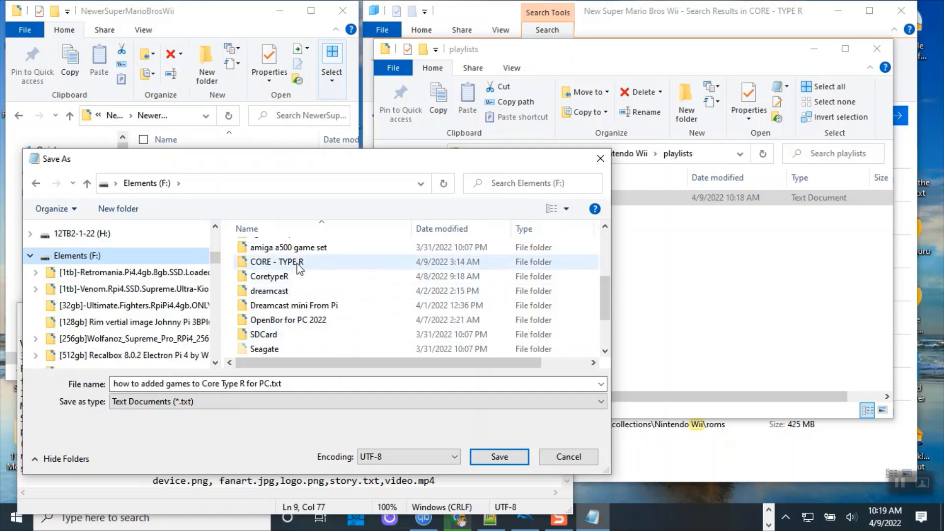
scroll(315, 275, down, 2)
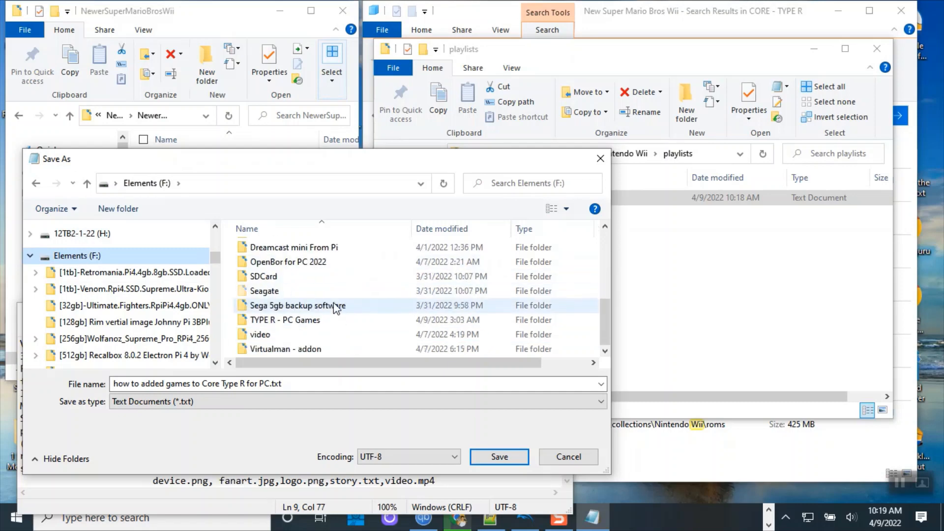
double_click(305, 321)
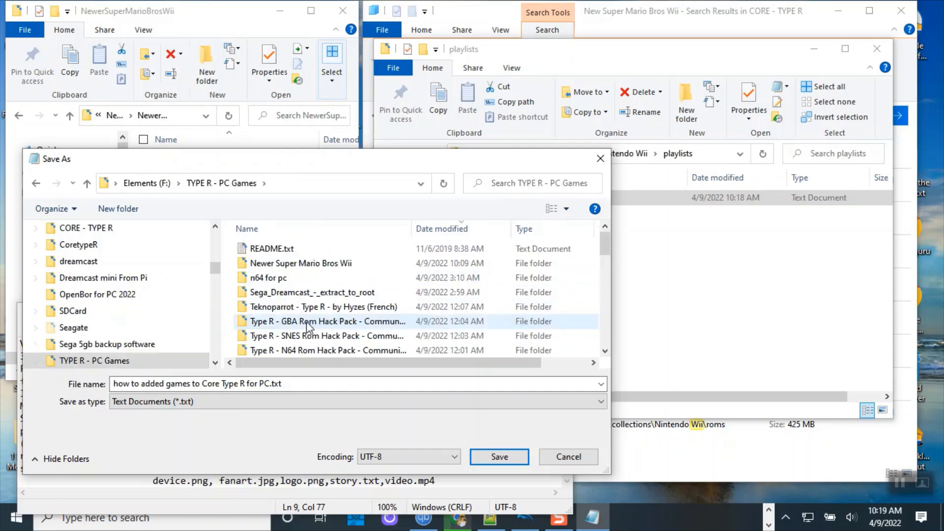
double_click(317, 264)
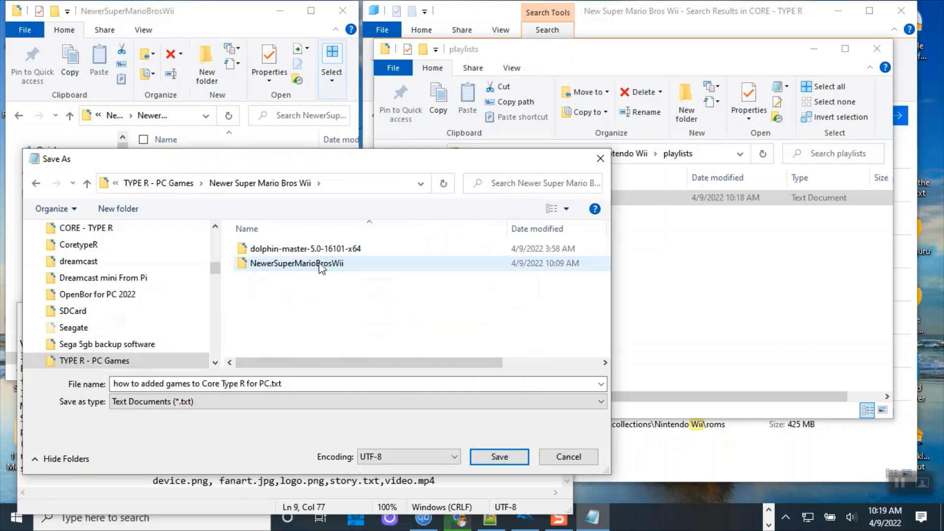
click(88, 184)
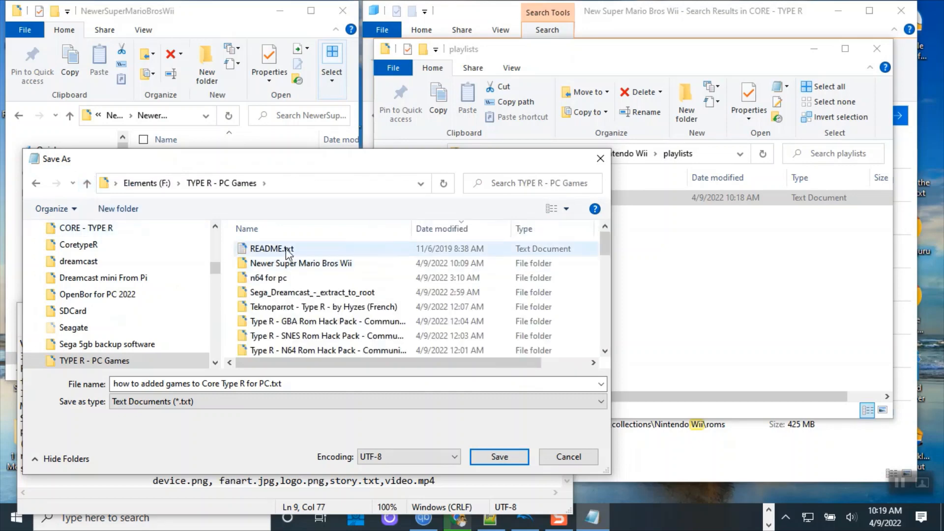
click(497, 458)
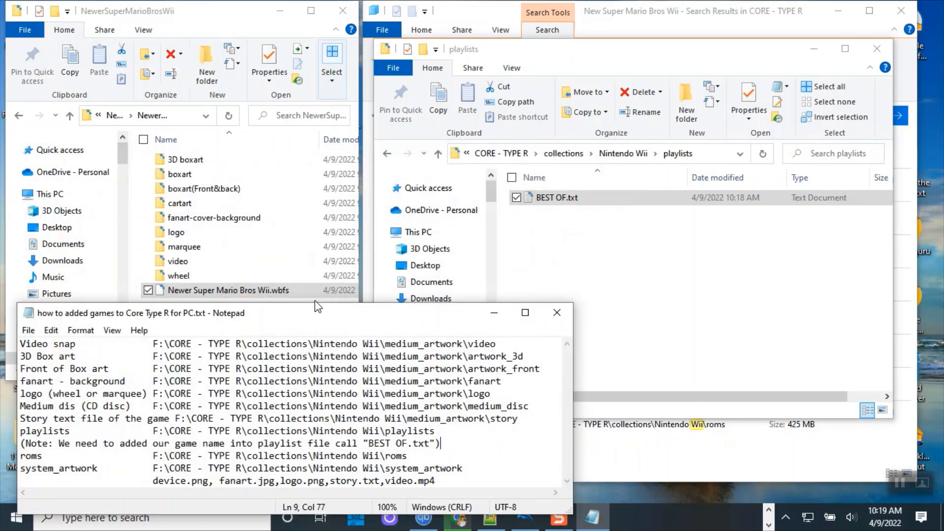
Resize the notes window to show every line, number the entries 1 to 9 starting with Video snap, and place roms before playlists
drag(314, 301, 315, 192)
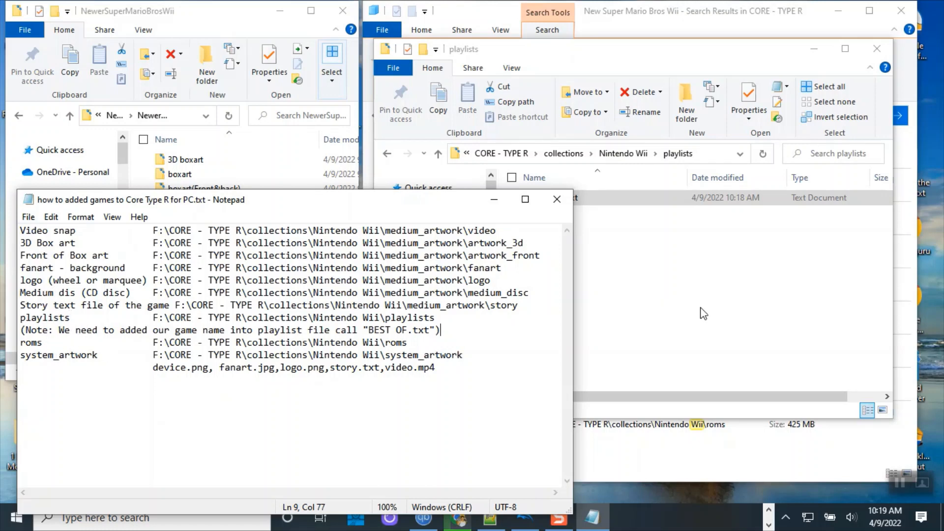
click(698, 35)
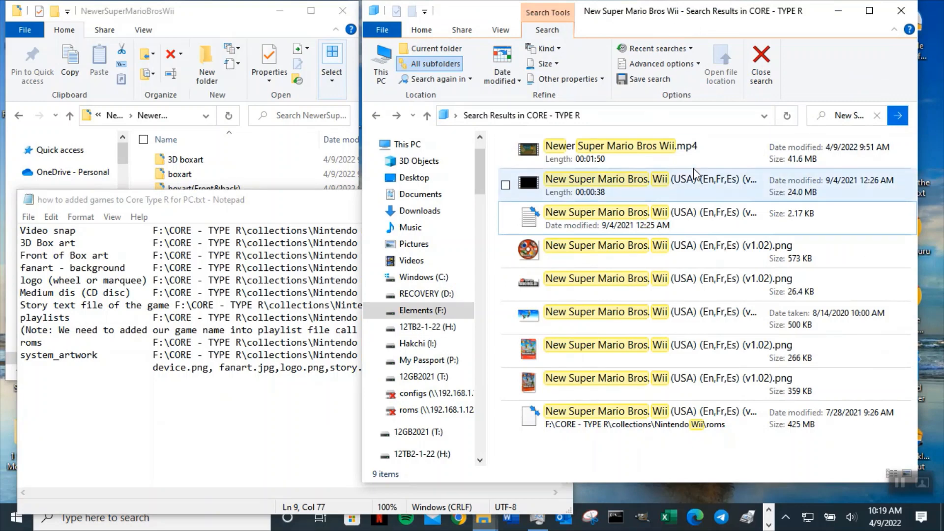
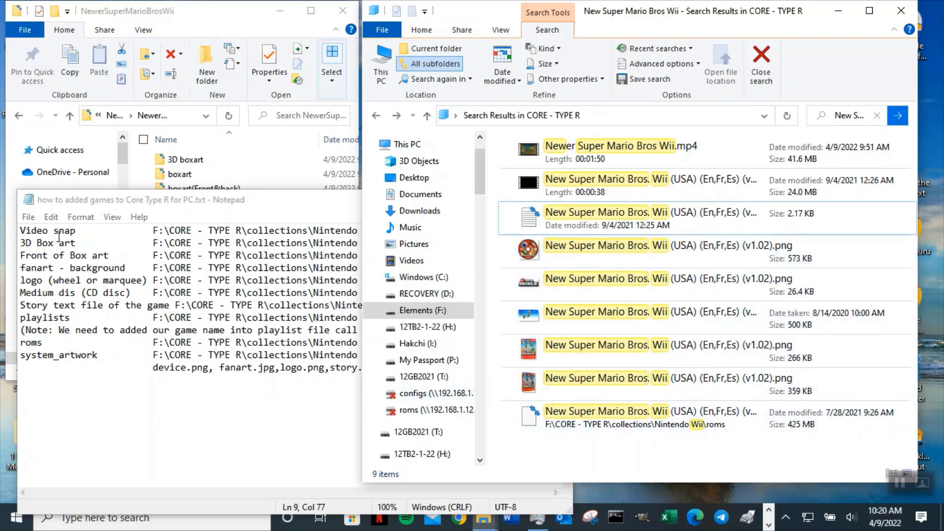
click(22, 231)
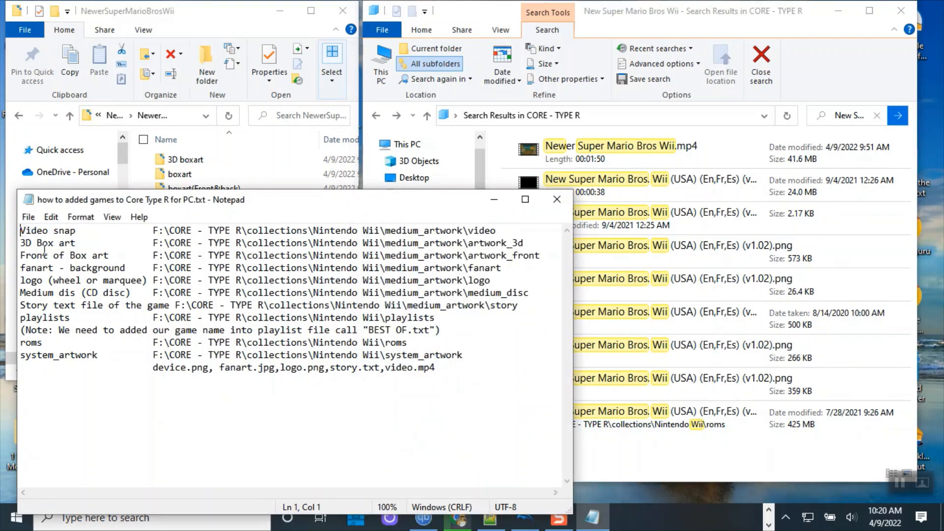
text(1.)
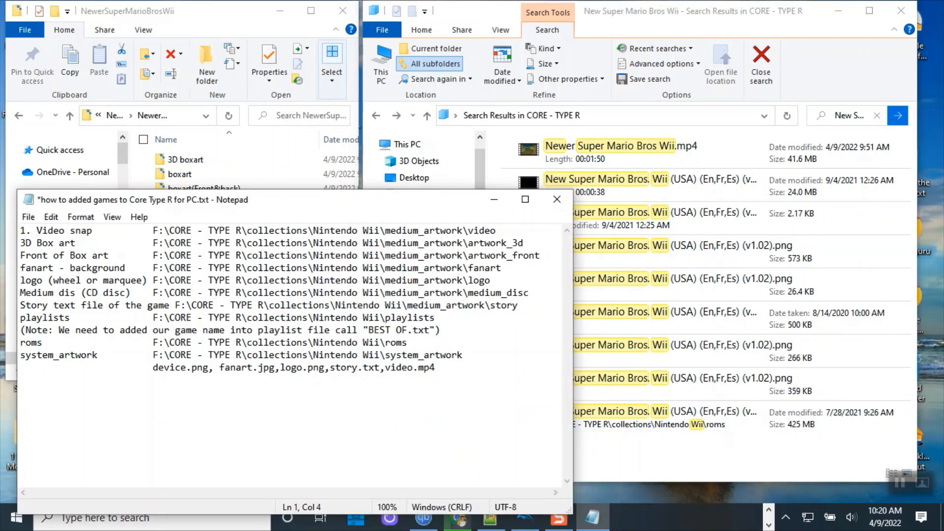
key(Down)
text(2.)
key(Down)
key(Left)
click(900, 484)
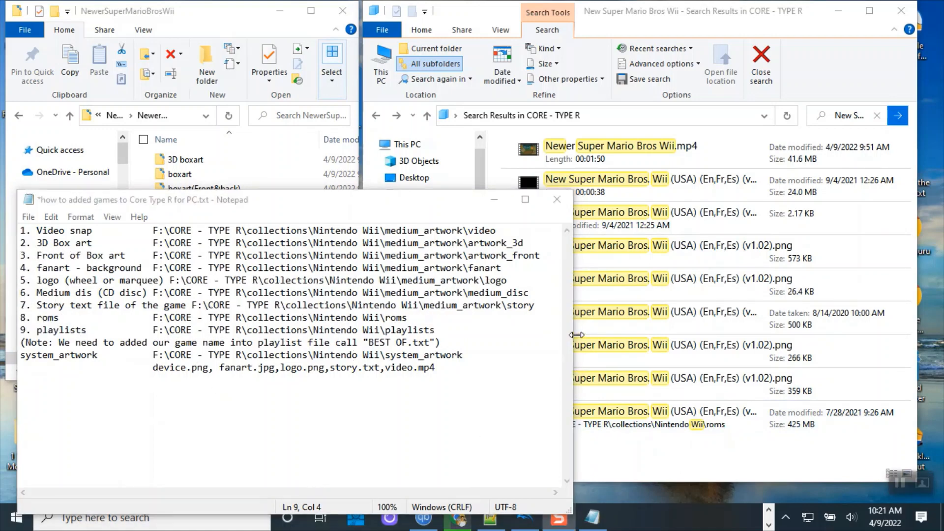
drag(576, 334, 499, 356)
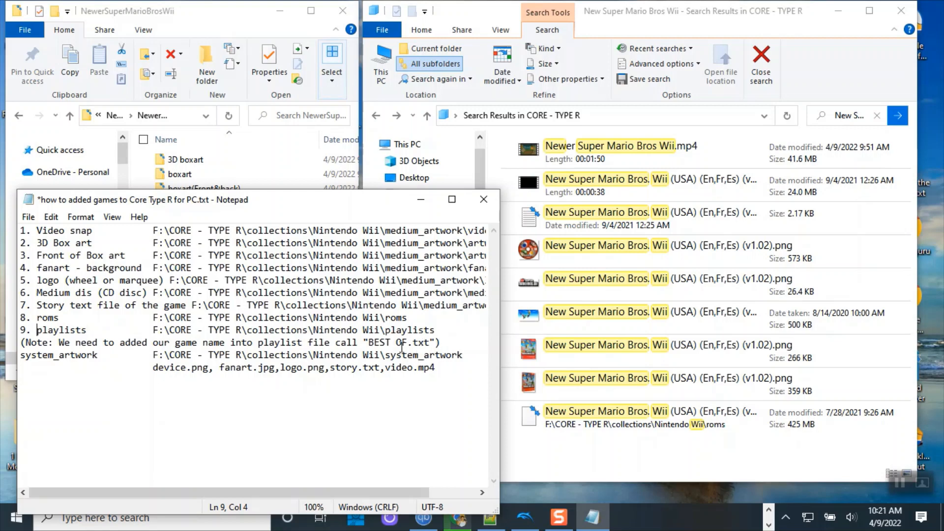
Review the BEST OF.txt playlist note and the system_artwork path with its listed files in the notes
drag(364, 342, 434, 342)
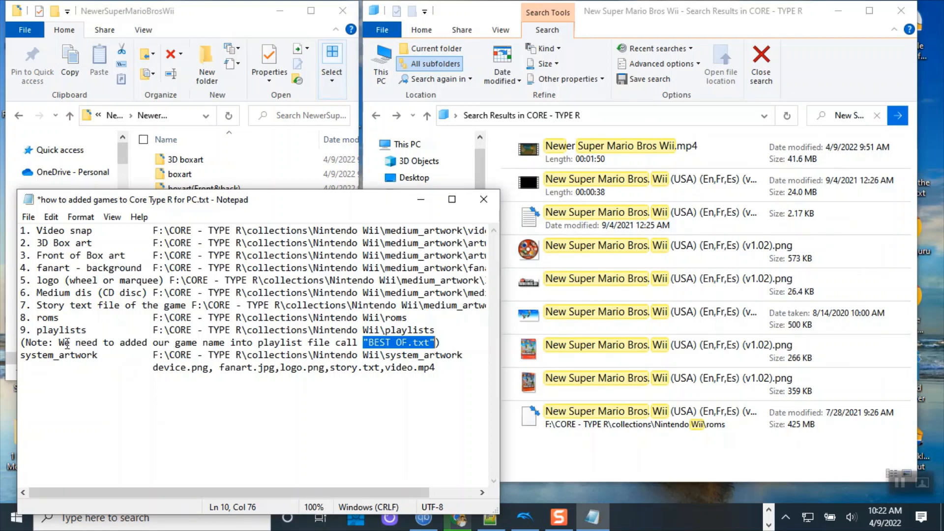
click(24, 342)
drag(24, 341, 210, 346)
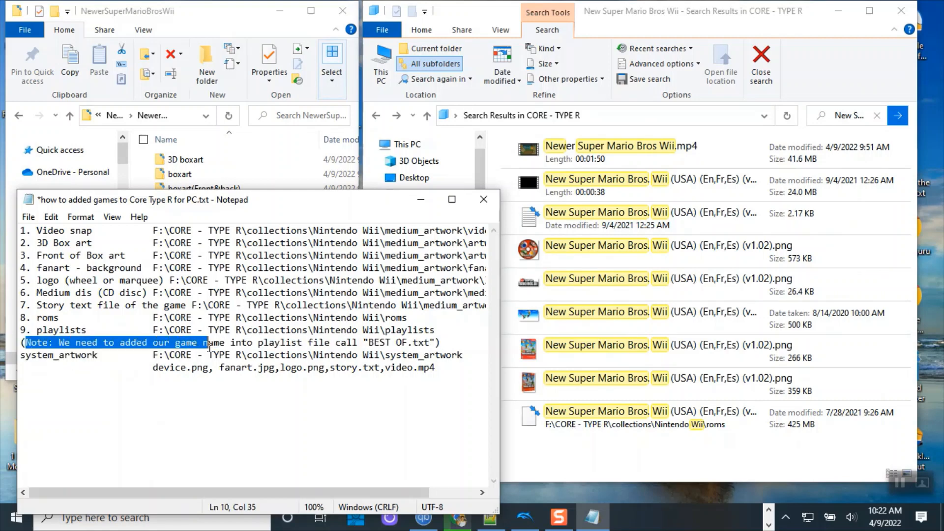
drag(153, 355, 446, 380)
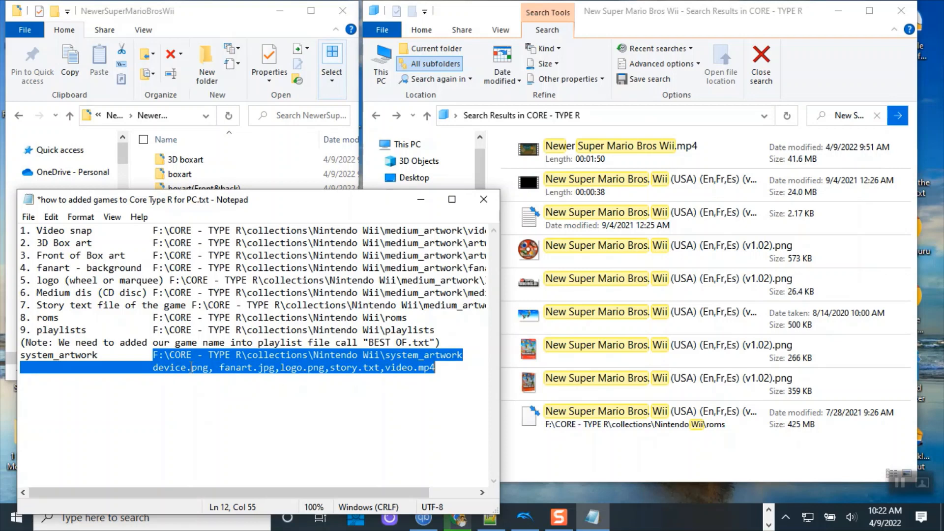
click(209, 367)
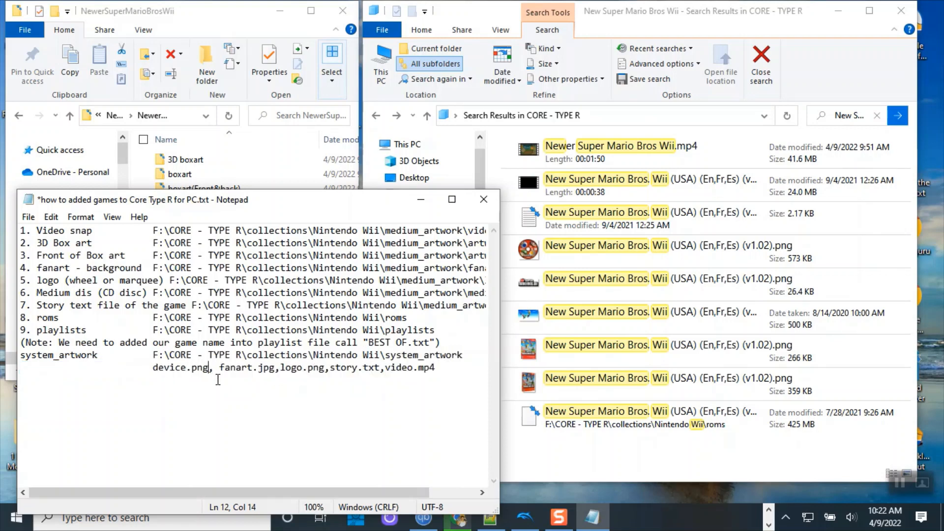
click(275, 368)
click(325, 369)
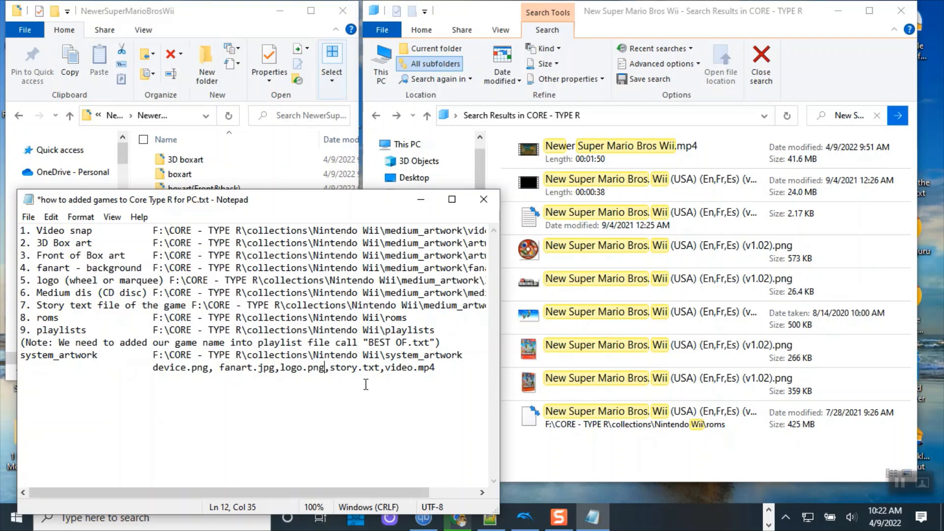
Open the file location of the New Super Mario Bros. Wii ROM from the search results
click(703, 419)
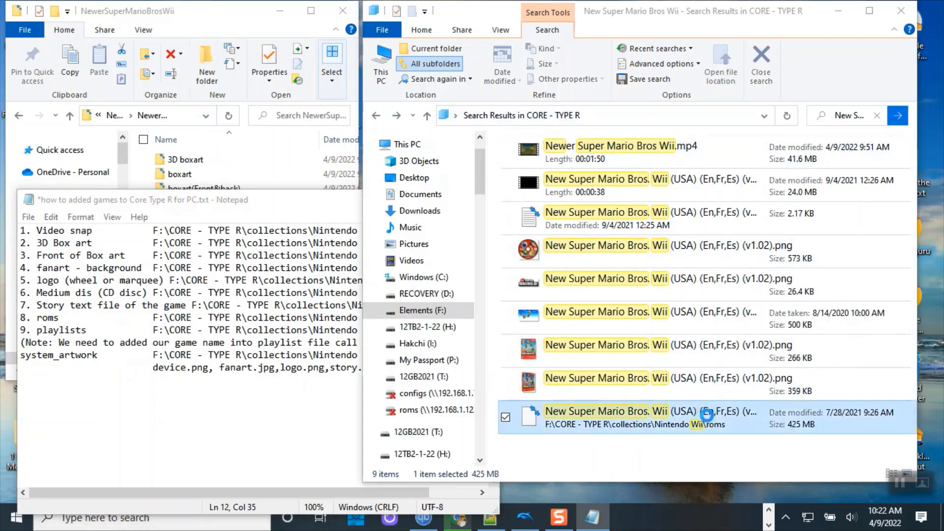
right_click(703, 415)
click(615, 385)
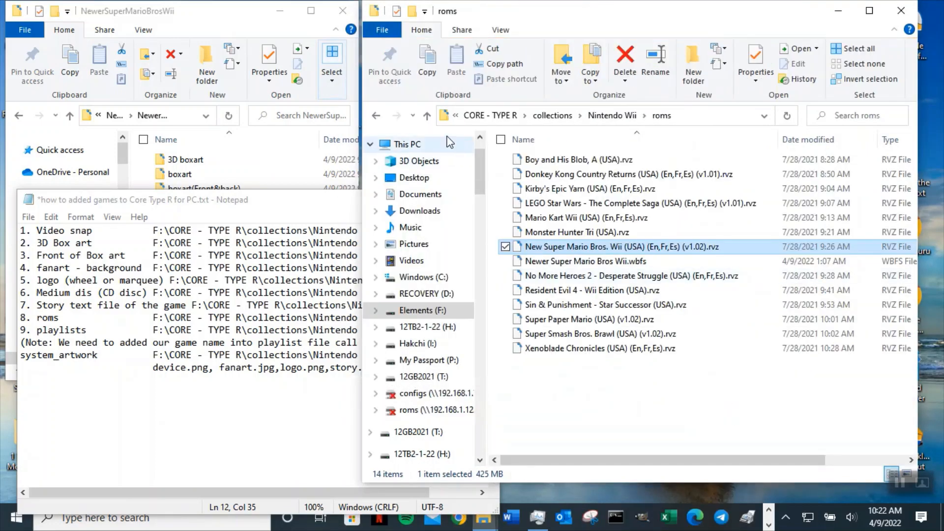
Check device.png's dimensions in the Nintendo Wii system_artwork folder and add (608x800) after device.png in the notes
click(426, 115)
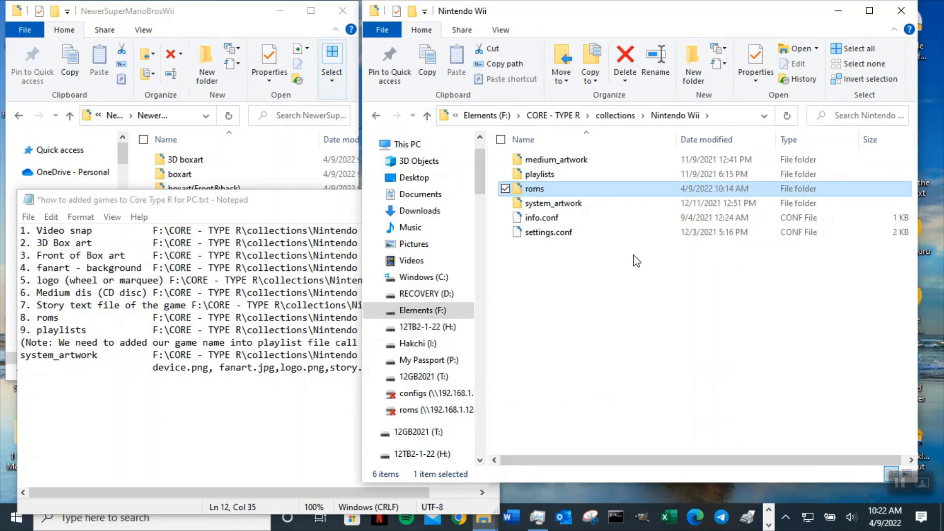
double_click(597, 203)
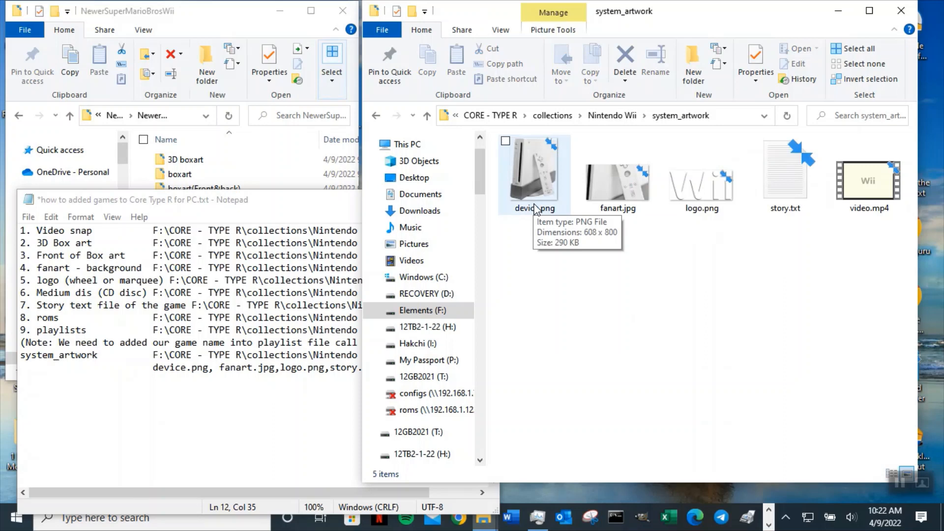
click(210, 368)
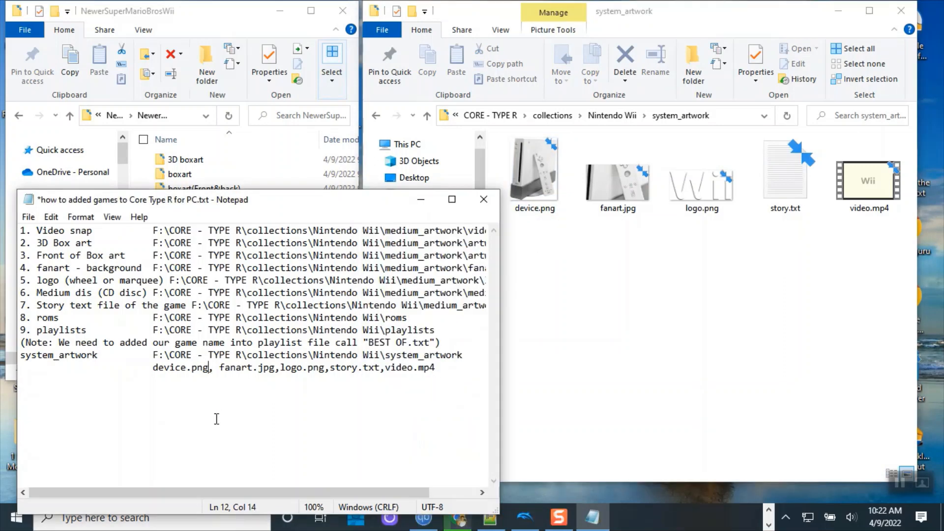
text(()
text(608)
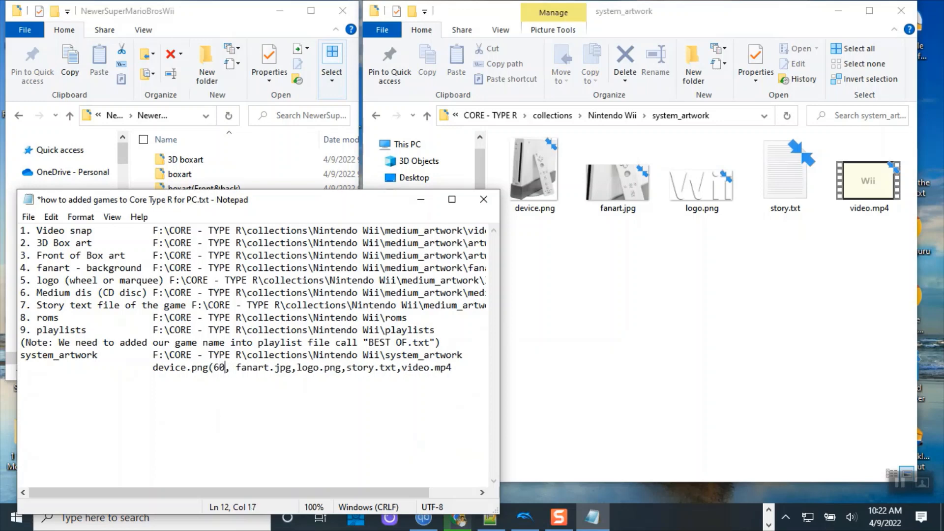
text(x800))
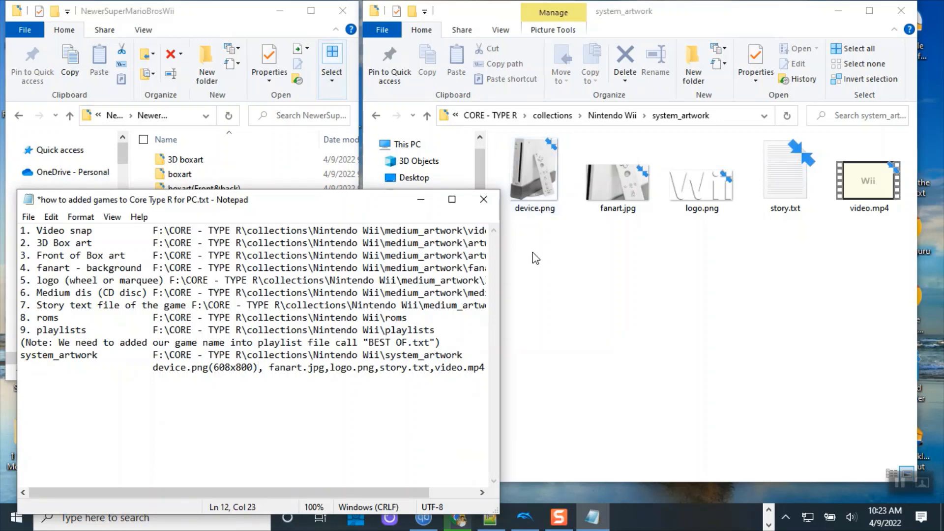
Check the dimensions of fanart.jpg and add (1920x1080) after its name in the notes
click(534, 195)
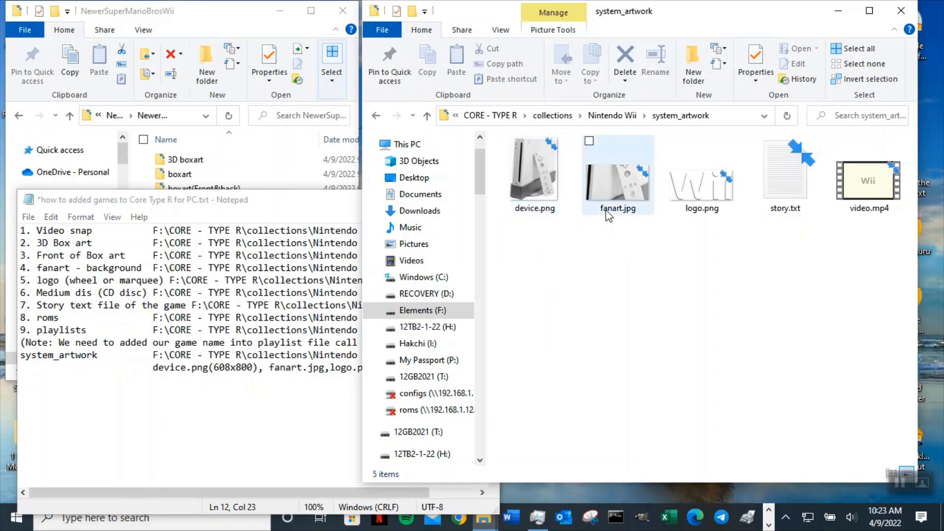
mouse_move(608, 215)
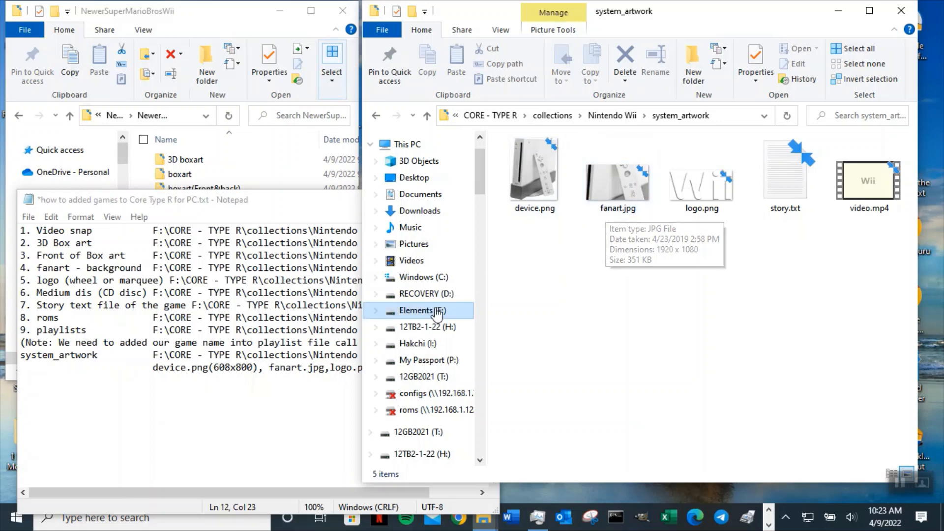
click(328, 372)
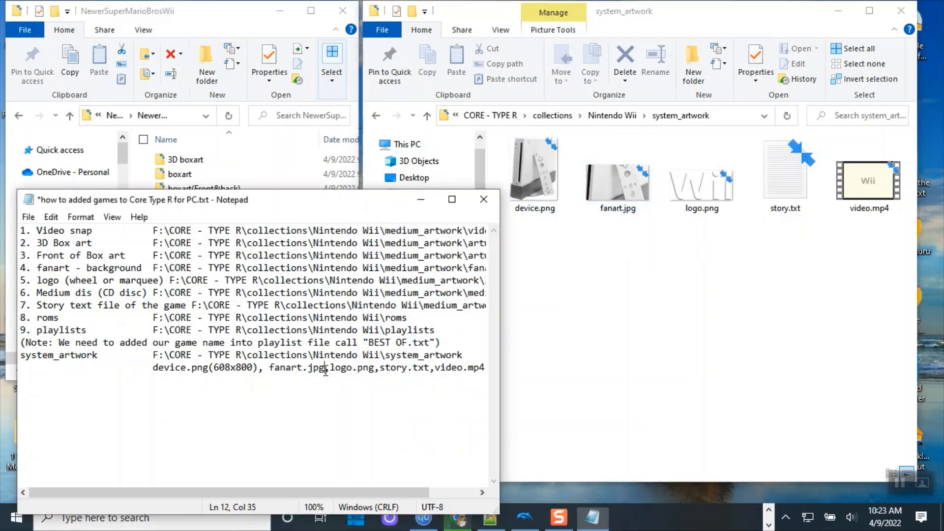
text((192)
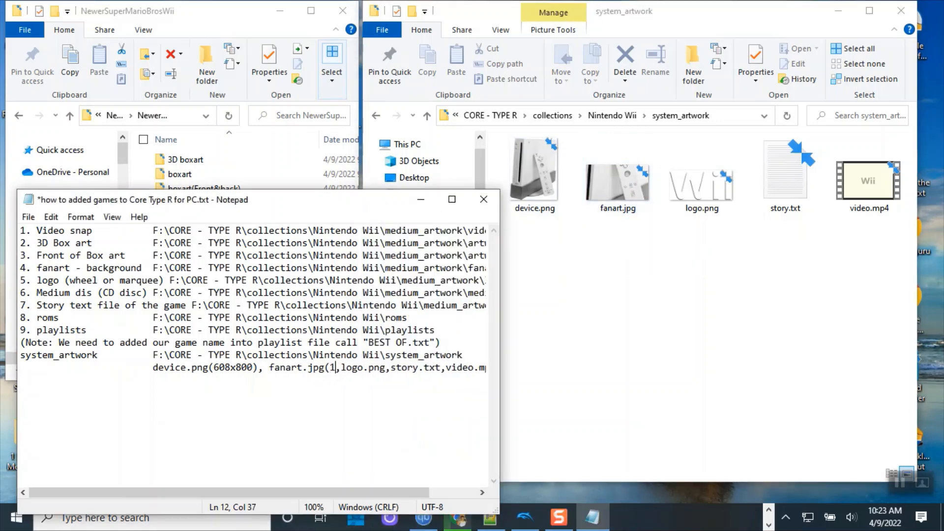
text(0)
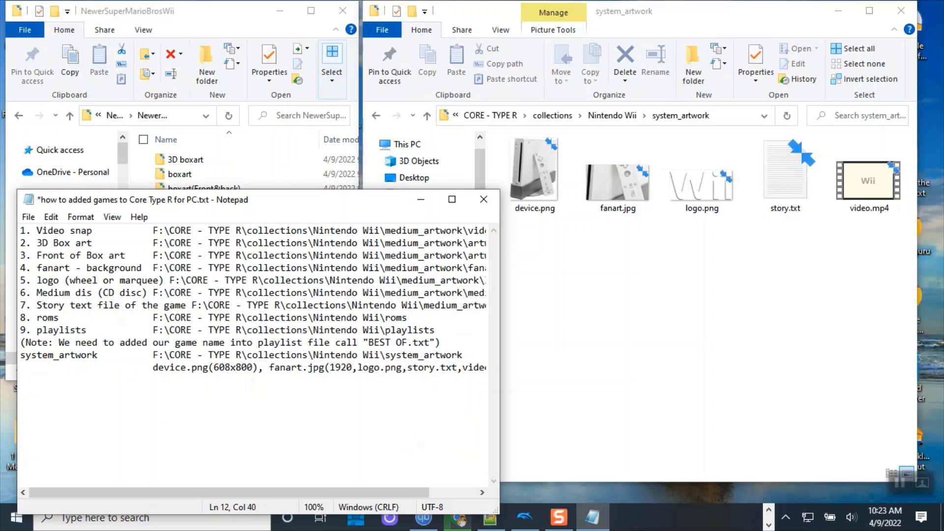
text(x1080))
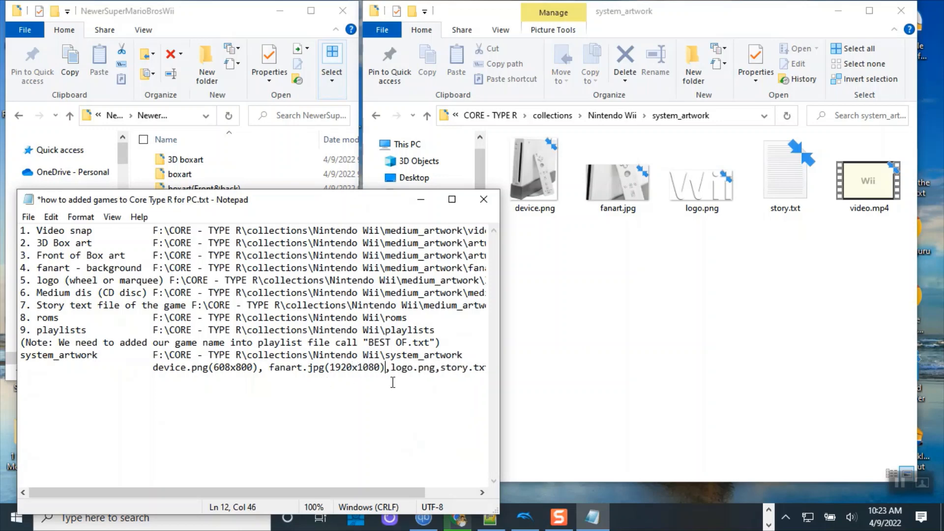
Move the notes window clear of the artwork files, check logo.png's dimensions, and add (680x325) after logo.png in the notes
click(631, 233)
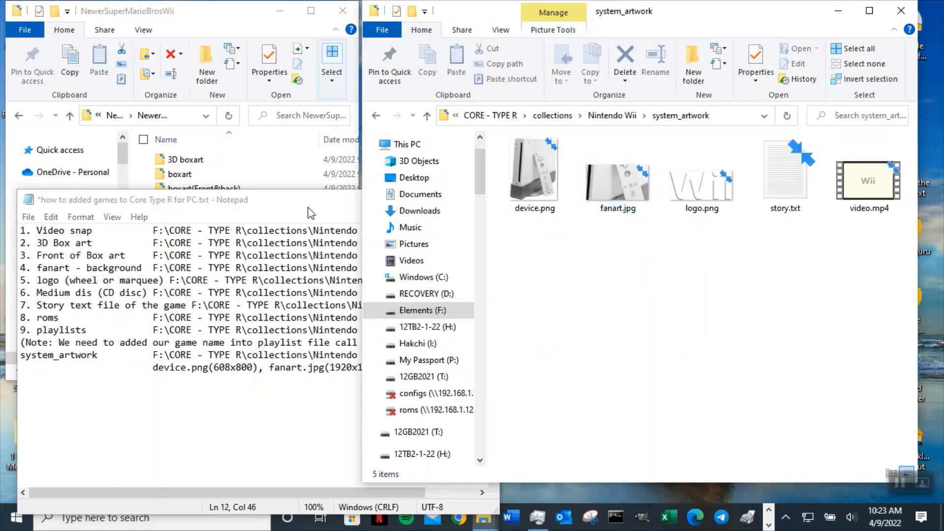
drag(308, 202, 214, 118)
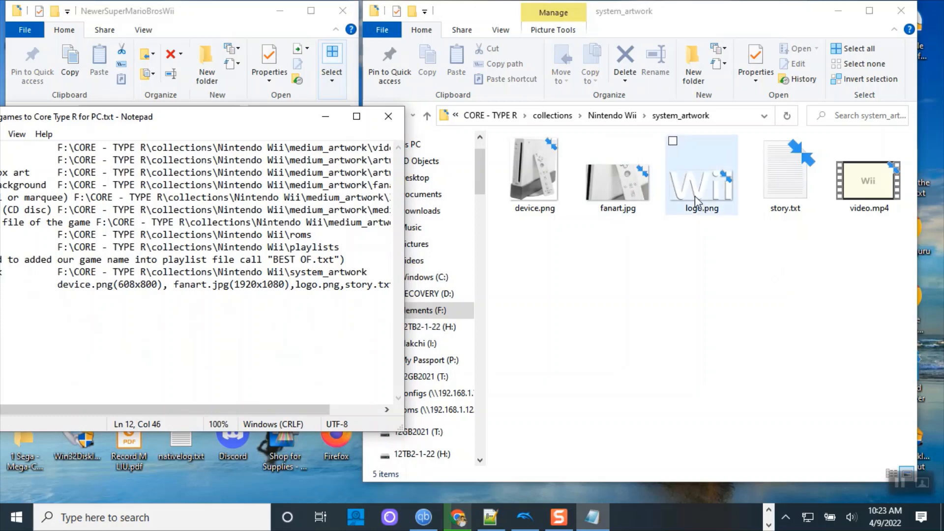
click(713, 256)
mouse_move(705, 198)
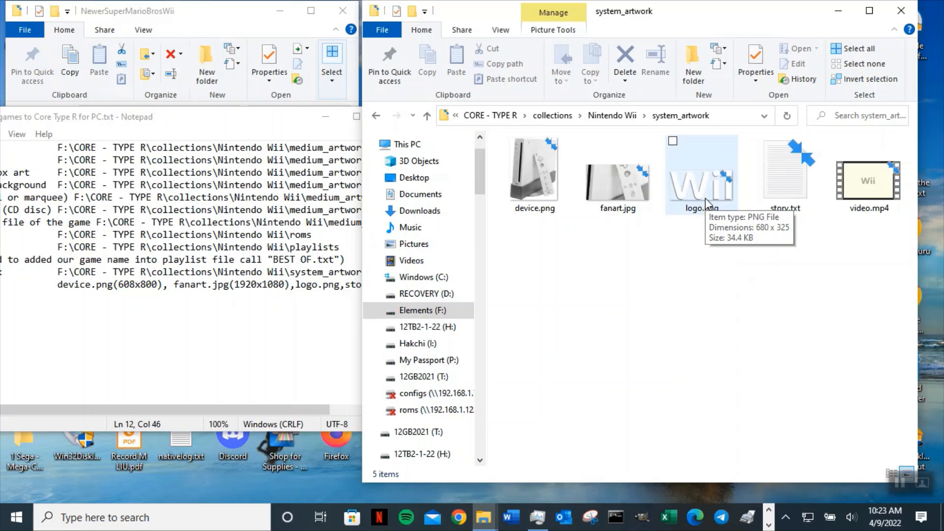
click(316, 297)
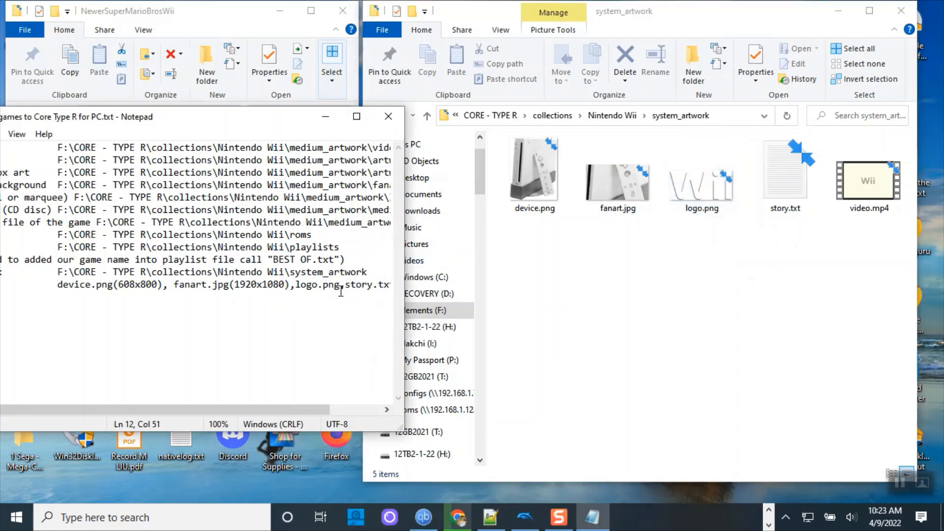
click(340, 291)
text((68)
text(0)
text(x)
text(32)
text(5))
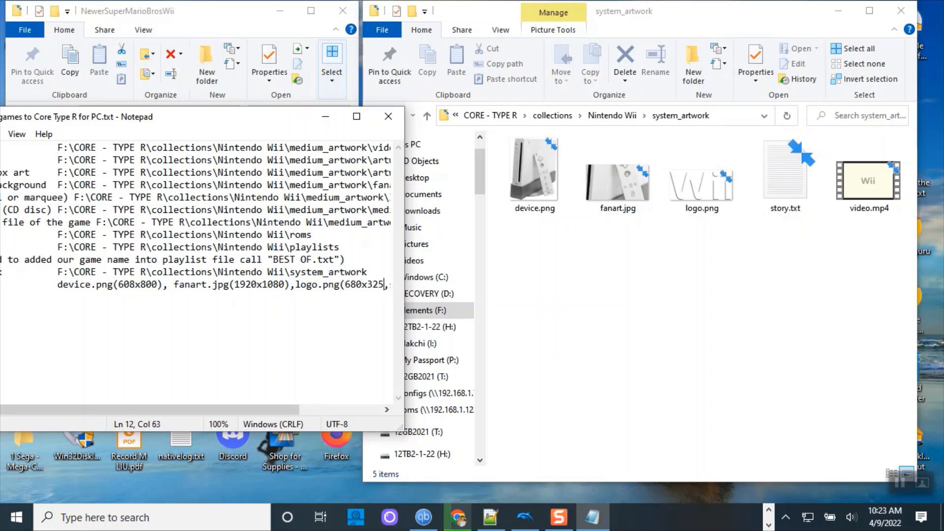
Check the length of video.mp4, widen the notes window, and add (31sec long) after video.mp4
click(710, 320)
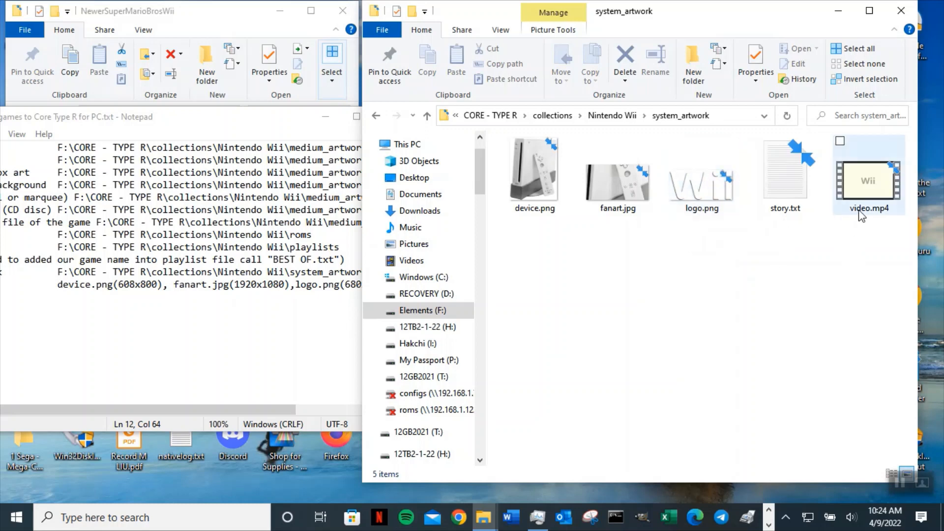
mouse_move(862, 216)
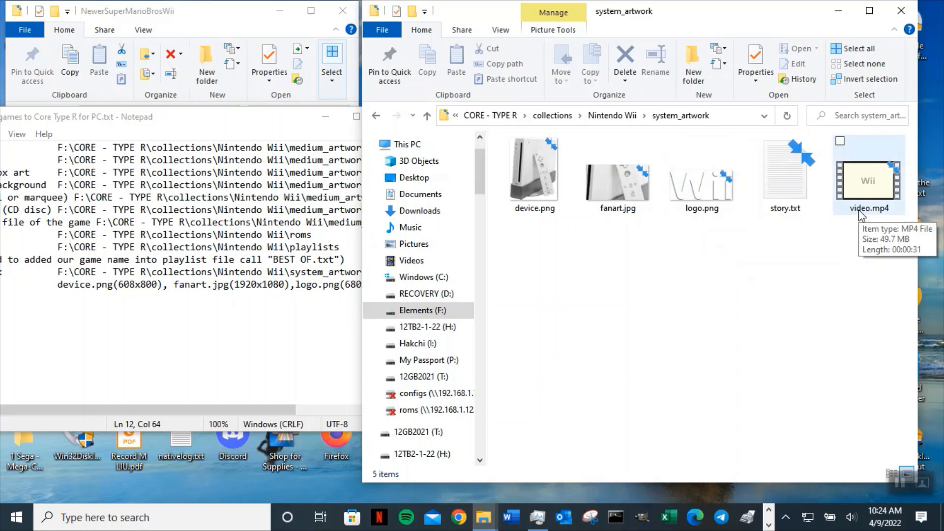
click(299, 323)
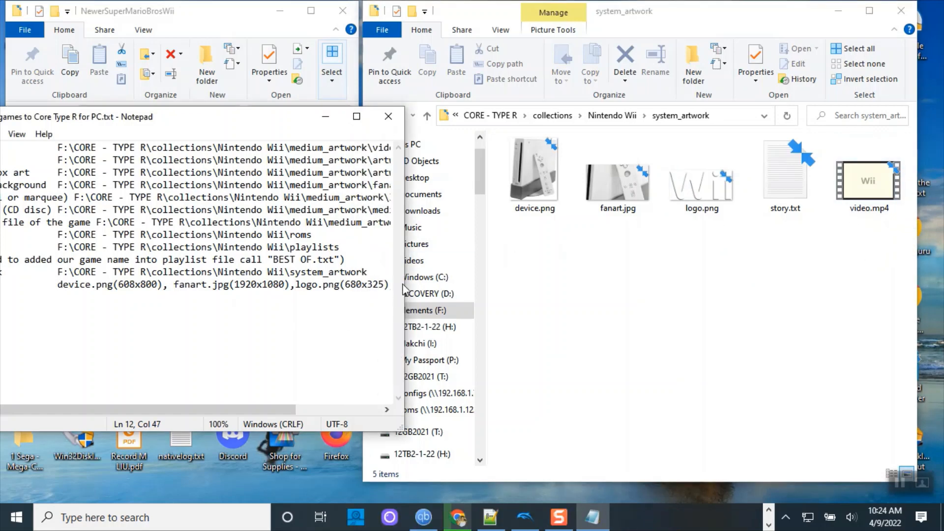
drag(405, 285, 570, 317)
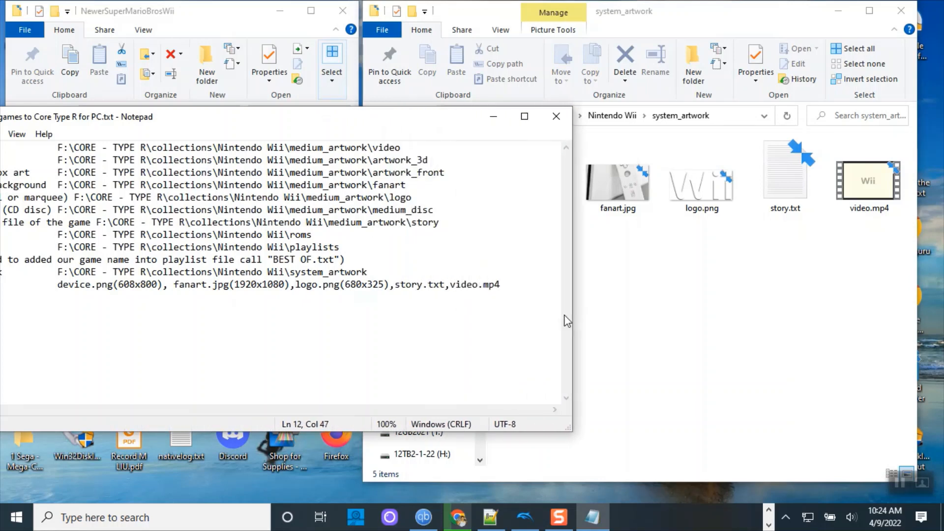
click(502, 288)
text((31sec long))
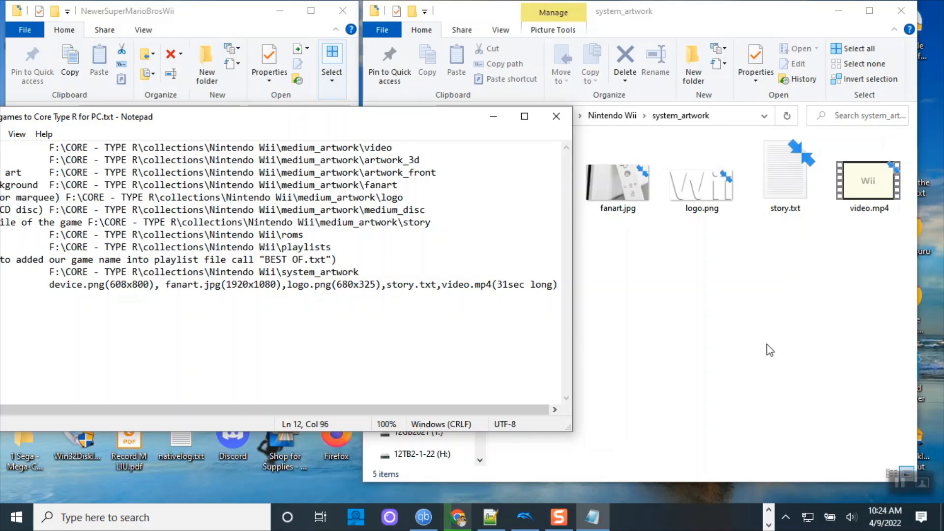
Open story.txt from system_artwork, widen its window to examine how the description is laid out, and close it
double_click(782, 207)
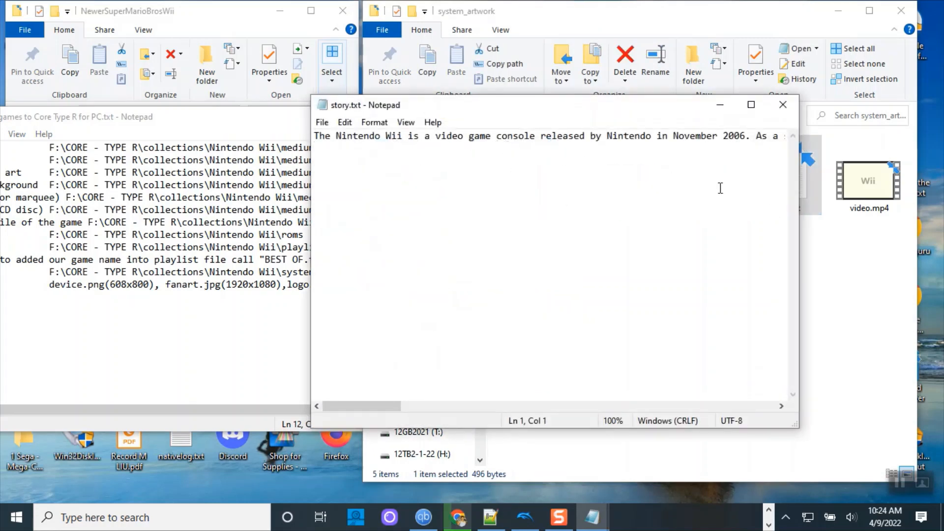
drag(800, 183, 939, 231)
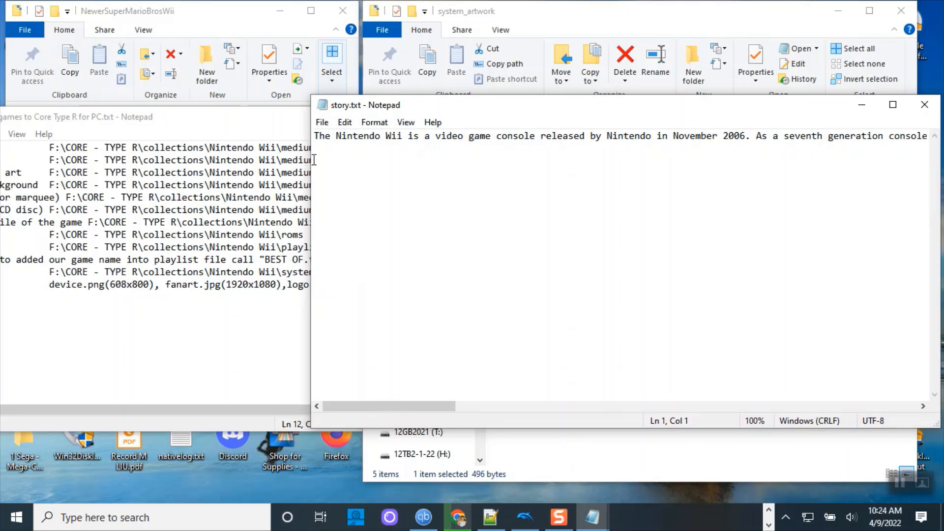
drag(309, 159, 4, 101)
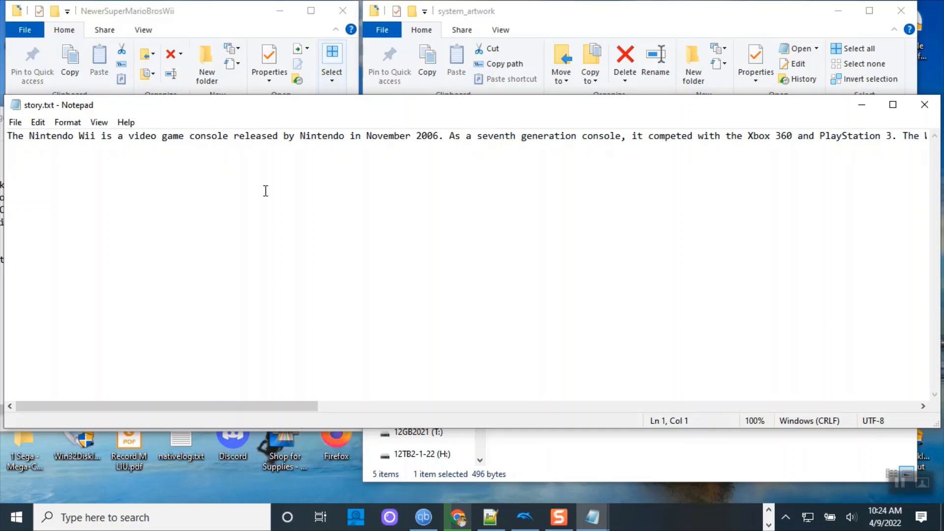
drag(303, 409, 483, 410)
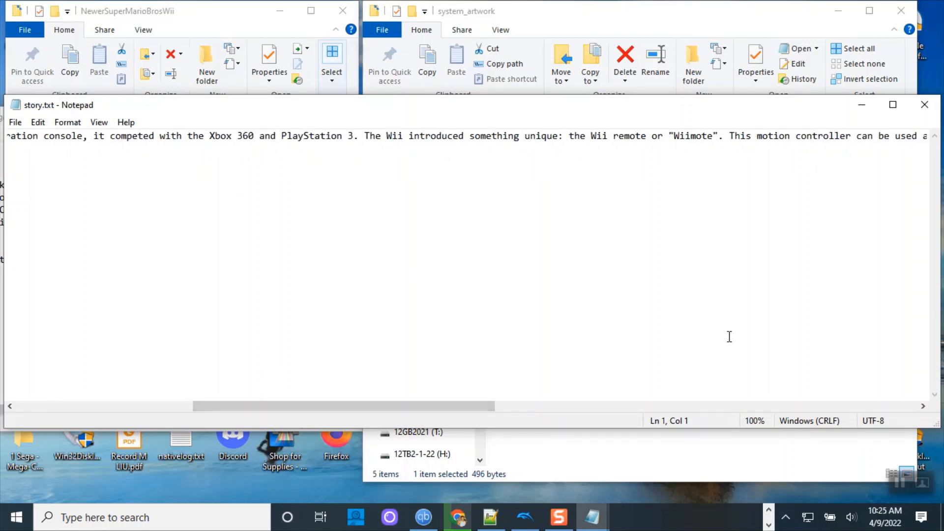
click(924, 104)
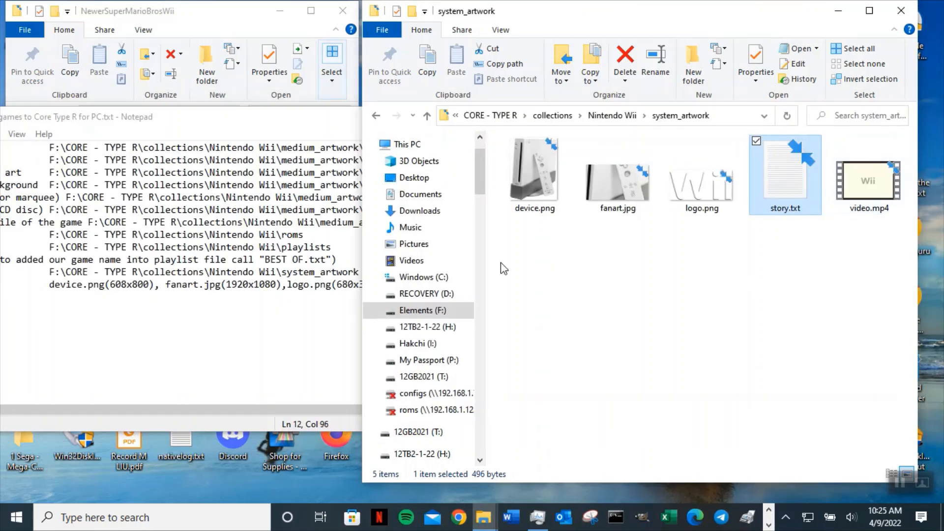
Add (Descript one long line) after story.txt in the notes, break the file list before story.txt, and bring the whole notes window into view
click(316, 300)
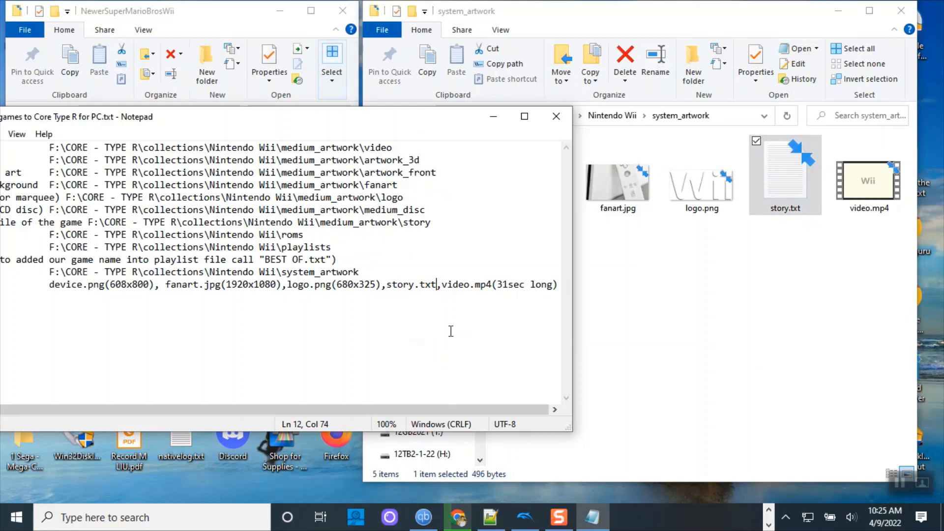
text(()
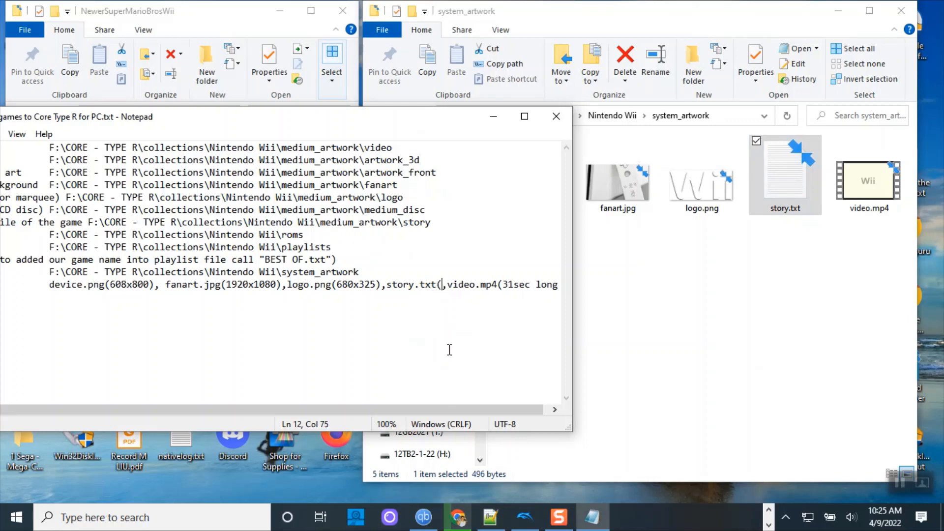
text(Descrip)
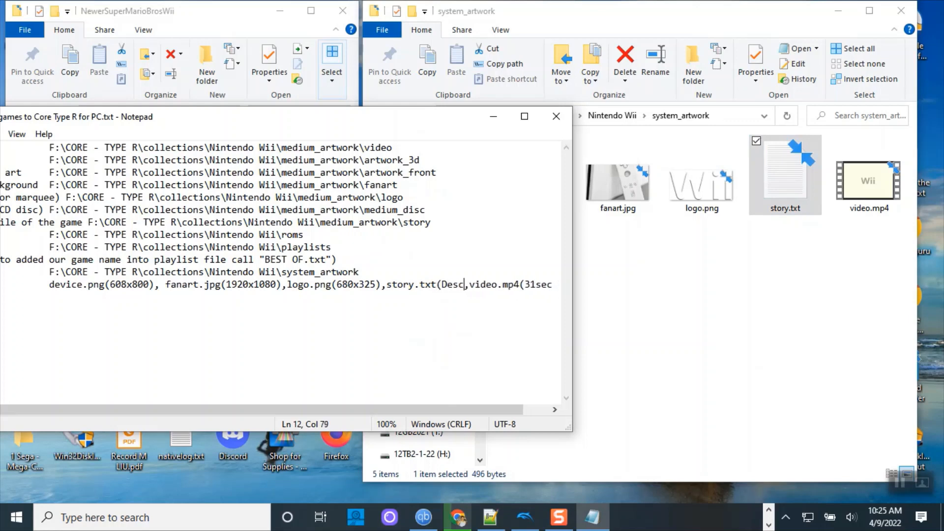
text(t)
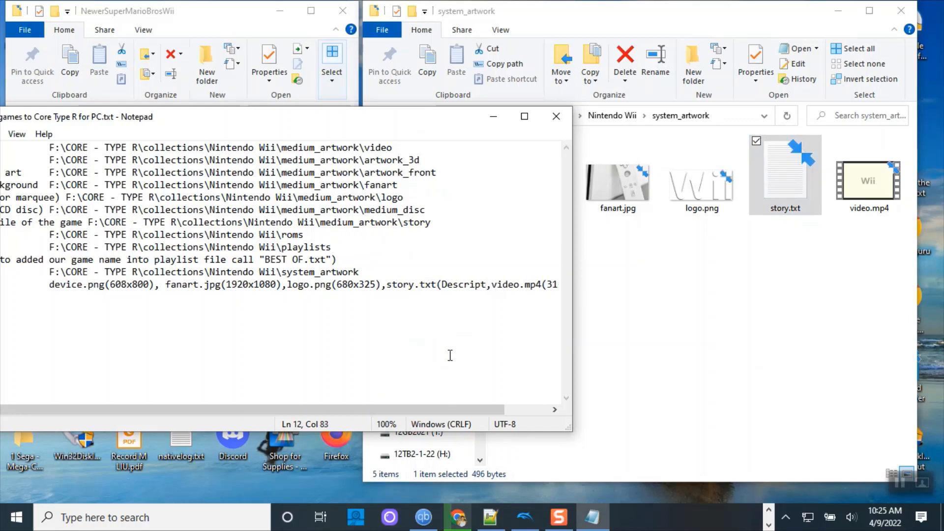
text( one long l)
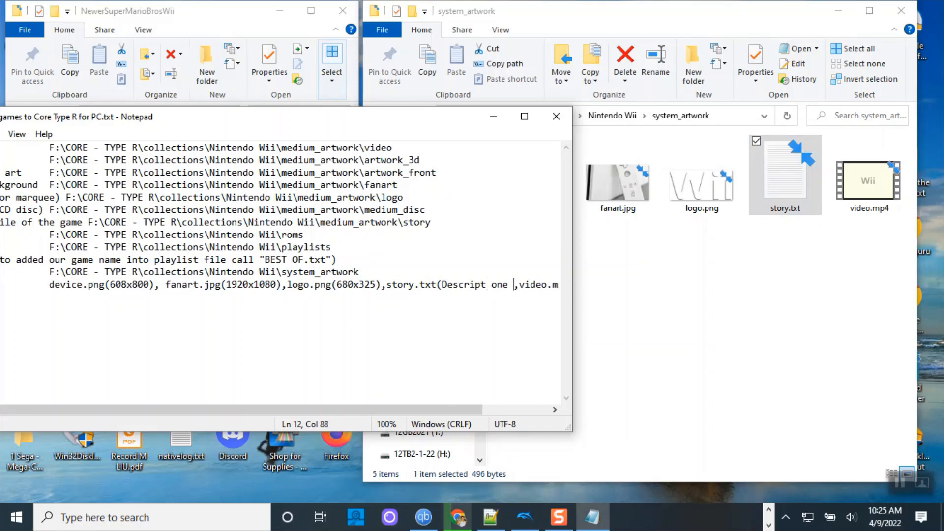
text(ine)
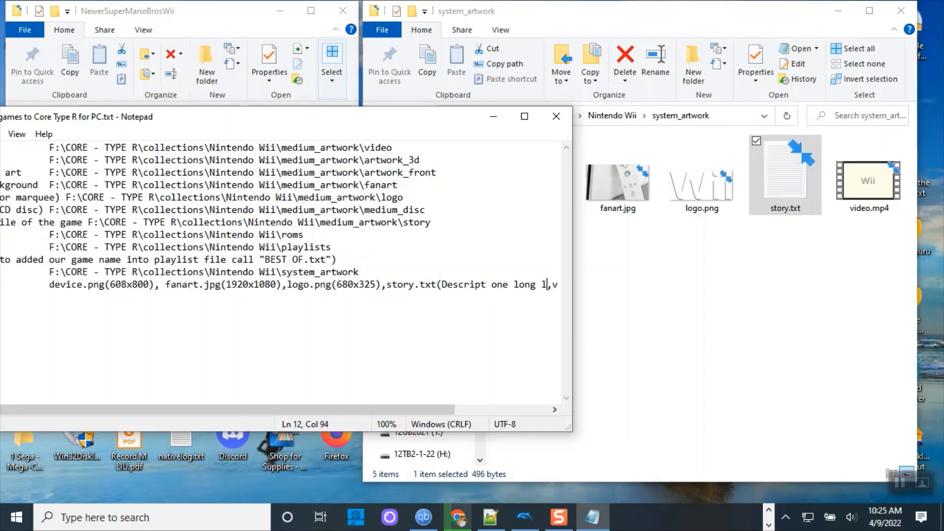
text())
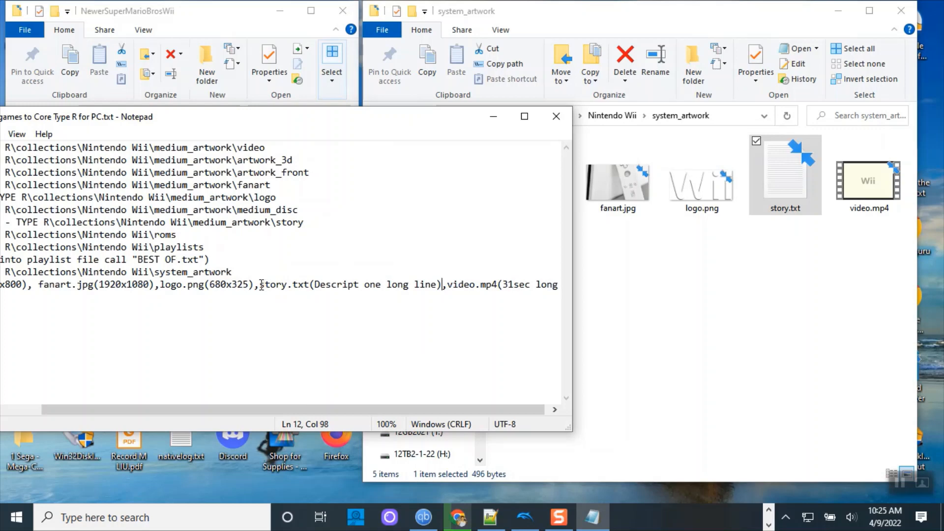
key(Return)
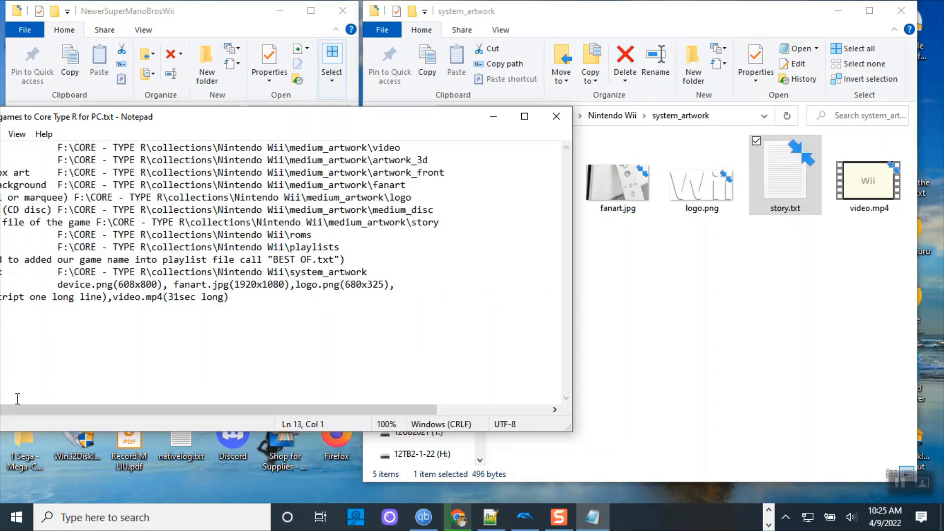
drag(173, 120, 337, 99)
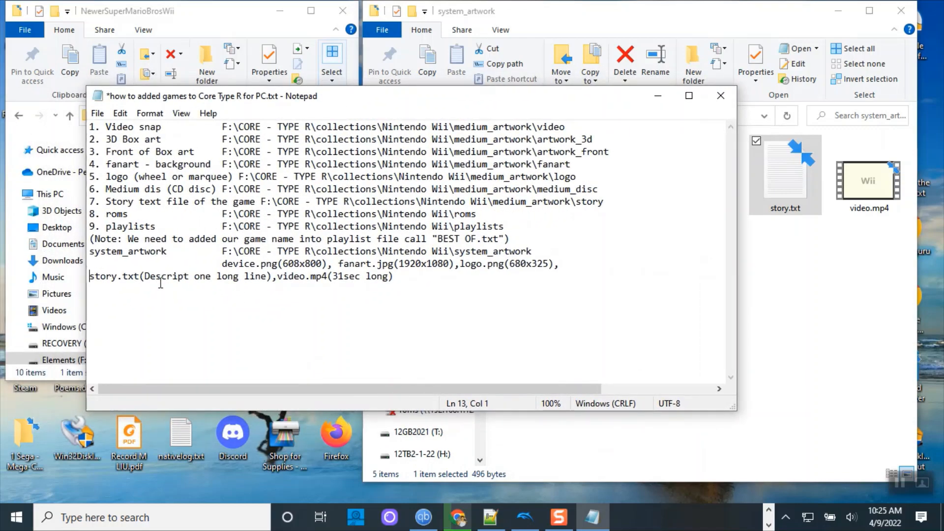
Indent the story.txt line to align with the device.png line above it, and move the notes window clear of the folder path
key(Tab)
key(Tab)
key(Tab)
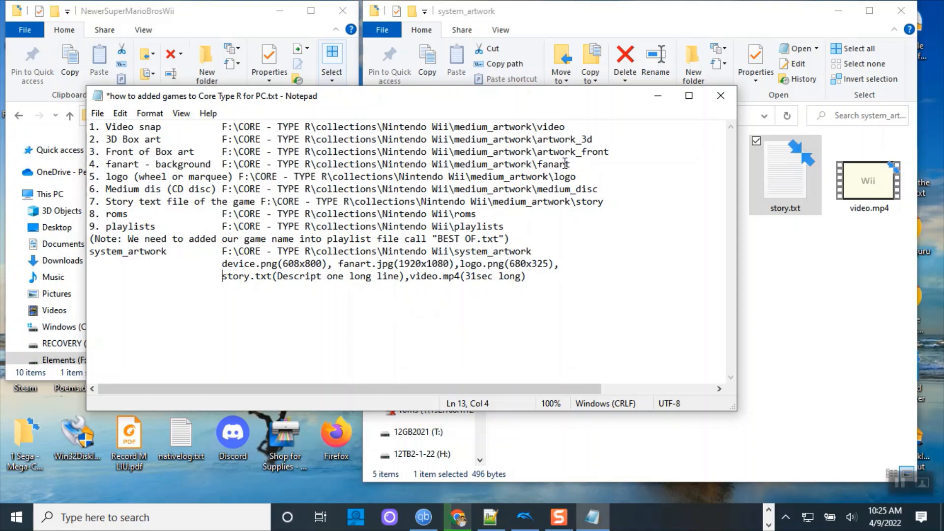
drag(495, 101, 424, 166)
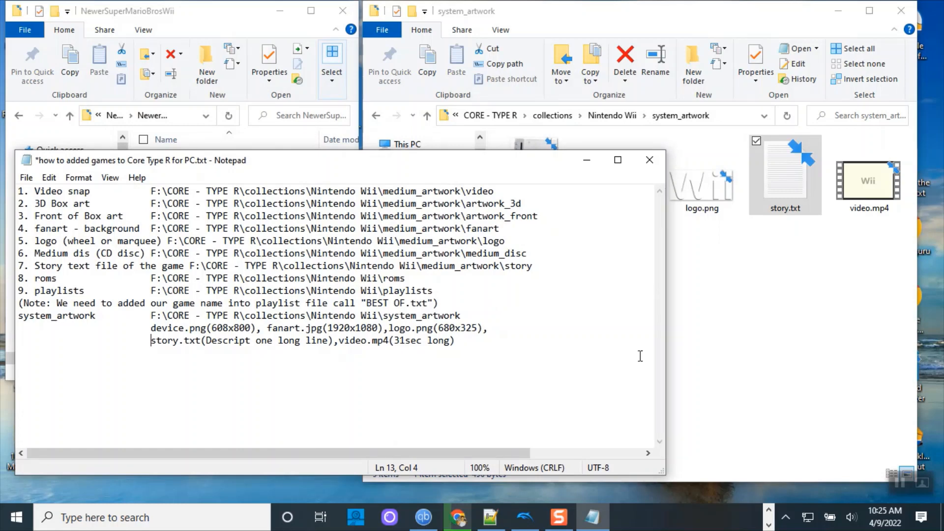
Start a new line below the artwork specifications reading "Once you go to the game console example Nintendo Wii"
click(493, 343)
text(On)
text(c)
key(BackSpace)
text(nce you go to the)
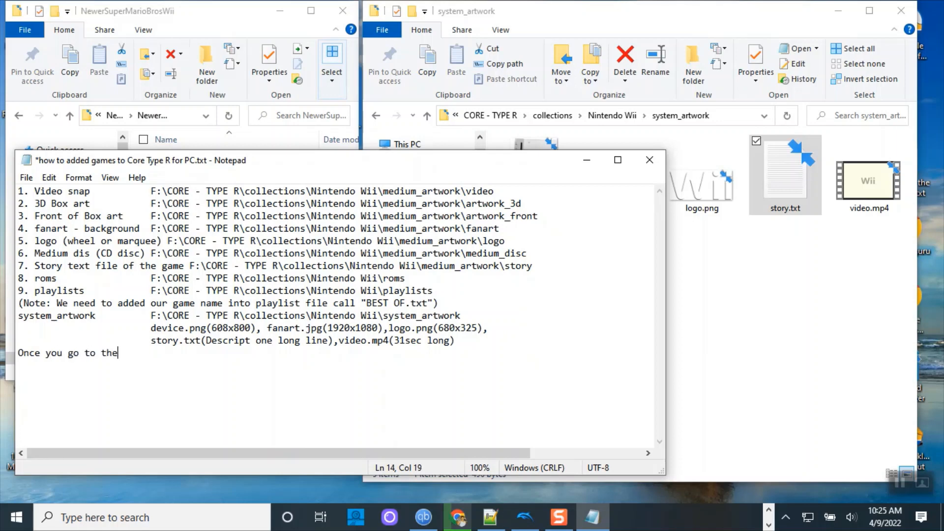
text( game console exampl)
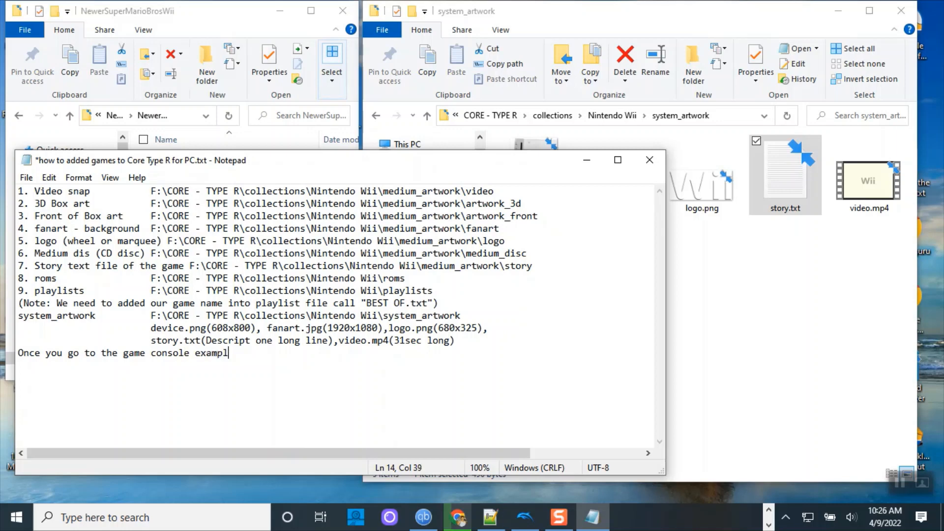
text(e Nintendo Wii )
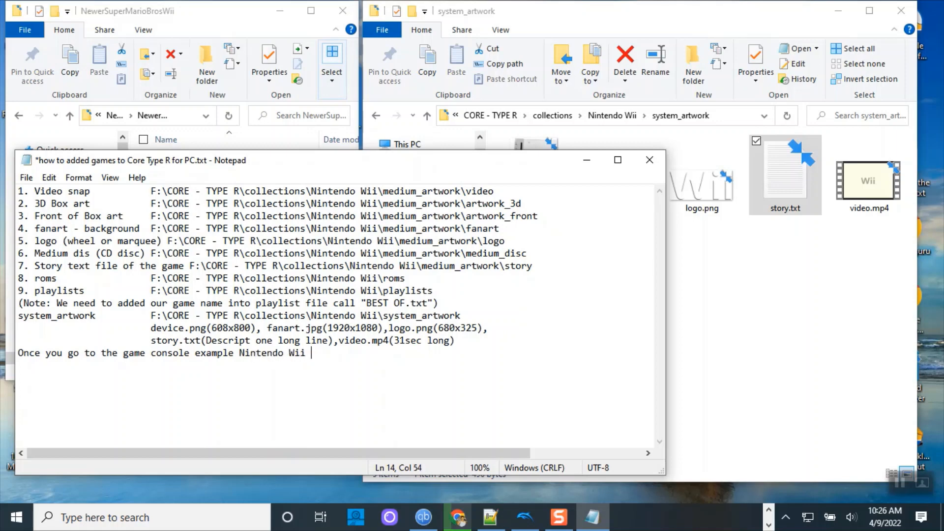
Complete the sentence with "you need to press Y and X several time to change the game count" and end the line
text(you need to pres)
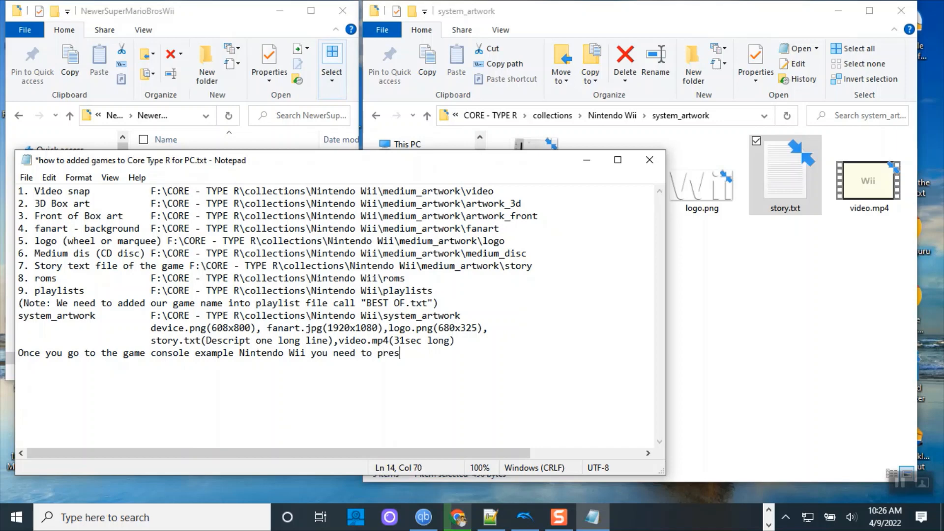
text(s Y and)
text(B)
text(seve)
text(ra)
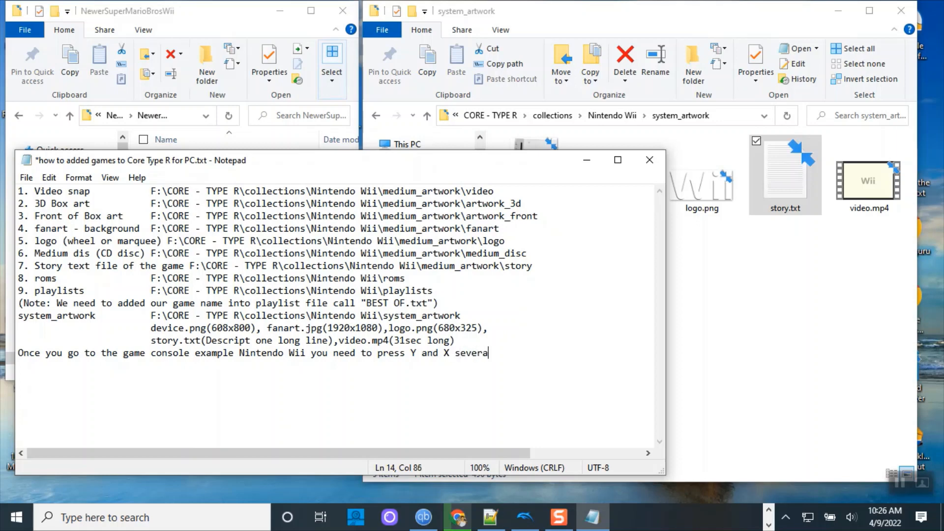
text(l time t)
text(o chan)
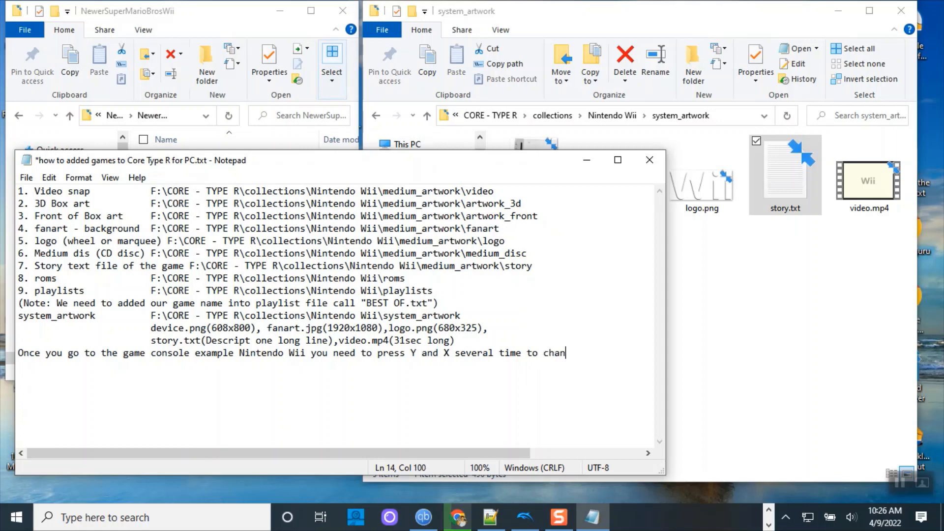
text(ge the game count)
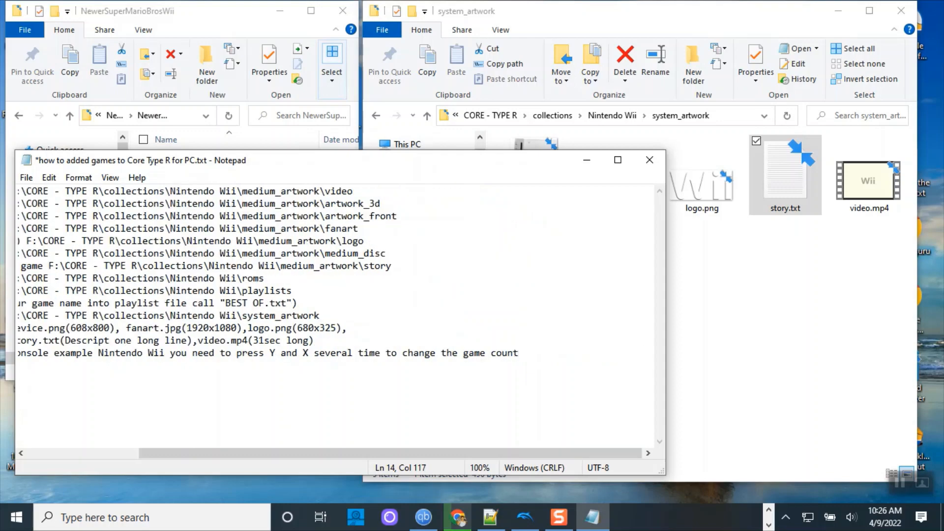
key(Return)
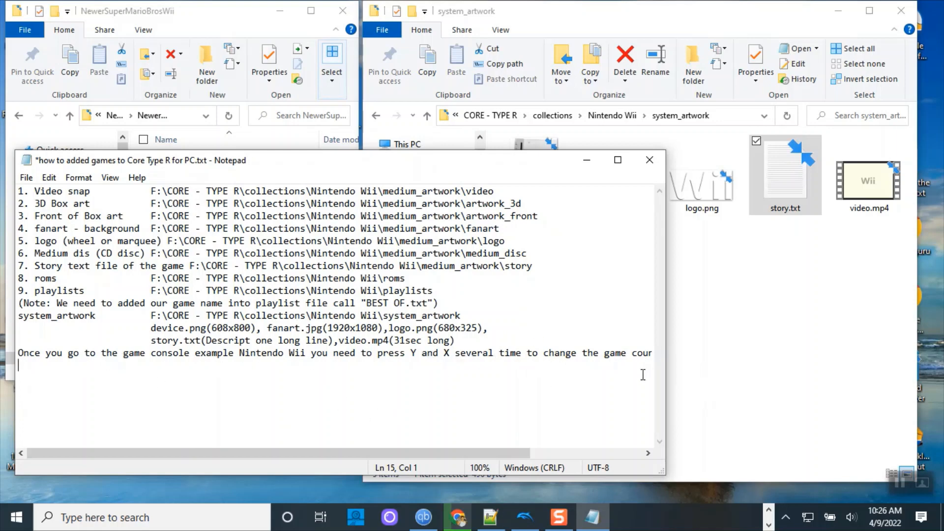
Widen the notes window until the full last sentence fits, and save the notes file
drag(667, 361, 729, 369)
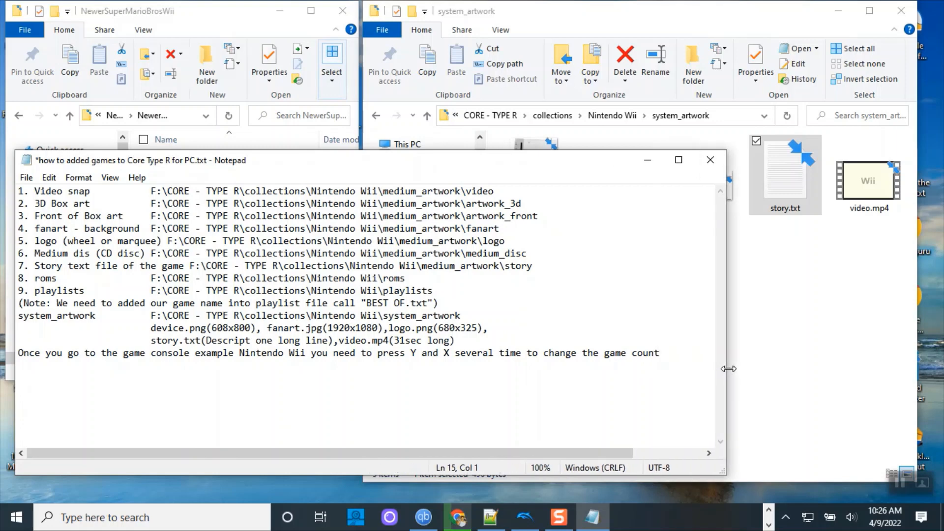
click(761, 299)
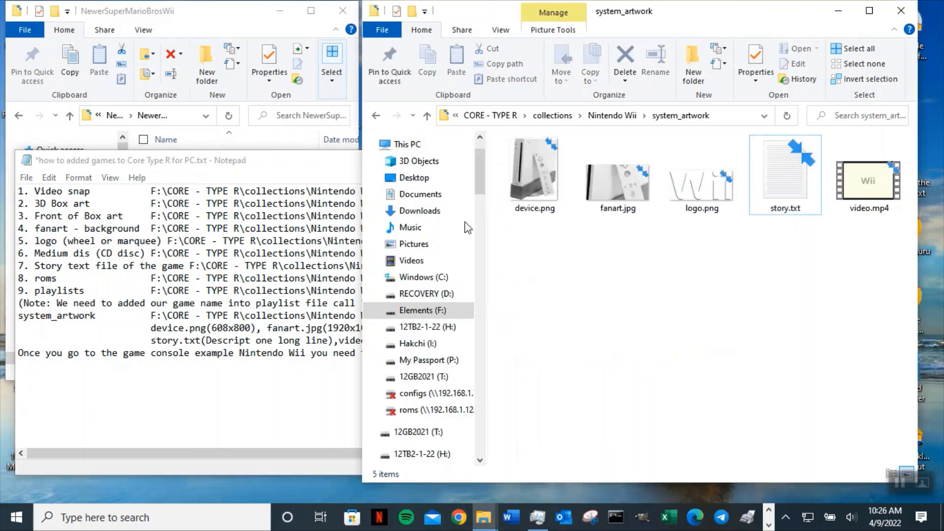
click(26, 179)
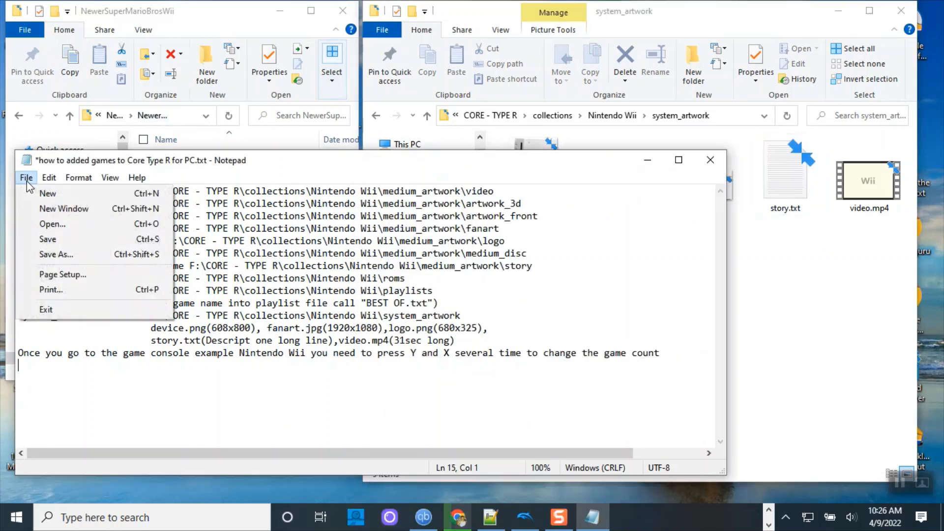
click(48, 239)
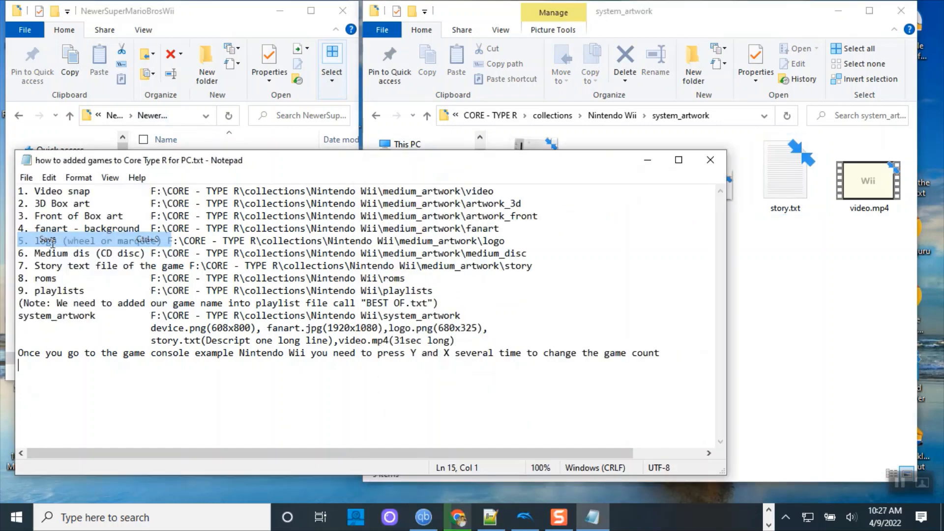
Open the Nintendo Wii roms folder and select Newer Super Mario Bros Wii.wbfs to check that the game is there
click(784, 282)
click(427, 115)
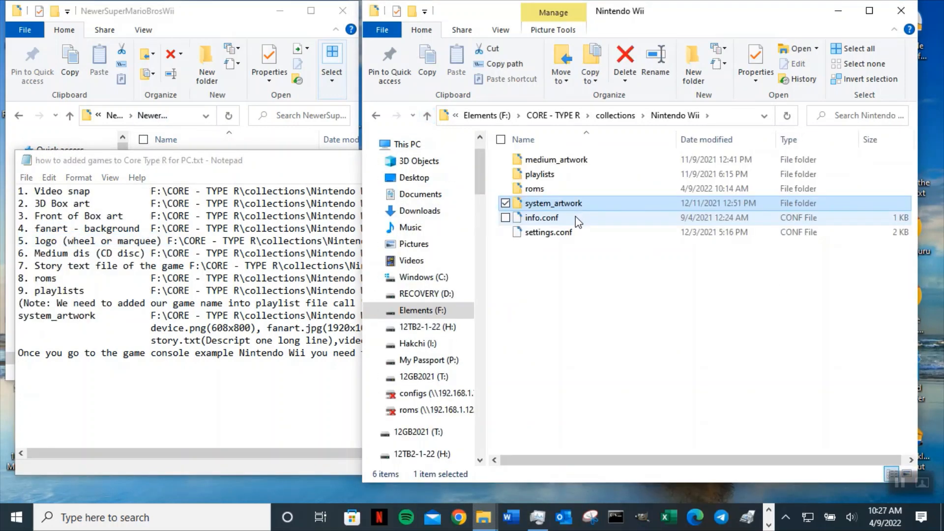
click(561, 189)
double_click(561, 190)
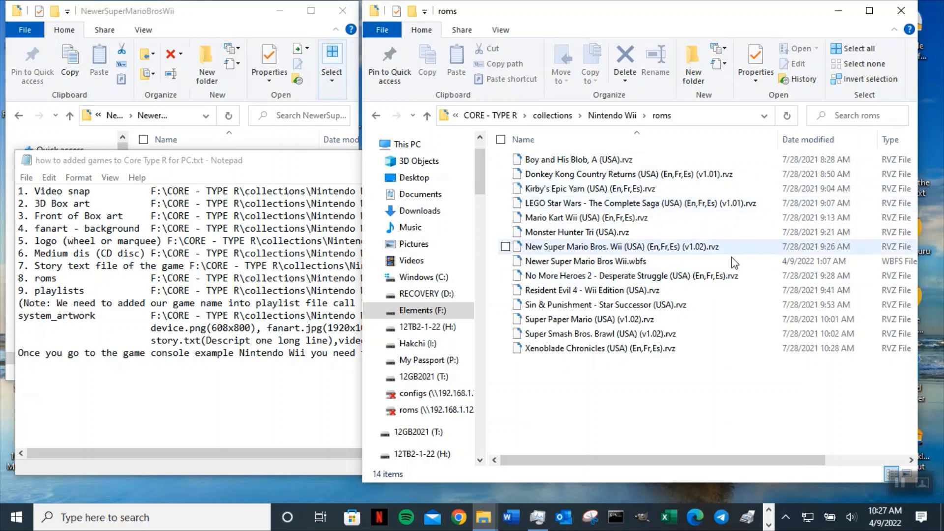
click(617, 261)
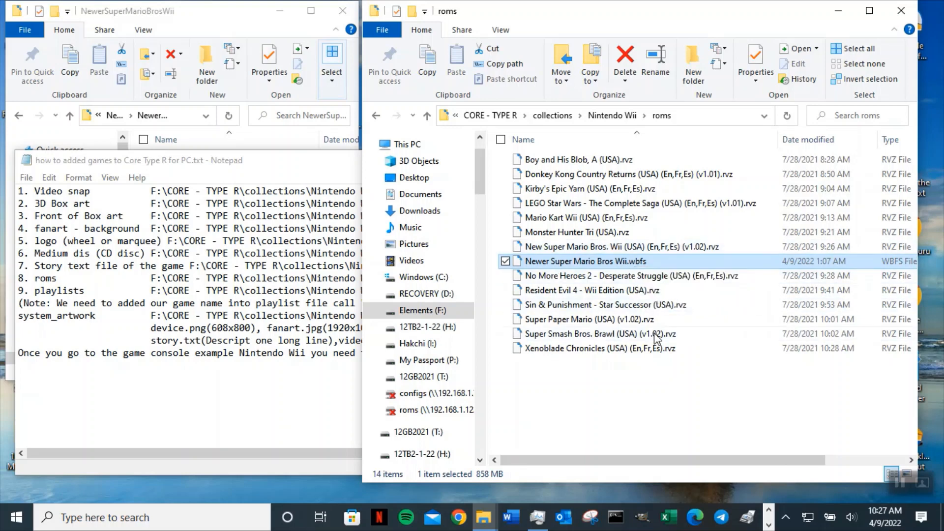
click(900, 483)
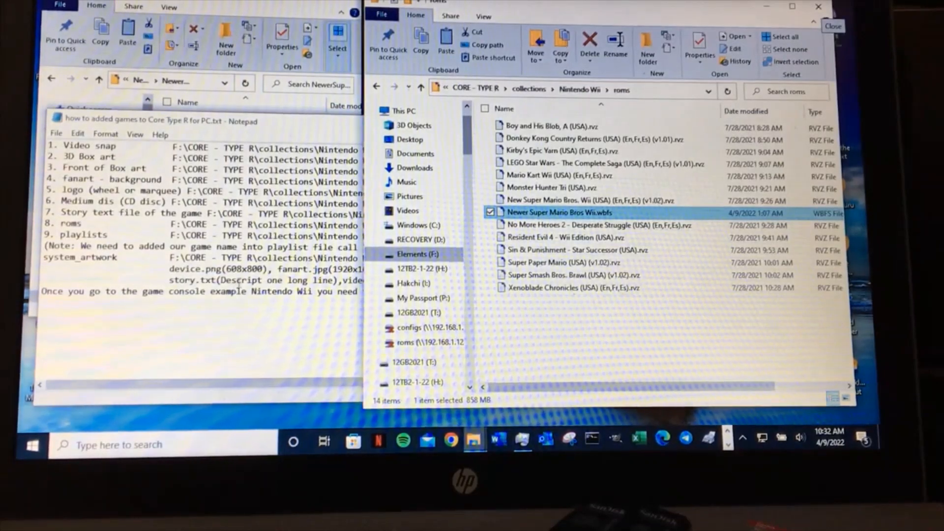
Go up to the CORE - TYPE R folder and launch CORE.exe
click(421, 89)
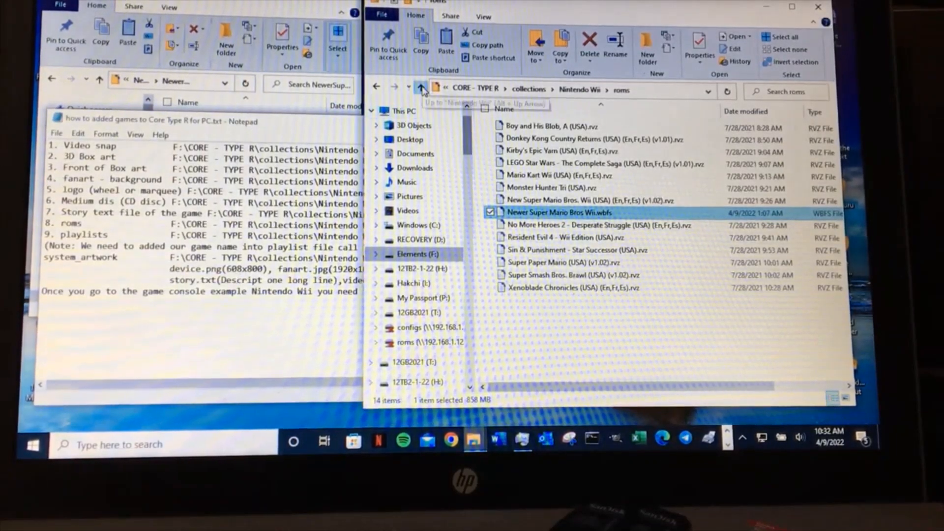
click(421, 88)
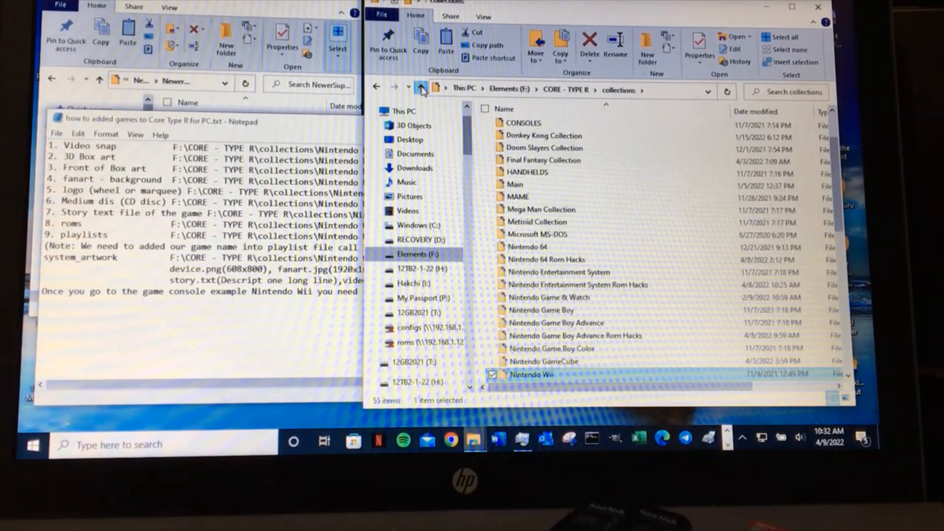
click(421, 89)
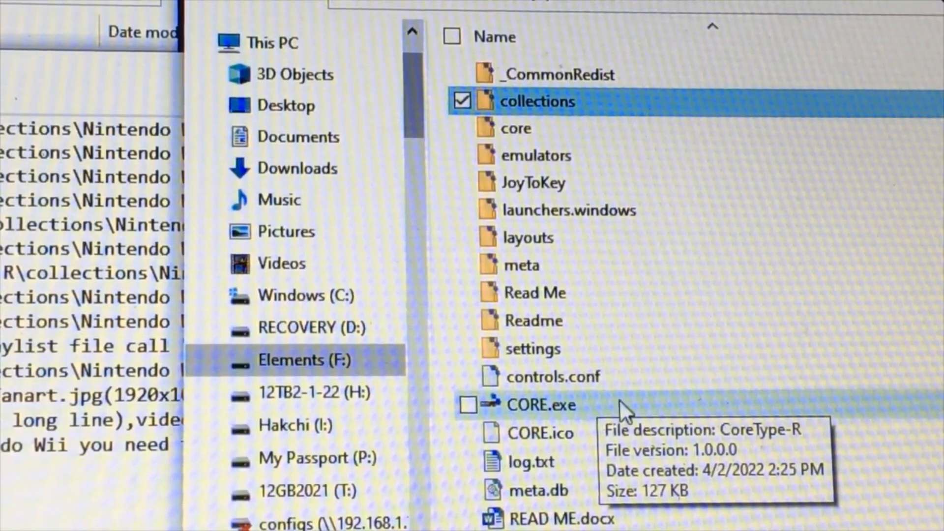
click(558, 402)
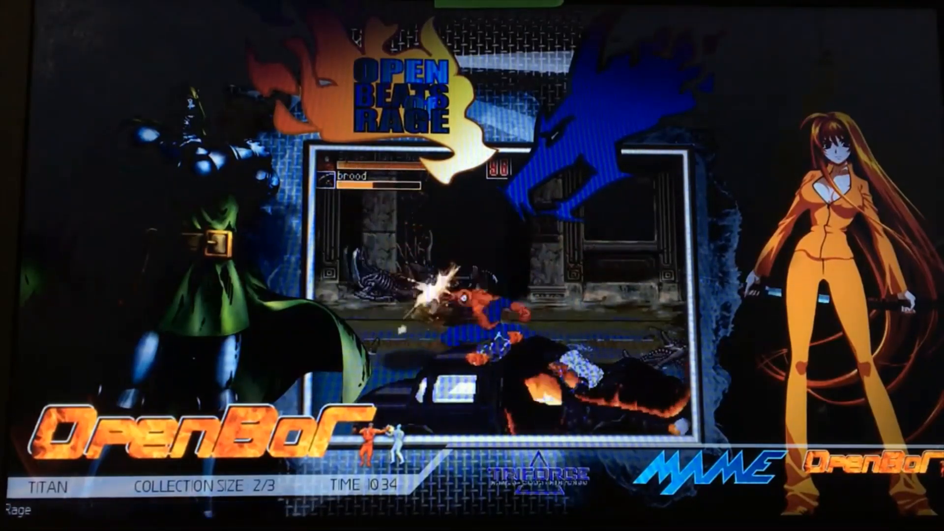
Browse through the arcade systems OpenBOR, Triforce and MAME in the CORE - TYPE R frontend
key(Right)
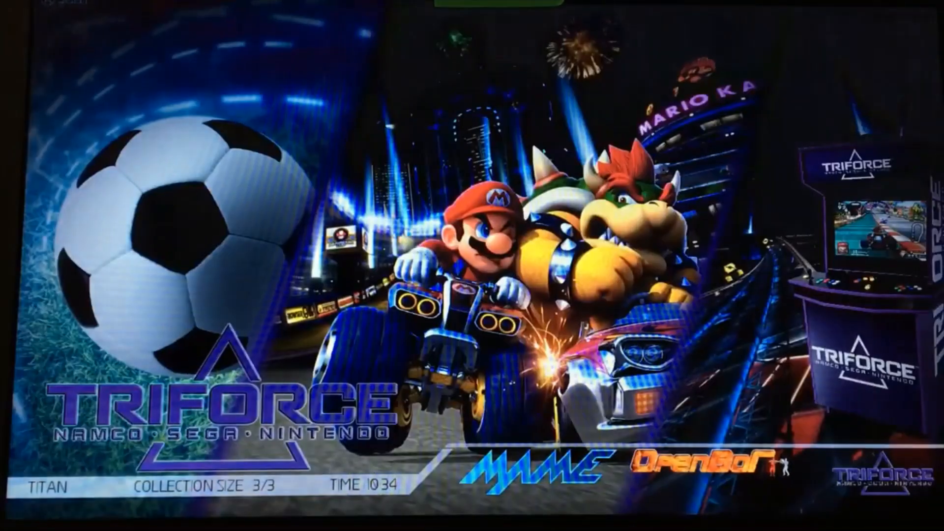
key(Right)
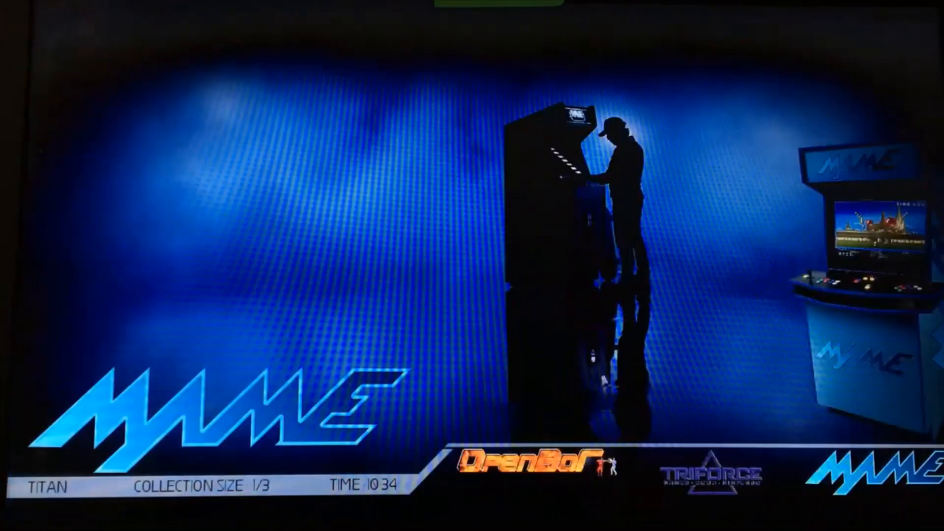
key(Right)
key(Right)
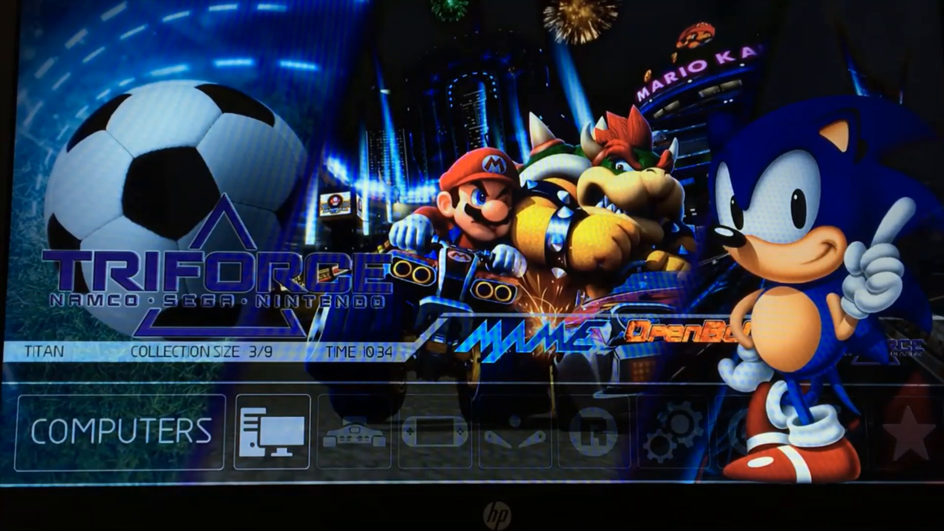
Move through the category menu from Computers to the game consoles category and open it
key(Right)
key(Right)
key(Right)
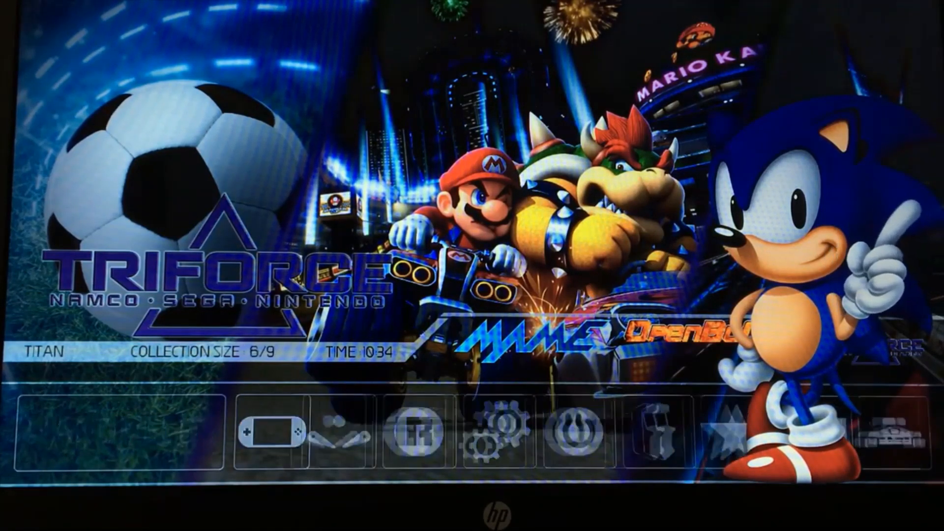
key(Right)
key(Right)
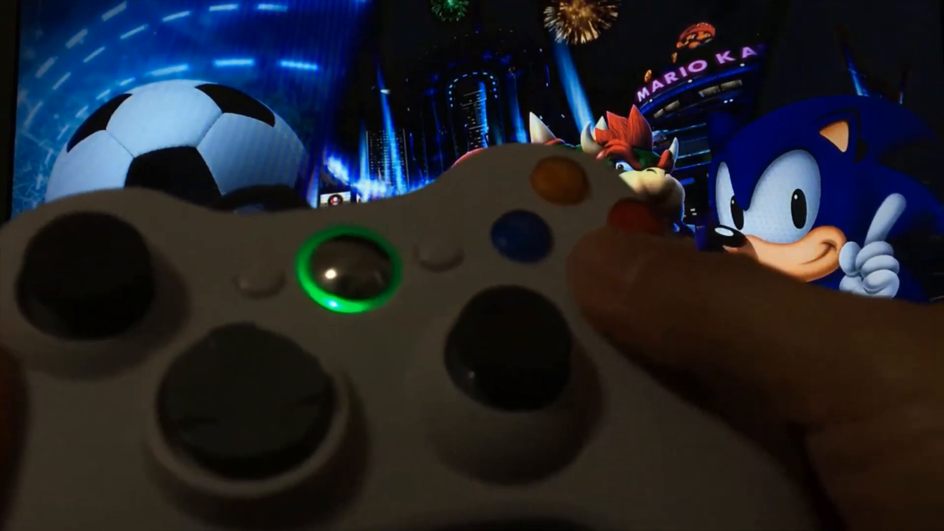
key(Return)
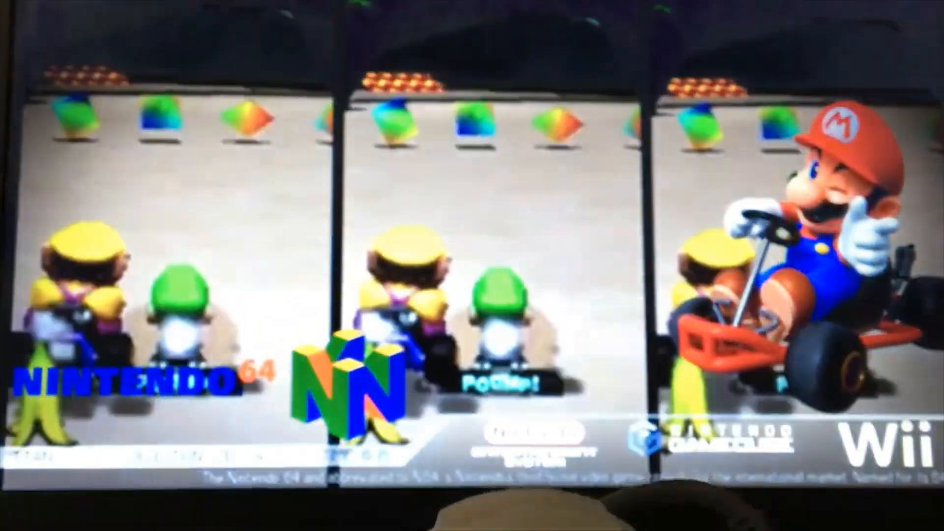
Go through the console systems from Nintendo 64 to Nintendo Wii and highlight Nintendo Wii
key(Right)
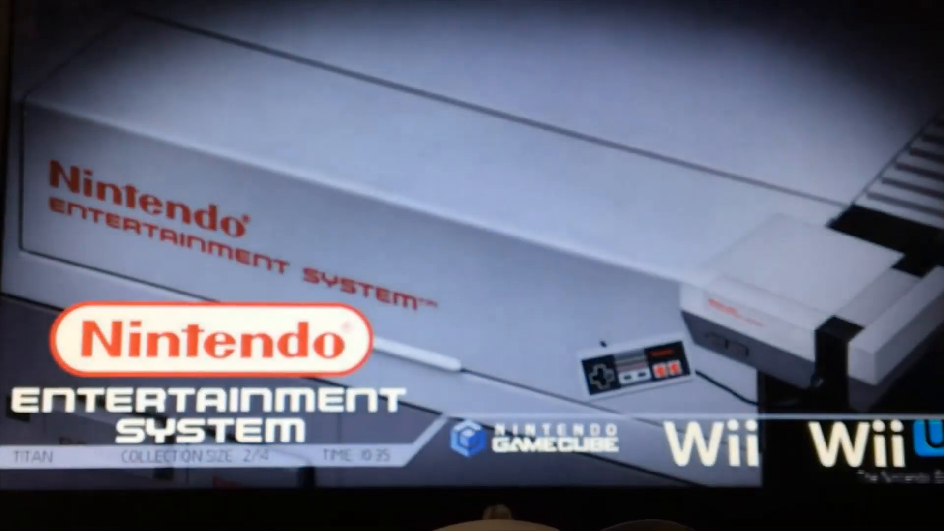
key(Right)
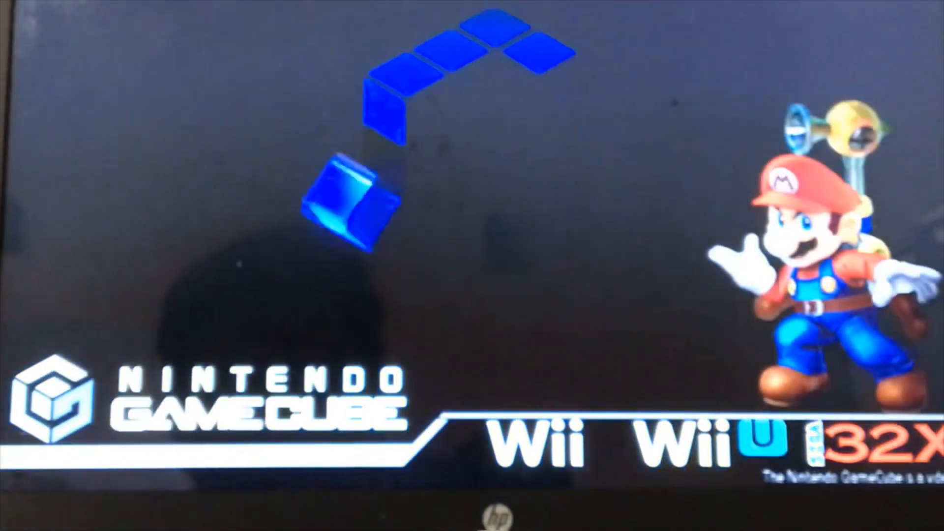
key(Right)
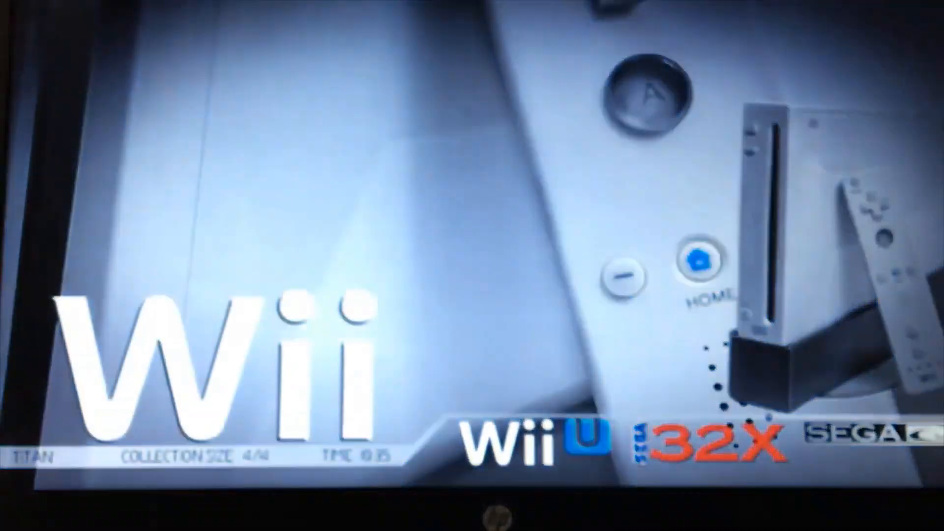
key(Right)
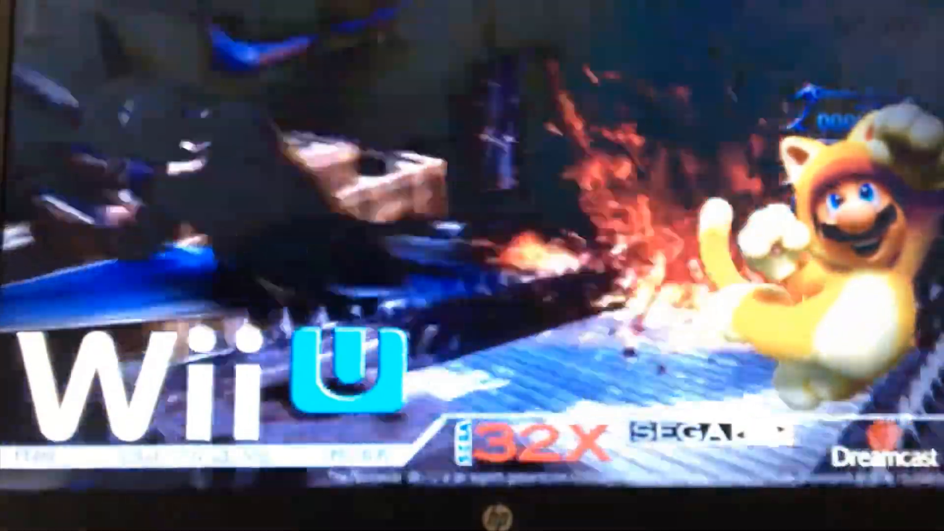
key(Left)
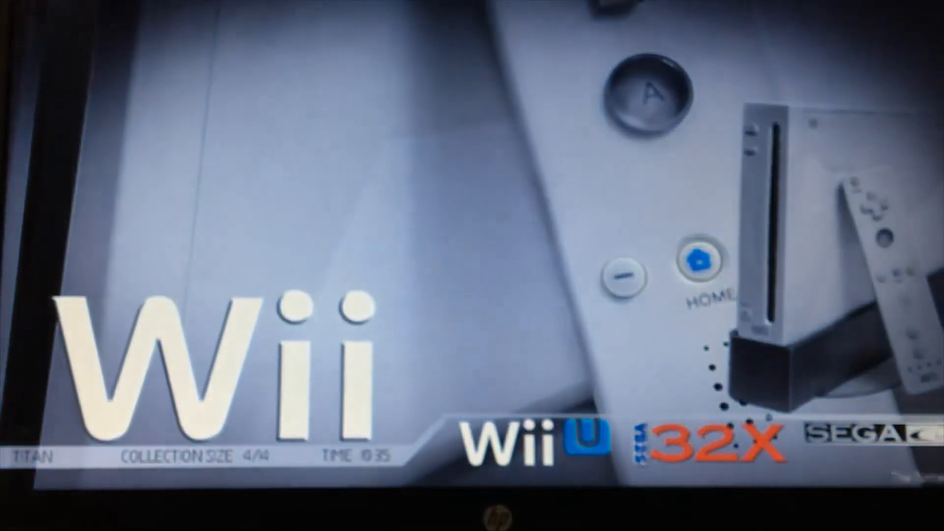